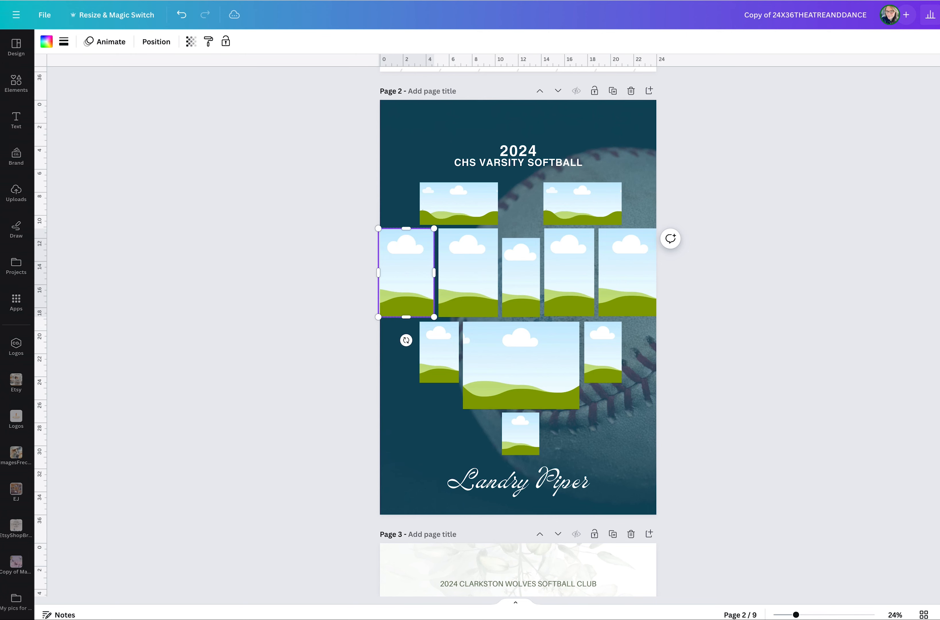
Go to page 1 of the collage and inspect its photo frames and the lyrics background text.
scroll(325, 176, "up", 10)
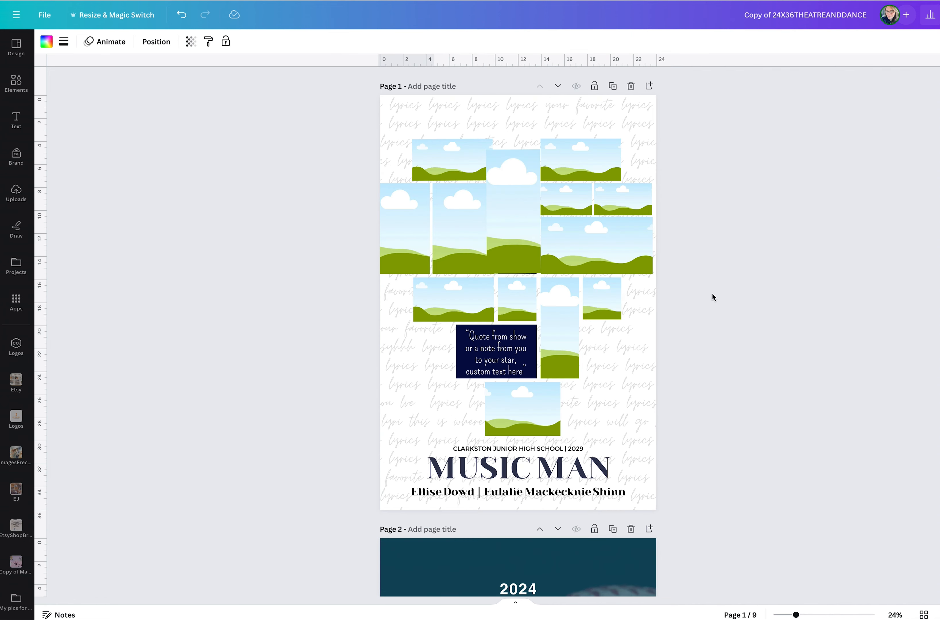
left_click(464, 308)
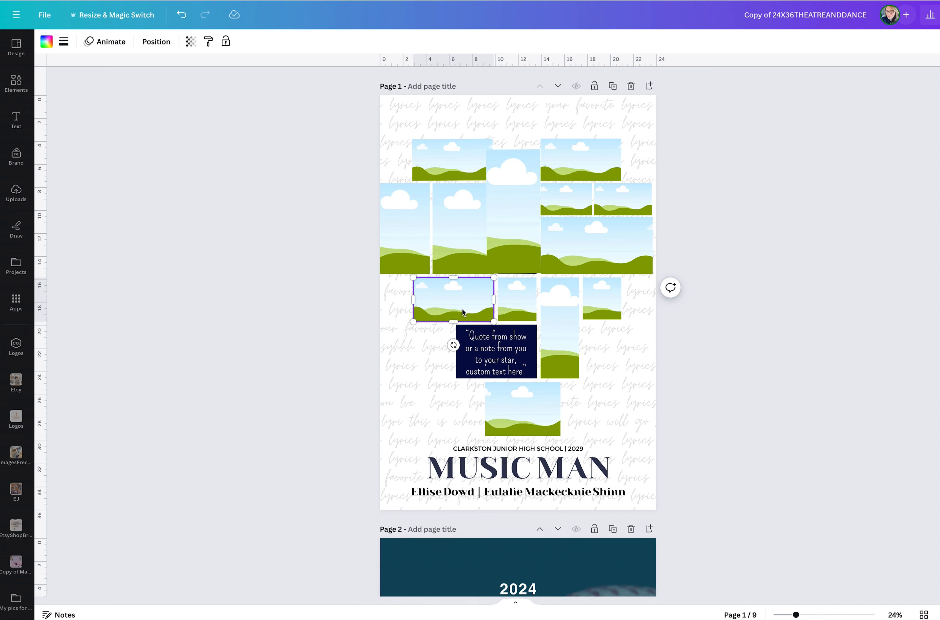
left_click(523, 122)
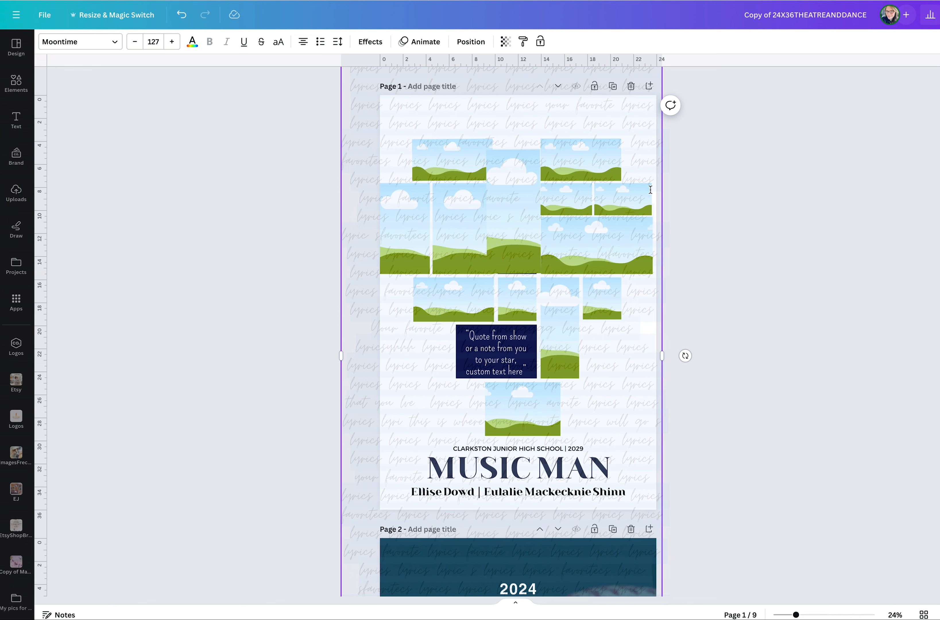
left_click(701, 218)
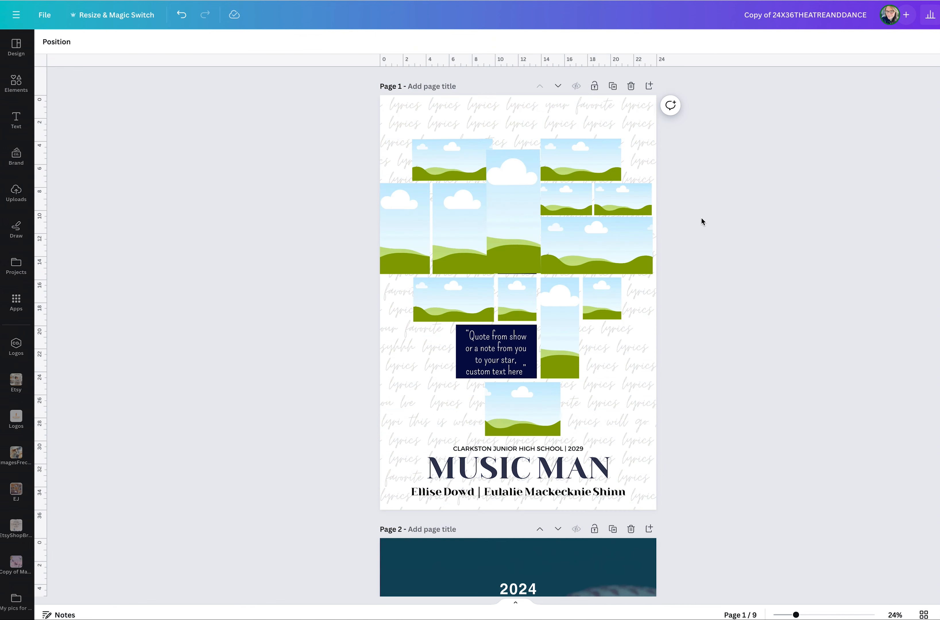
Try deleting the lyrics background text from page 1 and undo the deletion.
left_click(493, 116)
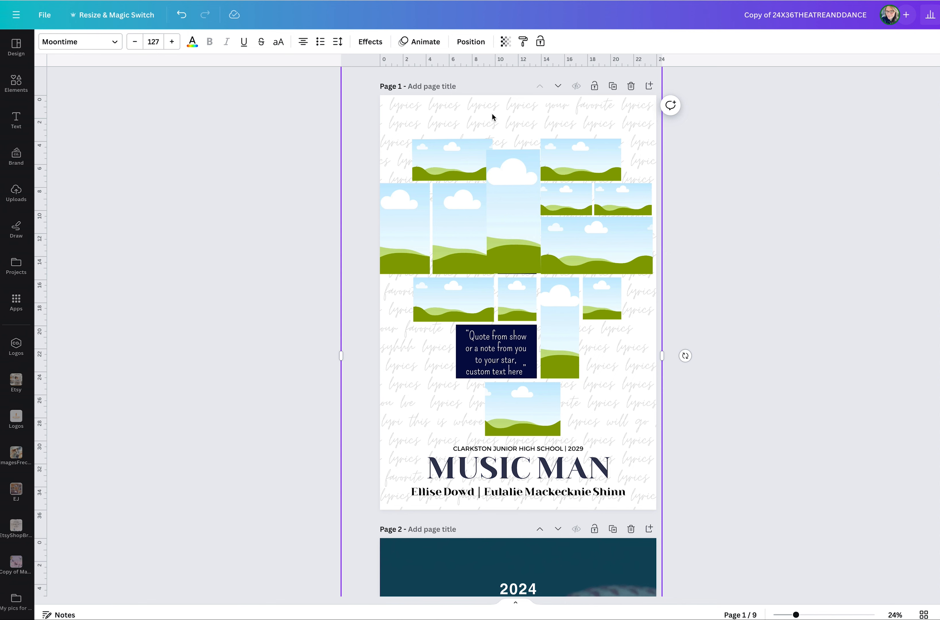
key("Delete")
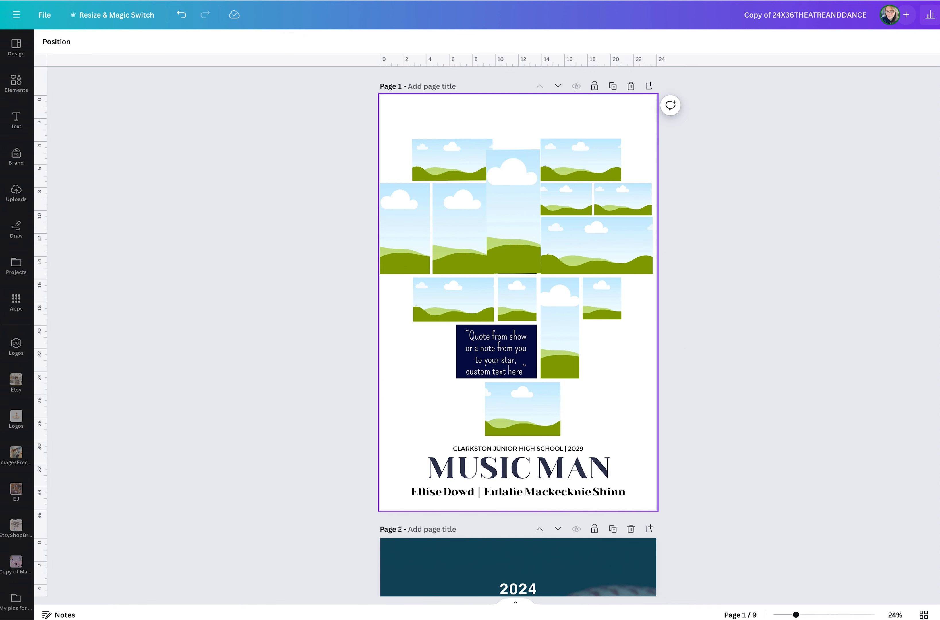
left_click(410, 101)
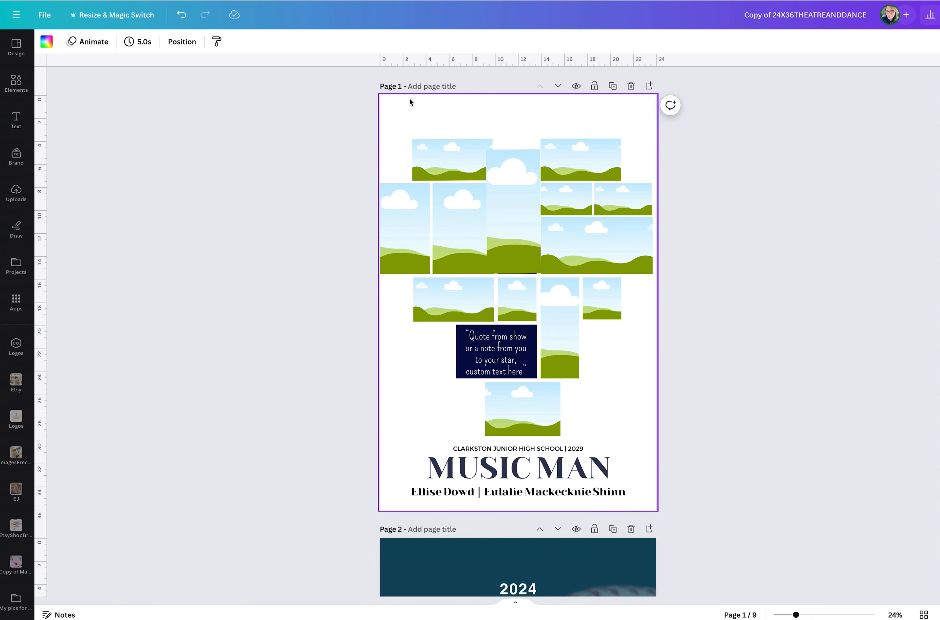
key("ctrl+z")
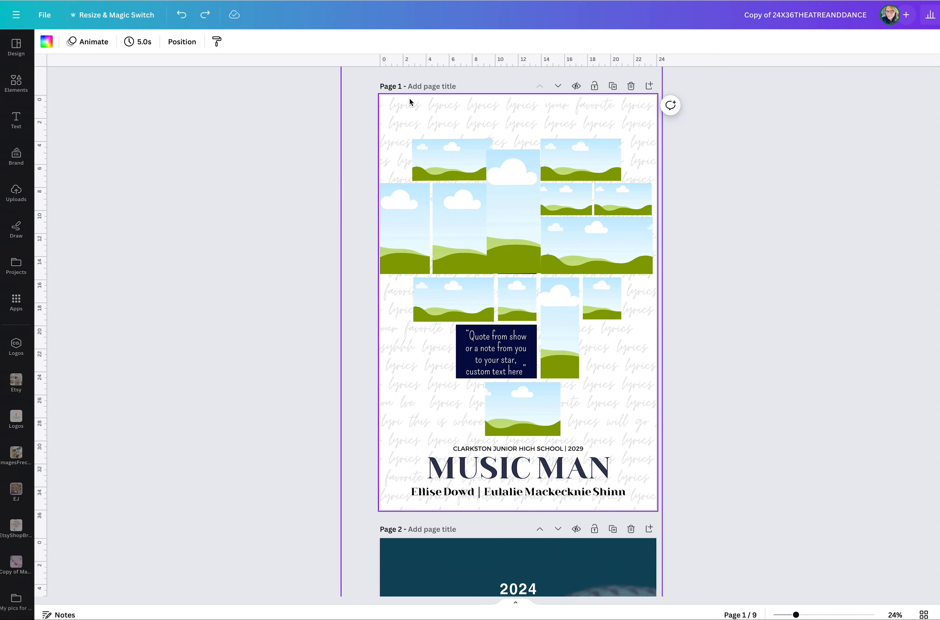
left_click(429, 157)
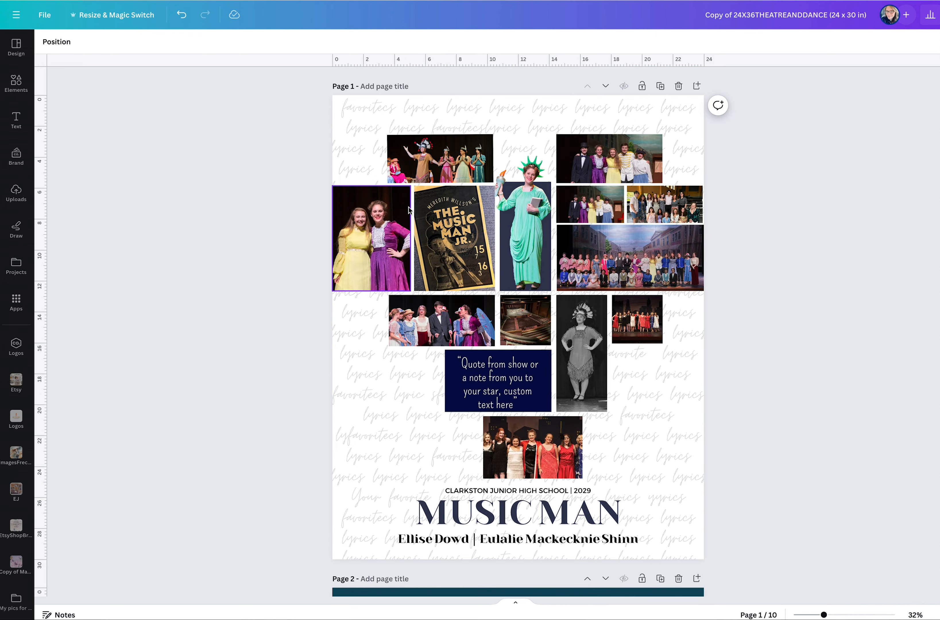
Enlarge and reposition the photo of the yellow and purple dresses inside its frame at the page's left edge.
left_click(372, 235)
double_click(372, 235)
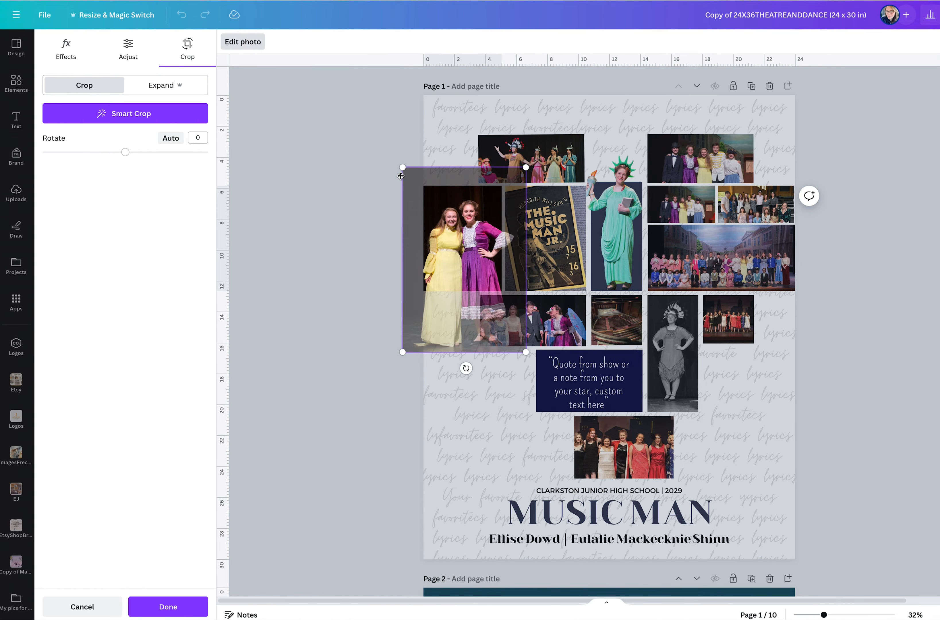
left_click_drag(402, 167, 343, 79)
left_click_drag(376, 208, 407, 277)
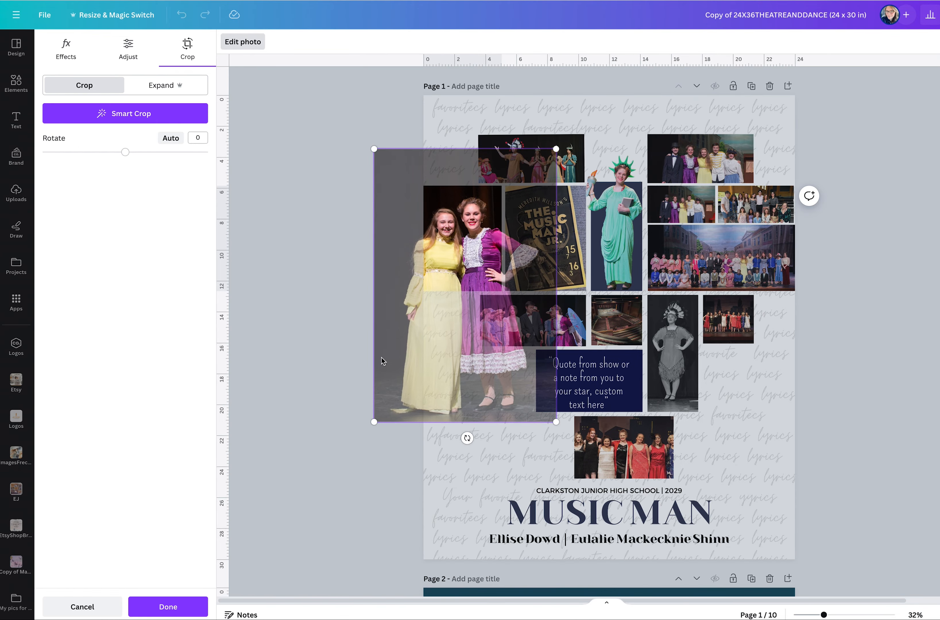
left_click(338, 370)
Recrop the photo of the yellow and purple dresses, scaling it down and repositioning both performers within the frame.
double_click(373, 250)
left_click_drag(551, 419, 477, 349)
left_click_drag(409, 310, 465, 350)
left_click(328, 358)
Undo the enlargement of the yellow and purple dresses photo frame and recheck the photo's crop.
left_click(427, 402)
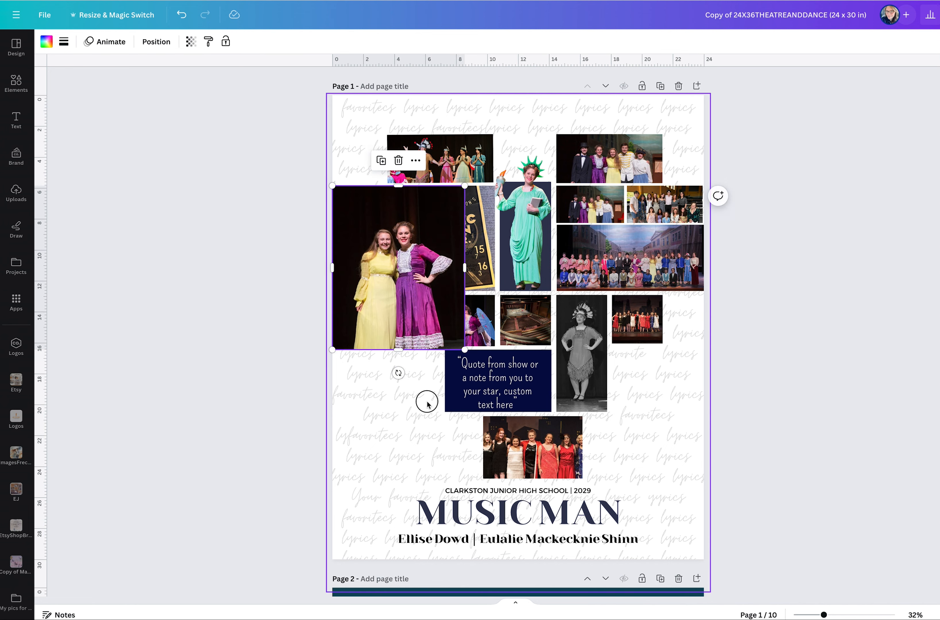
left_click(181, 15)
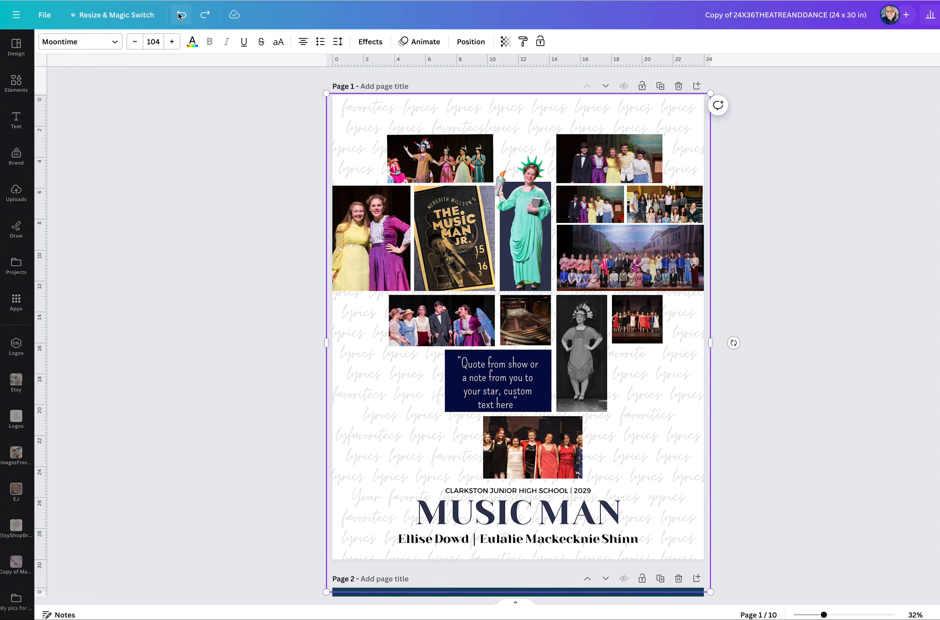
double_click(339, 211)
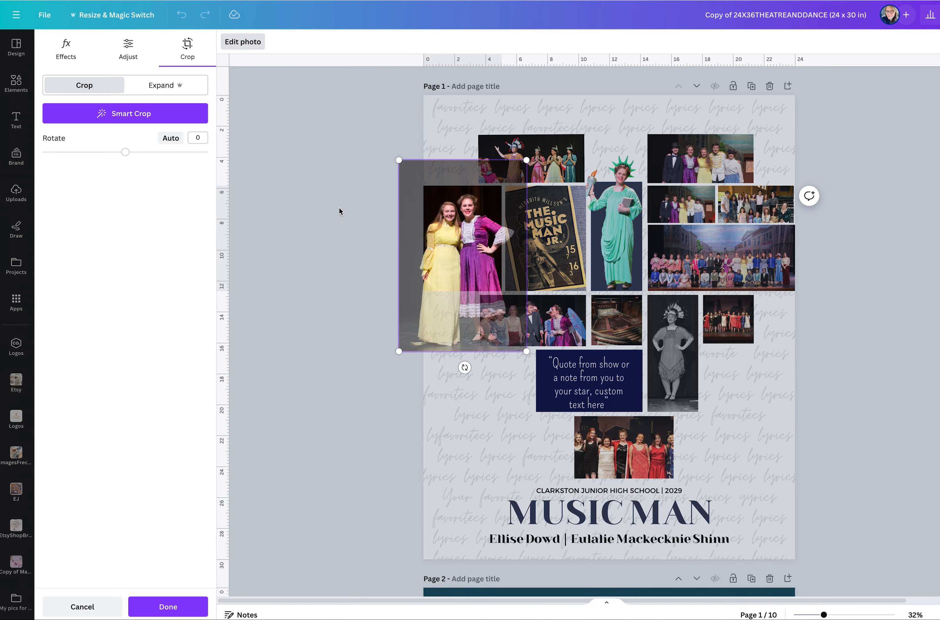
left_click(294, 205)
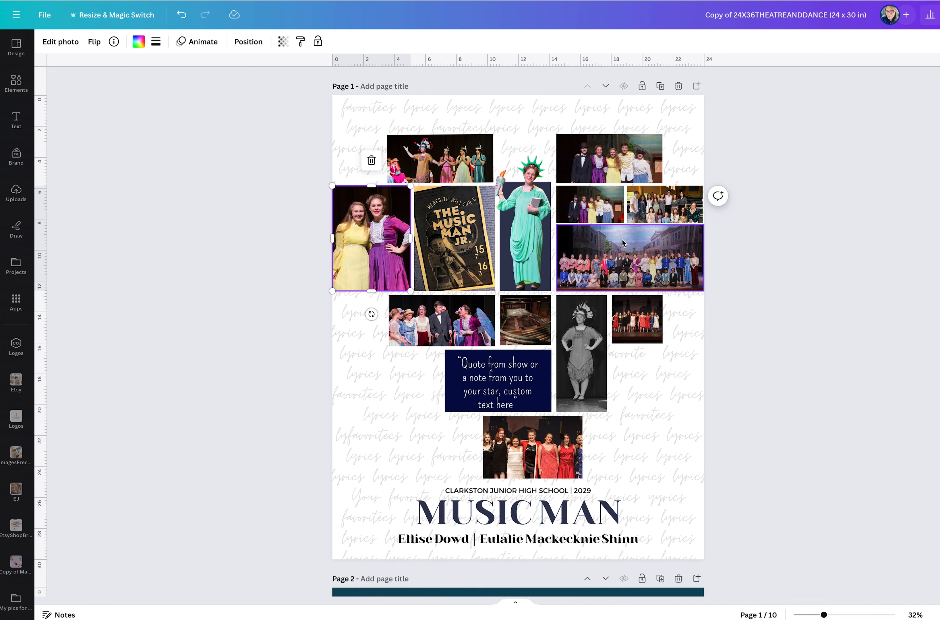
Switch to Adobe Express and open the photo upload page of the Remove Background quick action.
left_click(544, 204)
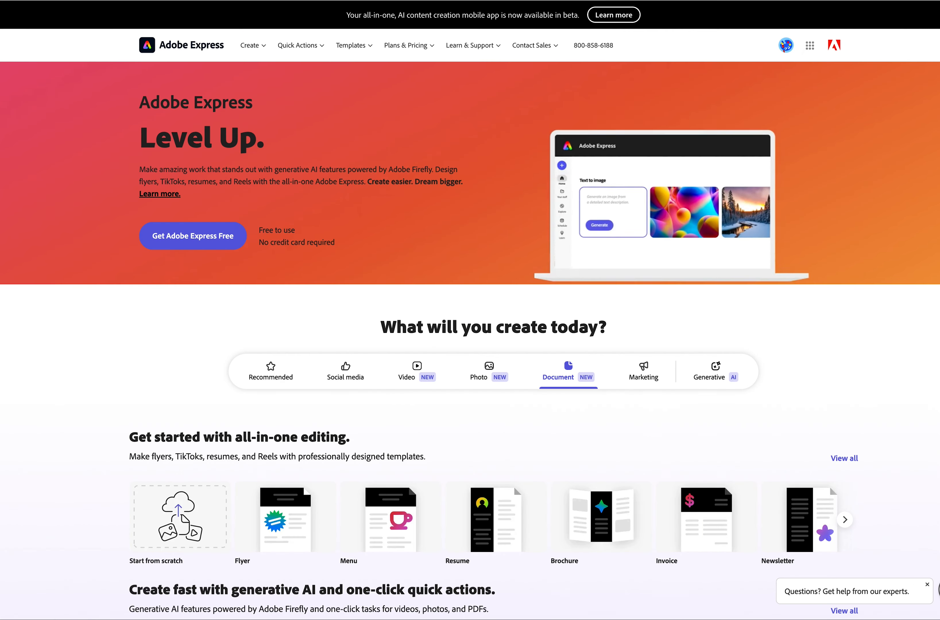
left_click(287, 46)
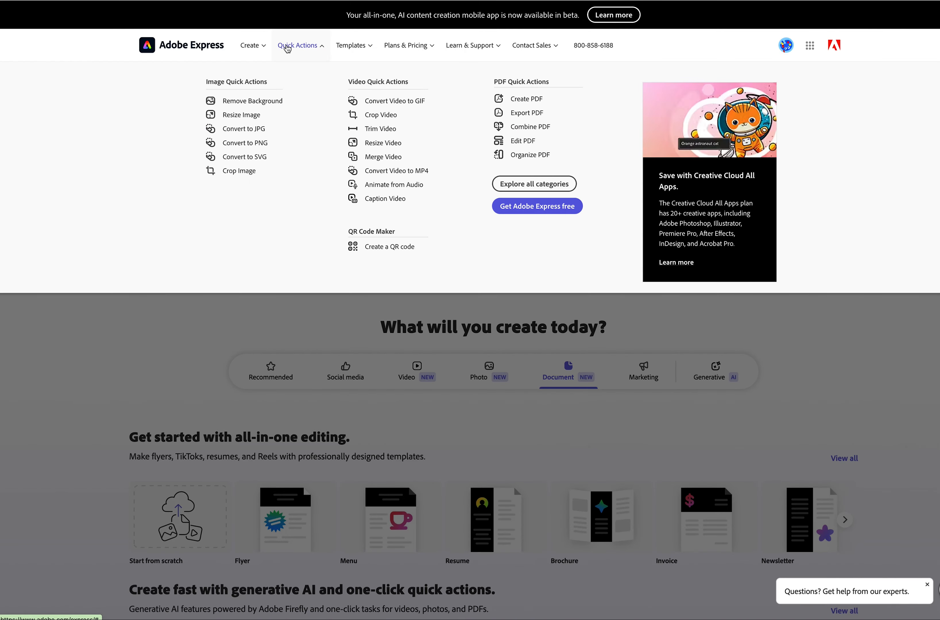
left_click(281, 102)
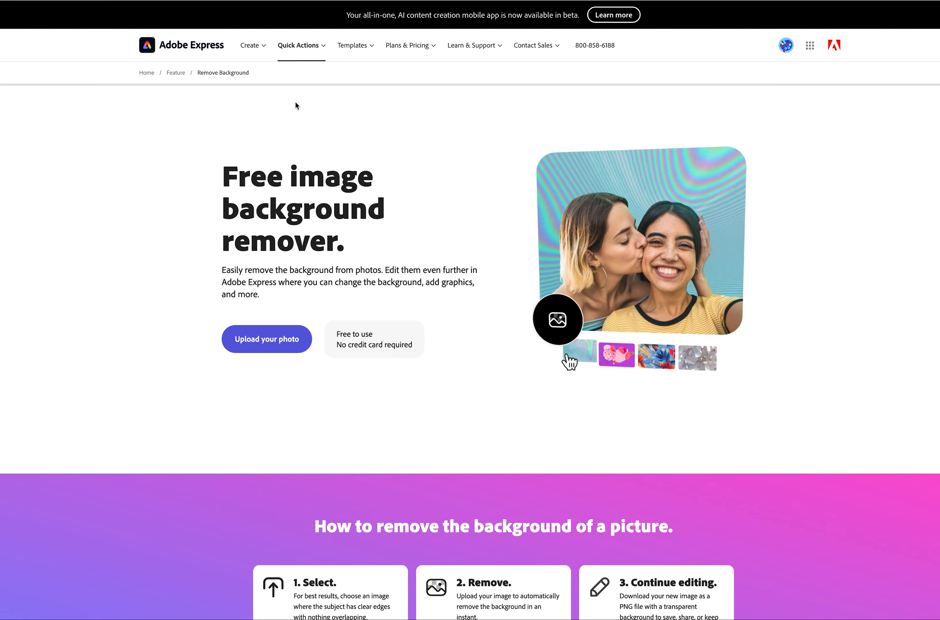
left_click(277, 341)
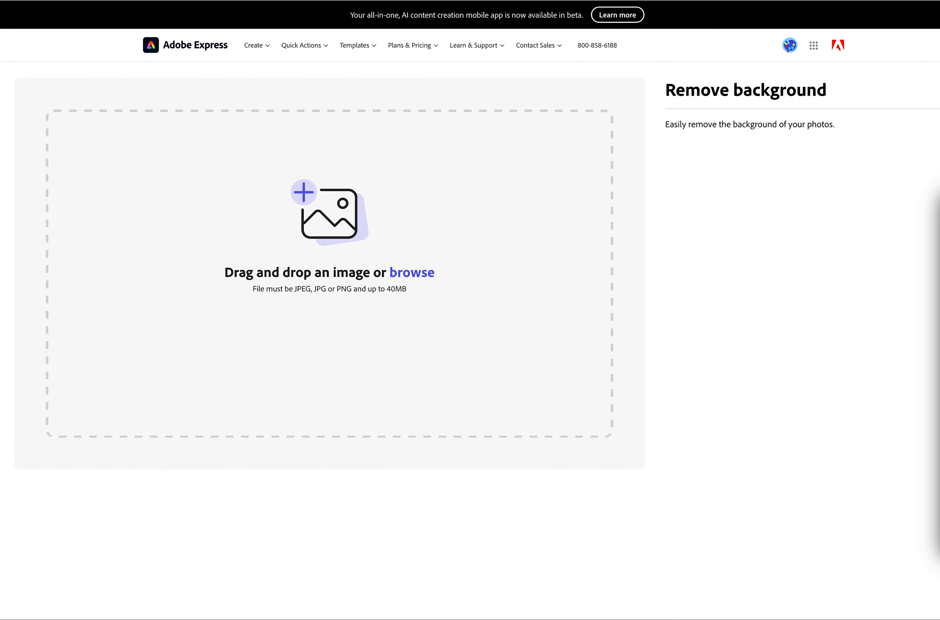
left_click_drag(248, 256, 341, 288)
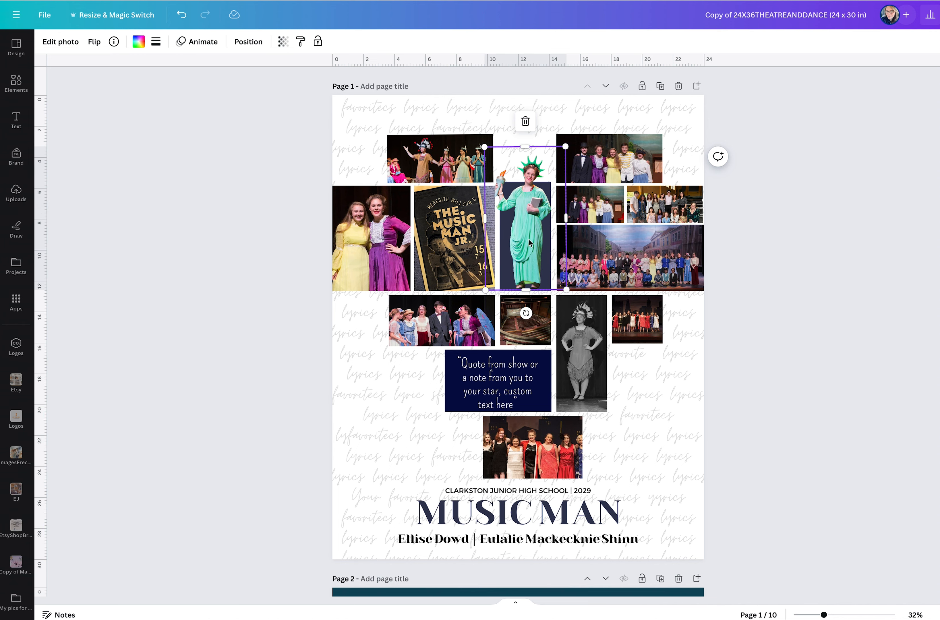
In the Canva template, try moving the tall center frame and the wide landscape frame beside it, and undo both moves.
key("ctrl+z")
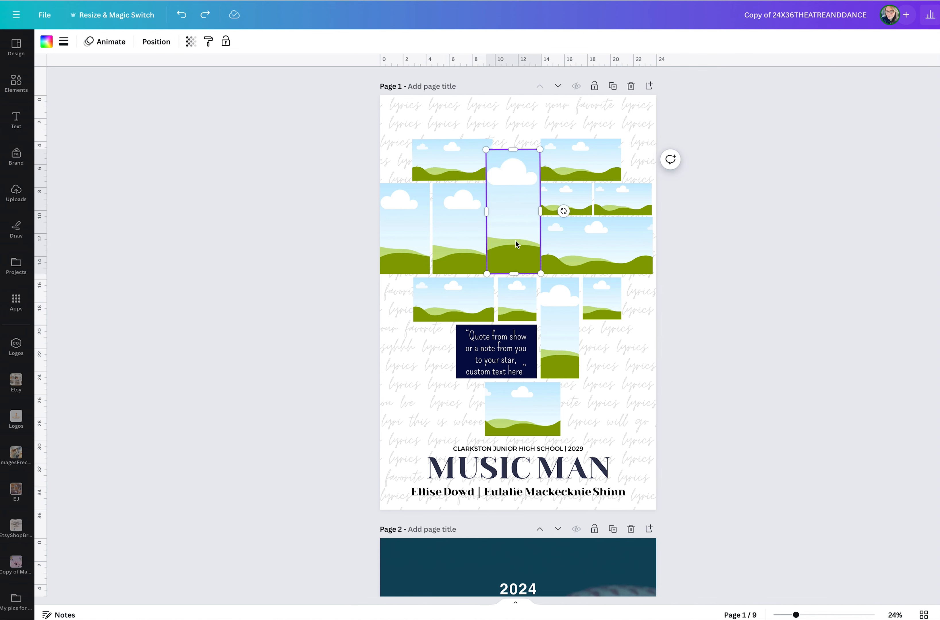
mouse_move(513, 212)
left_mouse_down()
mouse_move(527, 191)
mouse_move(685, 283)
mouse_move(615, 149)
mouse_move(520, 206)
left_mouse_up()
left_click_drag(594, 233, 626, 260)
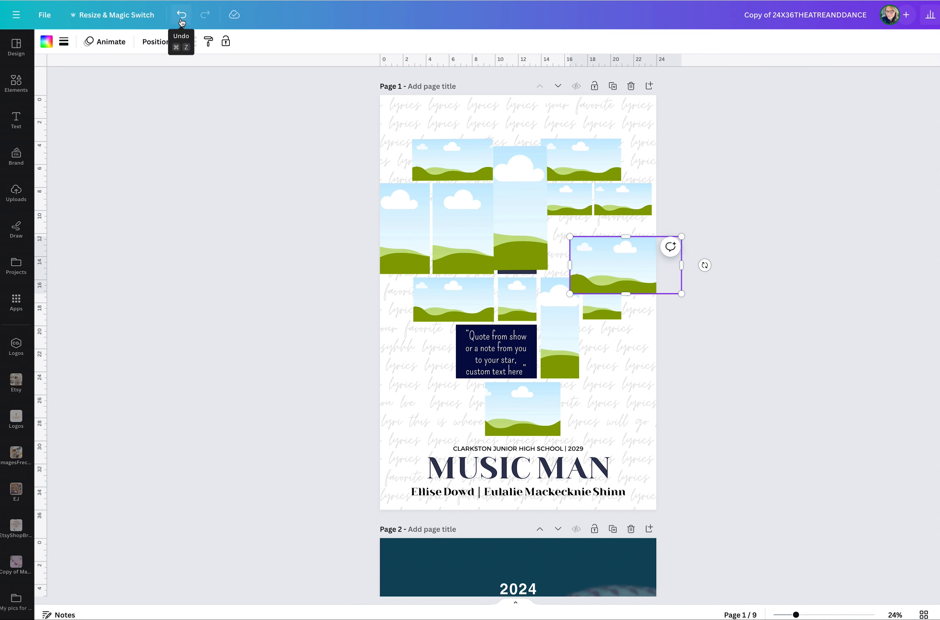
left_click(181, 15)
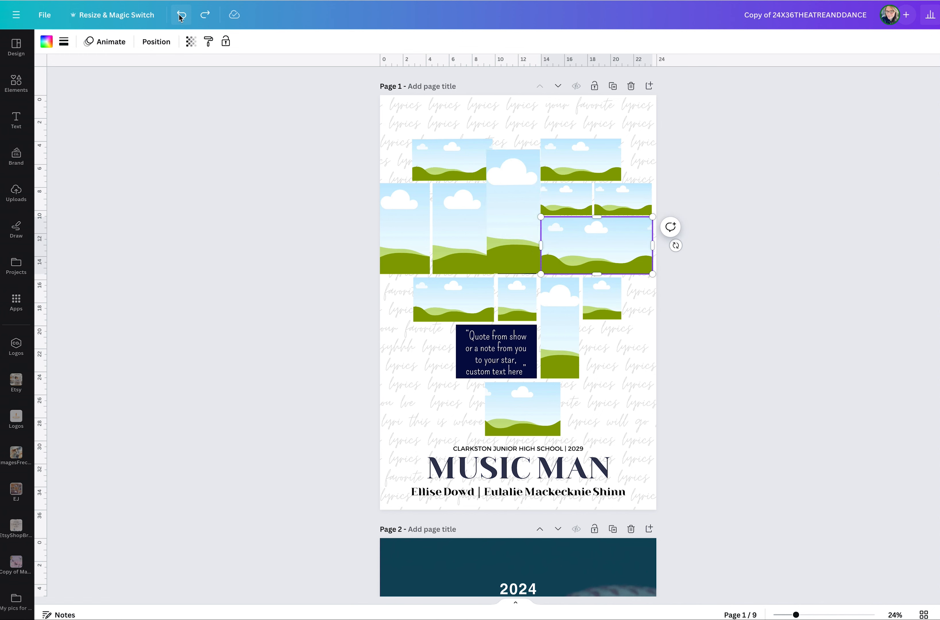
Select the lyrics background text, and select all the wording in the navy quote box.
left_click(641, 349)
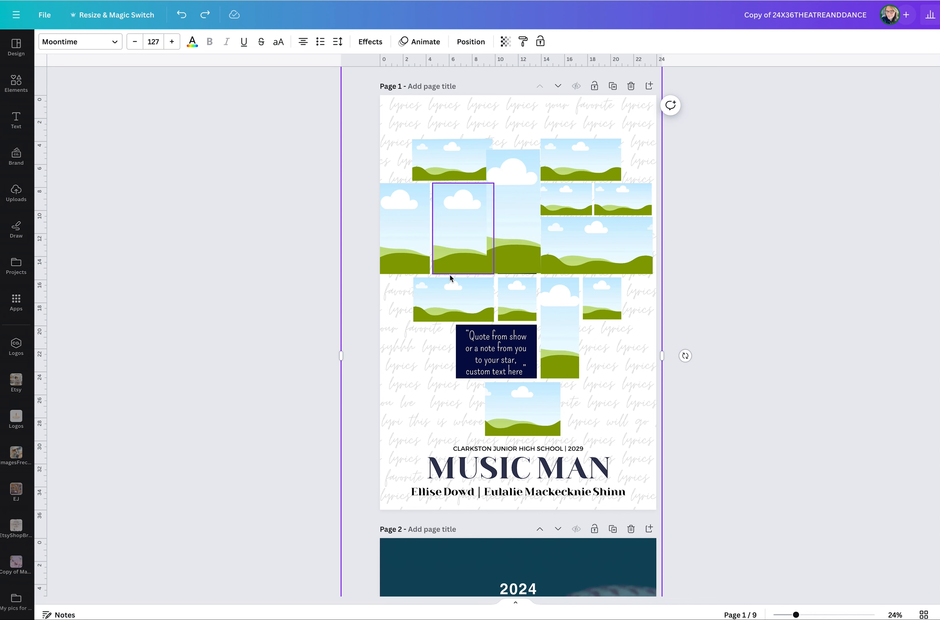
left_click(483, 346)
left_click(505, 352)
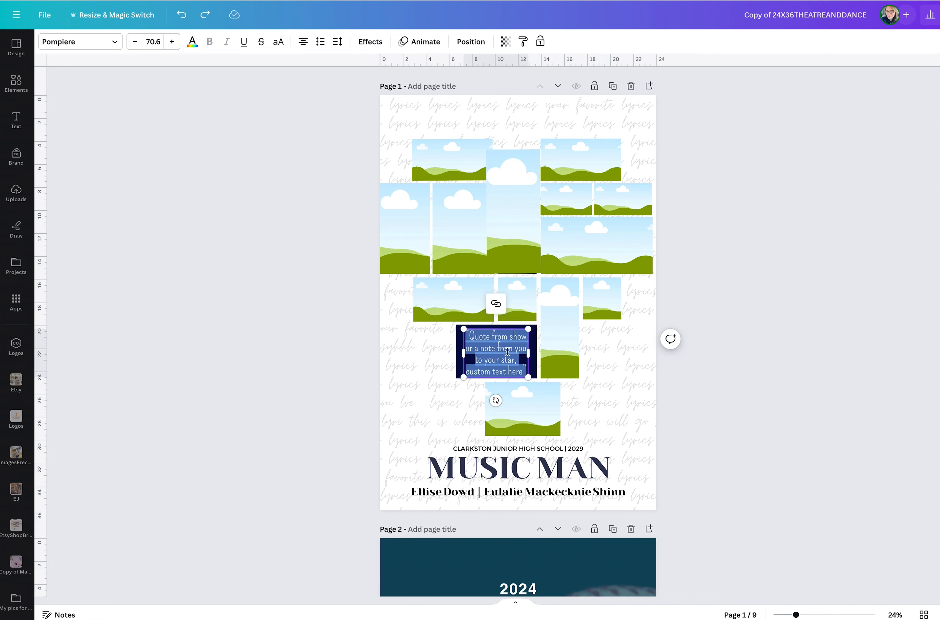
Select the MUSIC MAN title text and browse the document, recently used and uploaded fonts available for it.
left_click(544, 479)
left_click(549, 478)
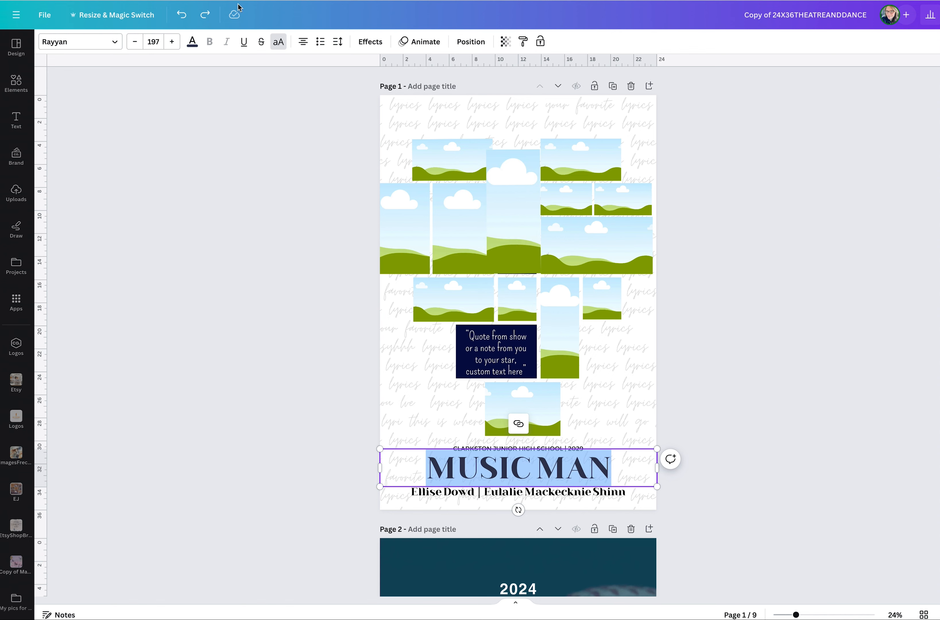
left_click(111, 45)
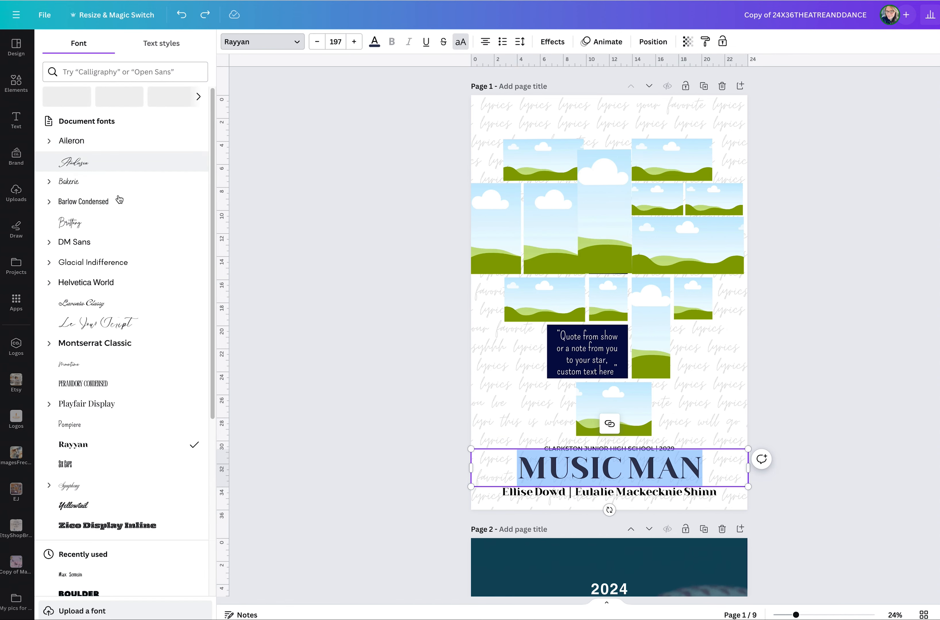
scroll(110, 434, "down", 6)
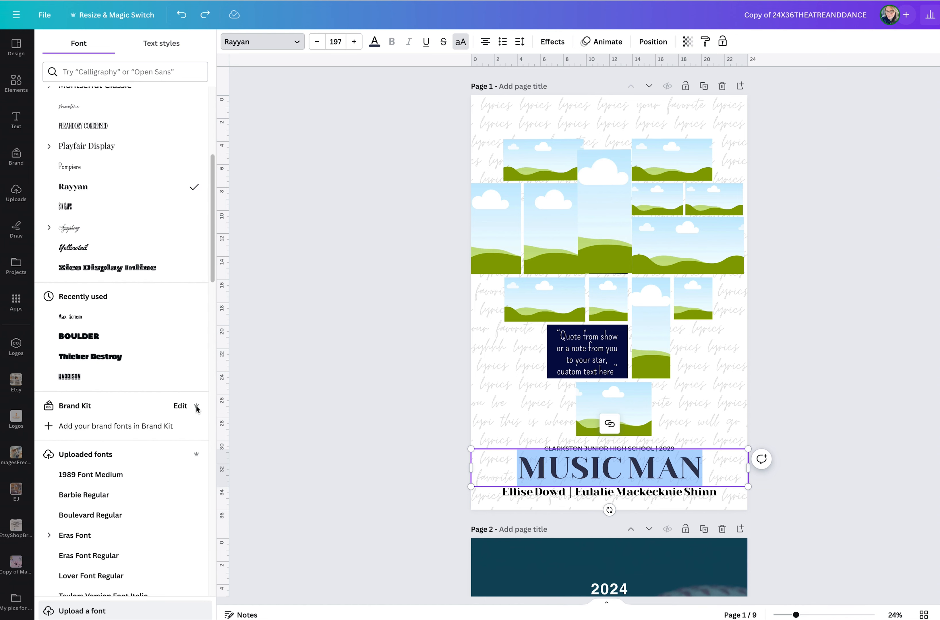
scroll(195, 410, "up", 5)
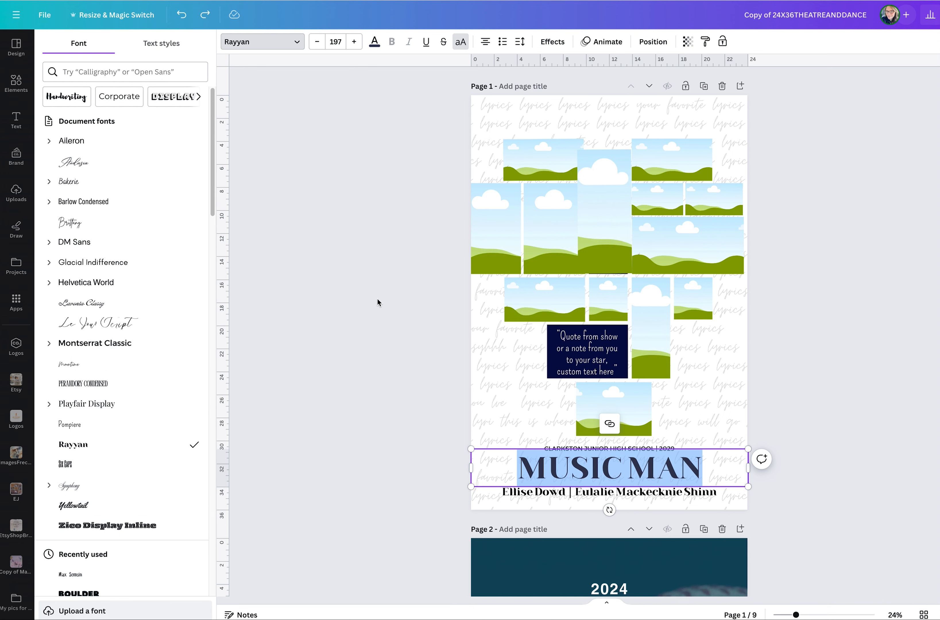
left_click(507, 250)
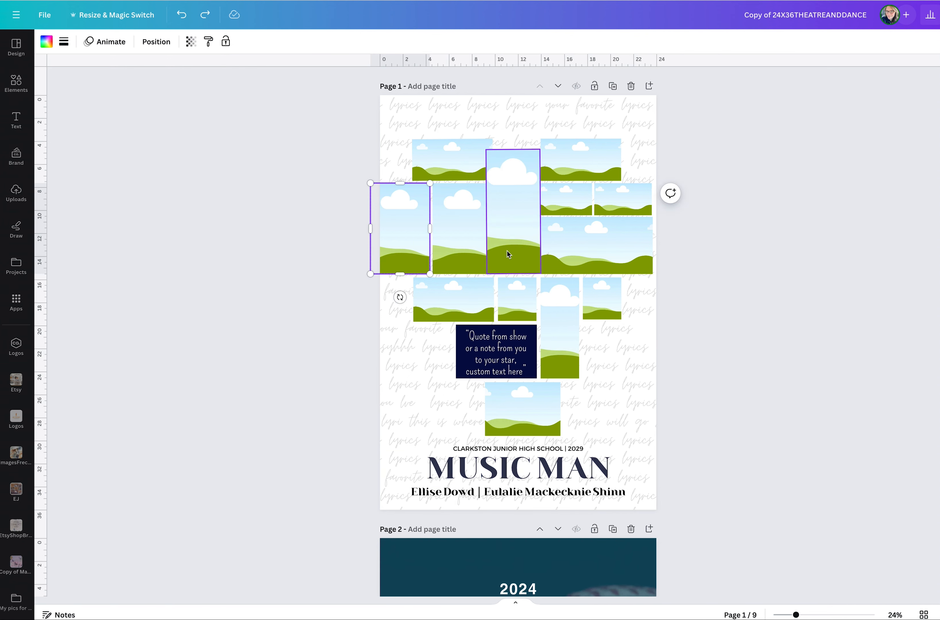
left_click(441, 242)
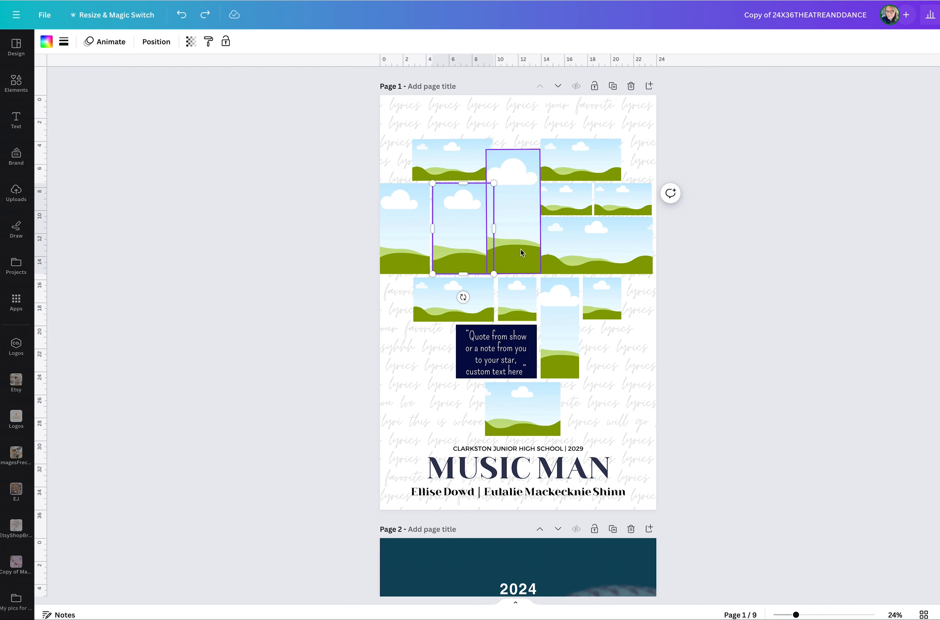
Try uppercase on the text in the navy quote box, revert it to mixed case, and select the MUSIC MAN title.
left_click(422, 175)
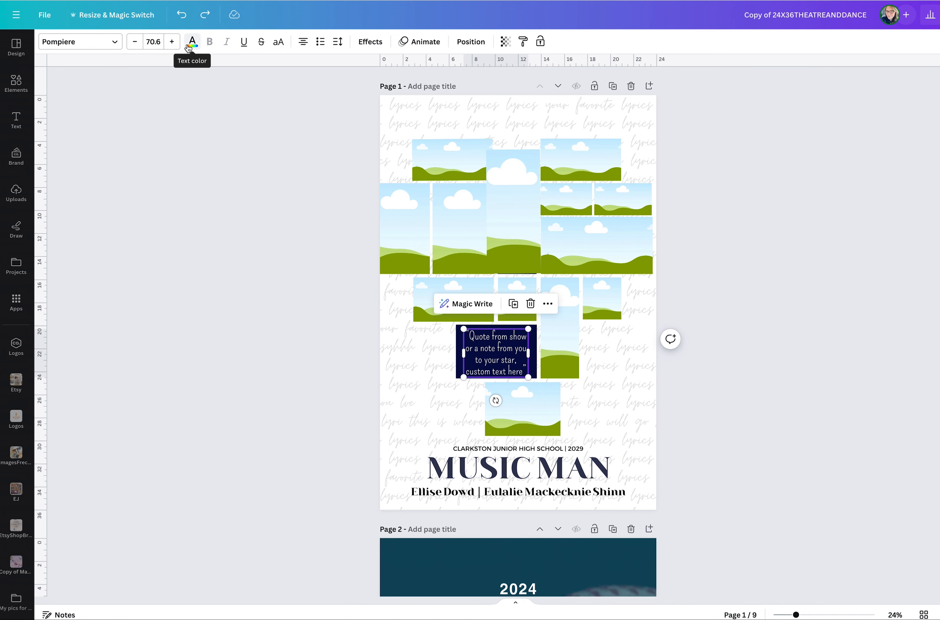
left_click(279, 42)
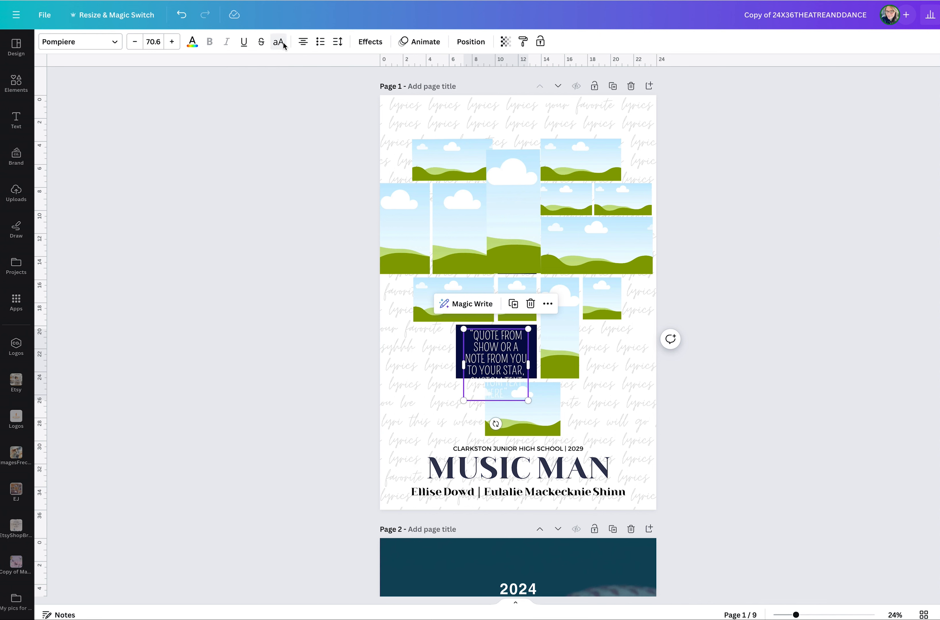
left_click(284, 44)
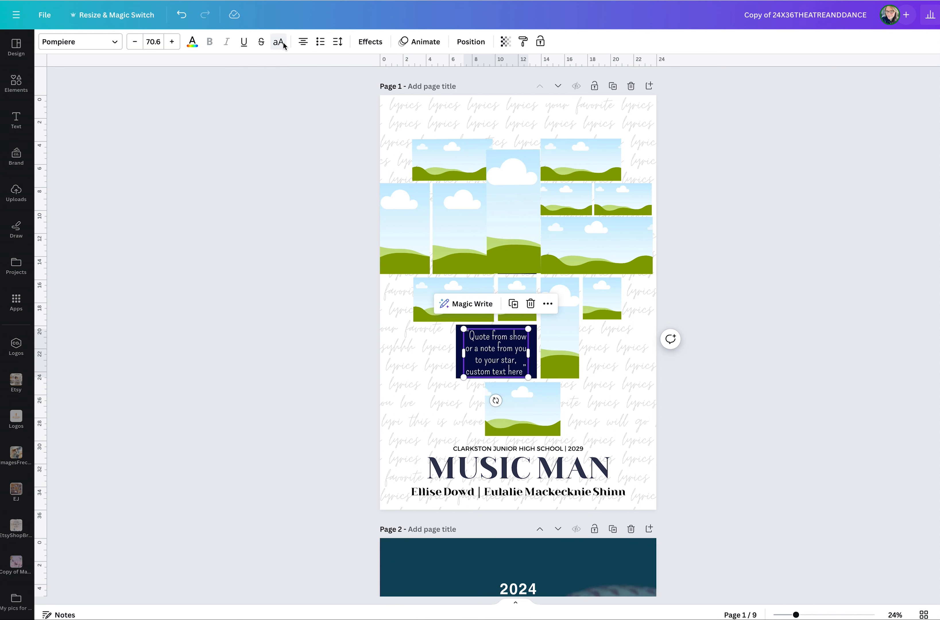
left_click(477, 462)
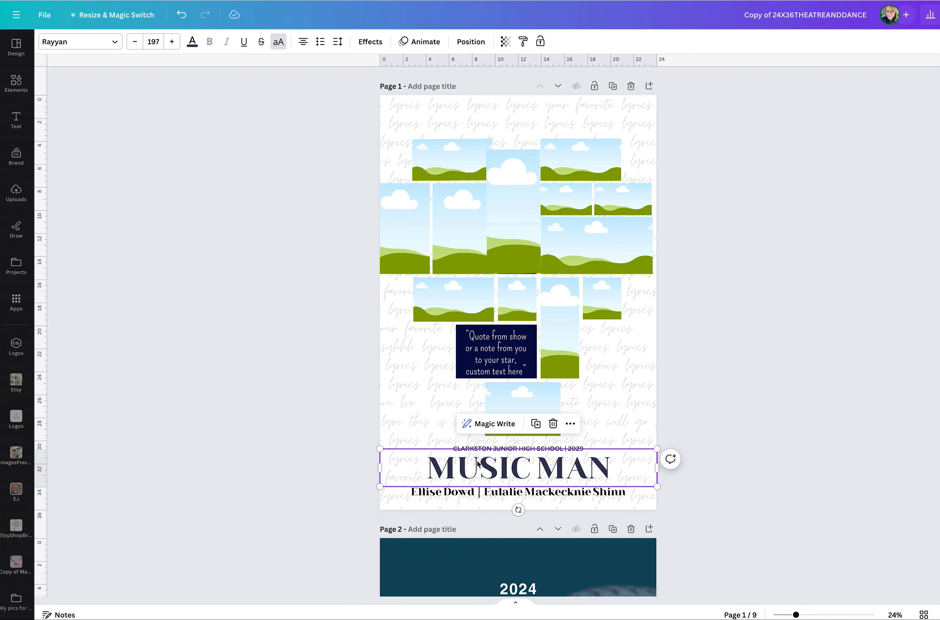
Try lowercase on the MUSIC MAN title and restore uppercase, and try left and right alignment before returning it to centered.
left_click(478, 463)
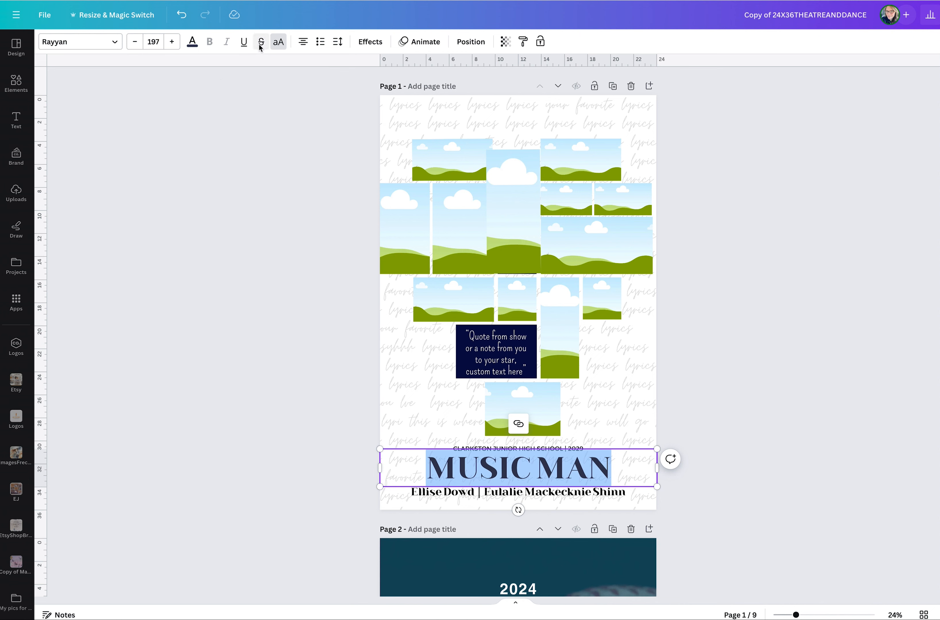
left_click(278, 44)
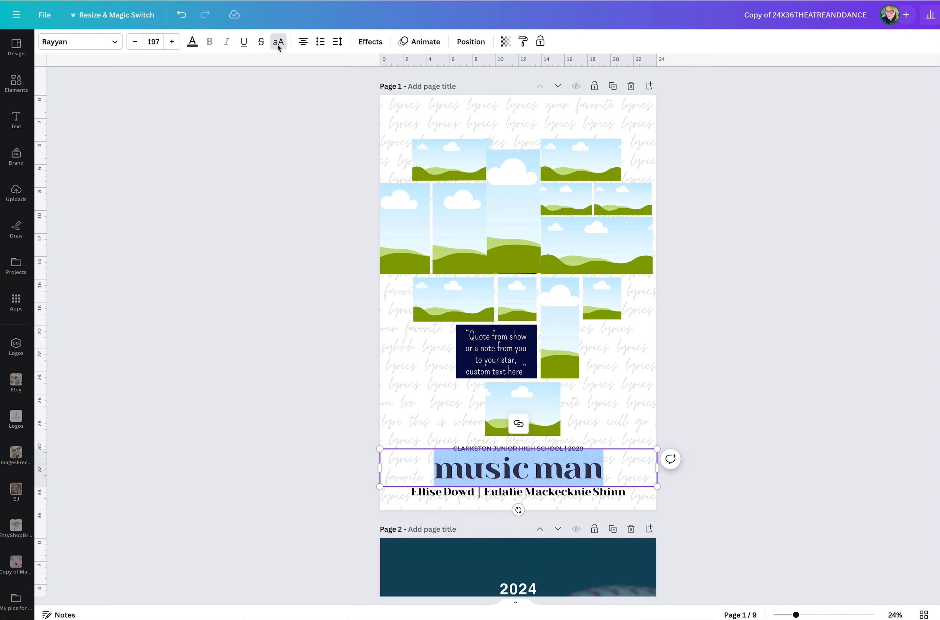
left_click(278, 43)
left_click(303, 42)
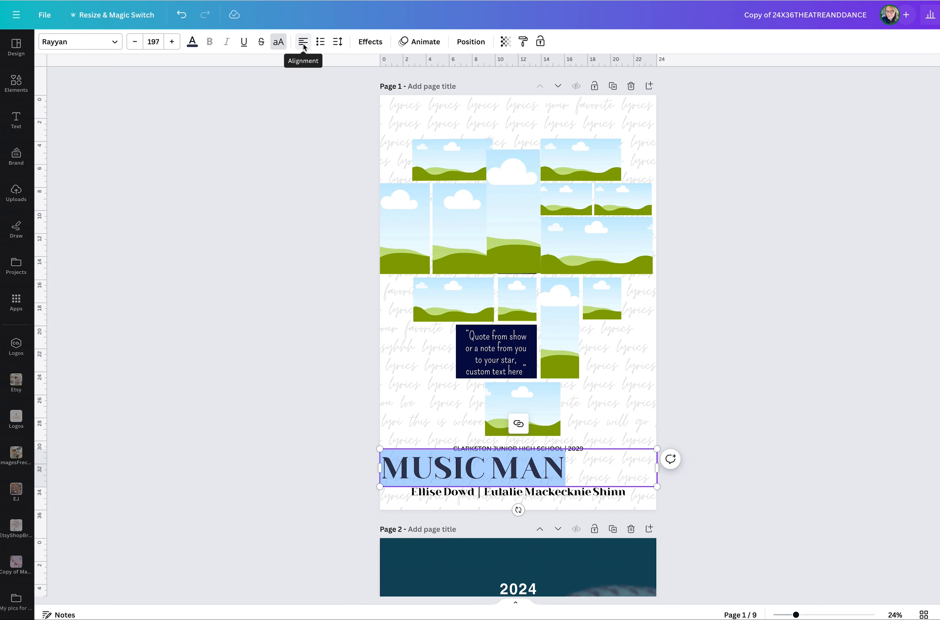
left_click(303, 43)
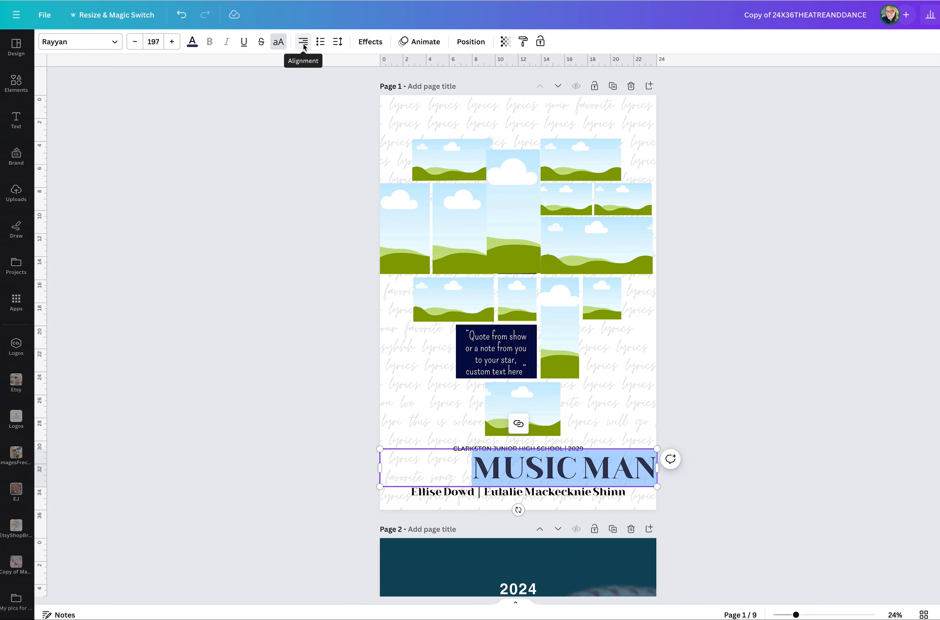
left_click(303, 44)
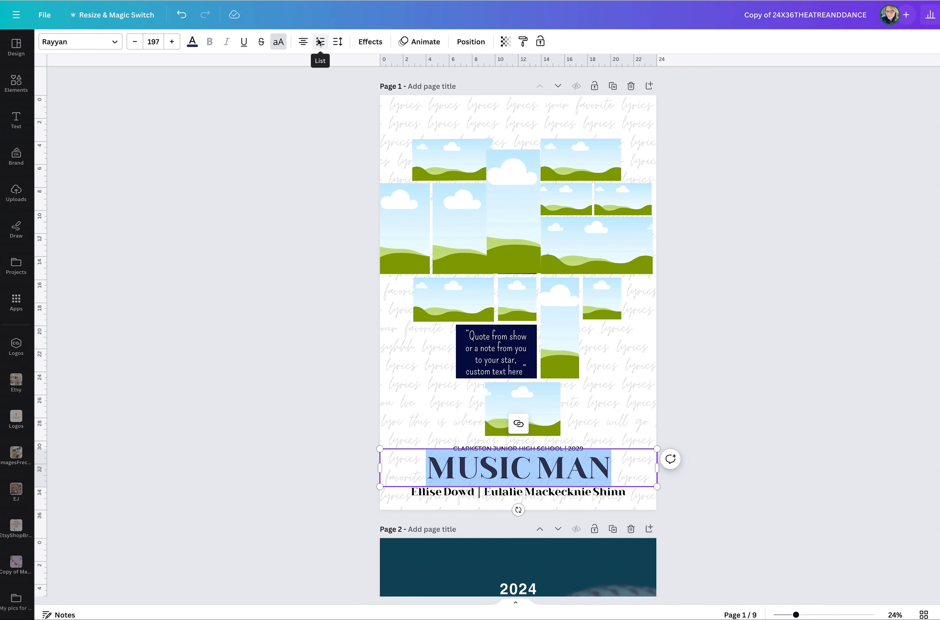
Widen the letter spacing of the MUSIC MAN title to 121.
left_click(339, 44)
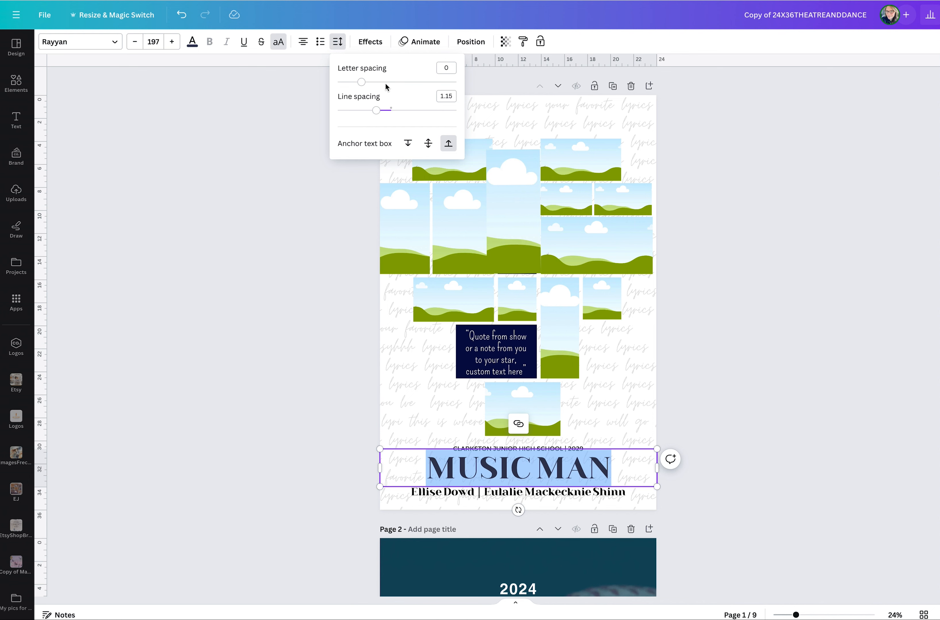
mouse_move(361, 82)
left_mouse_down()
mouse_move(351, 81)
mouse_move(397, 80)
mouse_move(376, 81)
left_mouse_up()
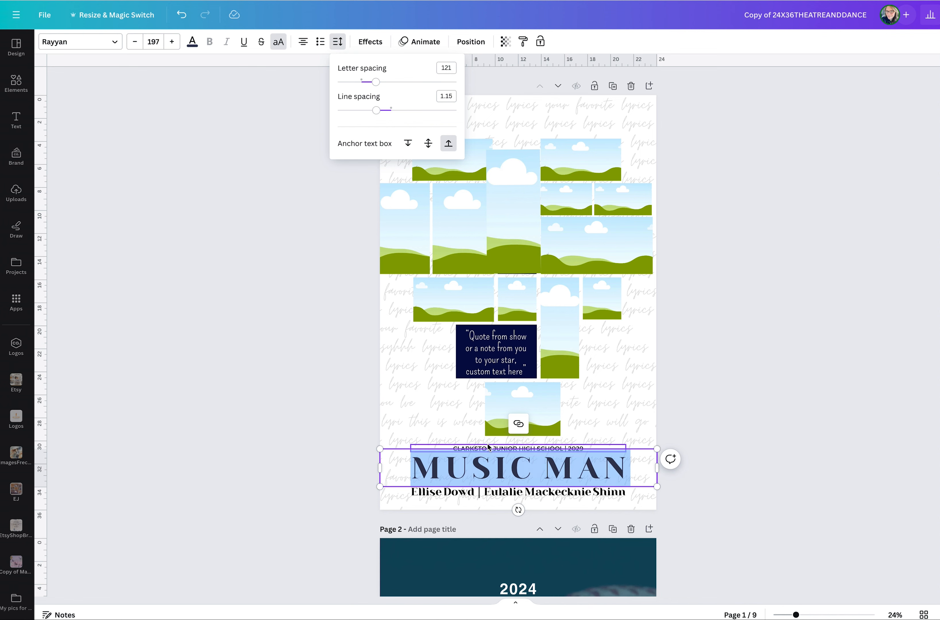
left_click(465, 494)
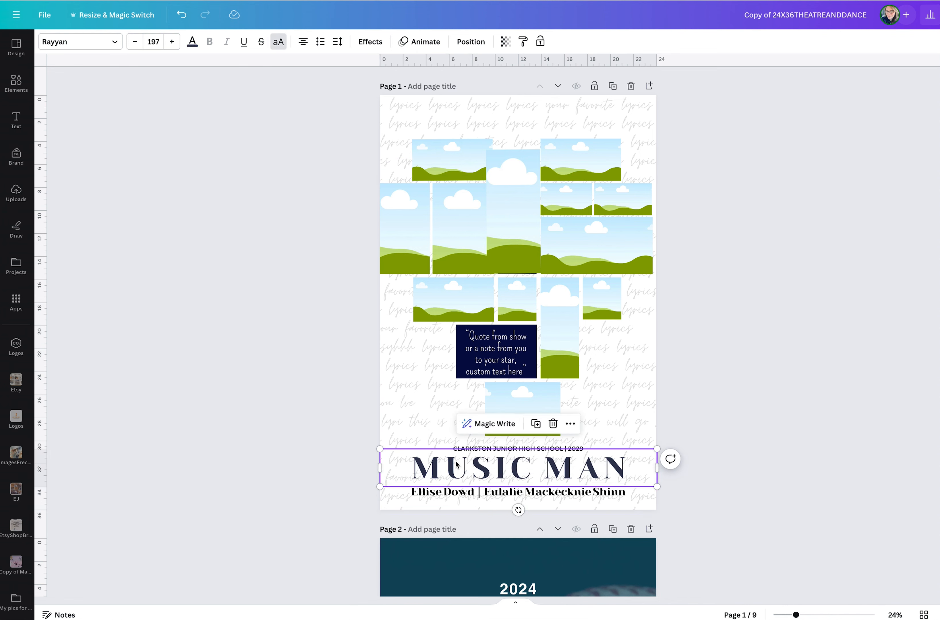
Try adjusting the line spacing of the quote text in the navy box.
left_click(472, 345)
left_click(337, 42)
left_click_drag(371, 110, 369, 112)
Examine the layer order of the blank template's elements and of the Statue of Liberty cutout in the photo-filled collage.
left_click(470, 42)
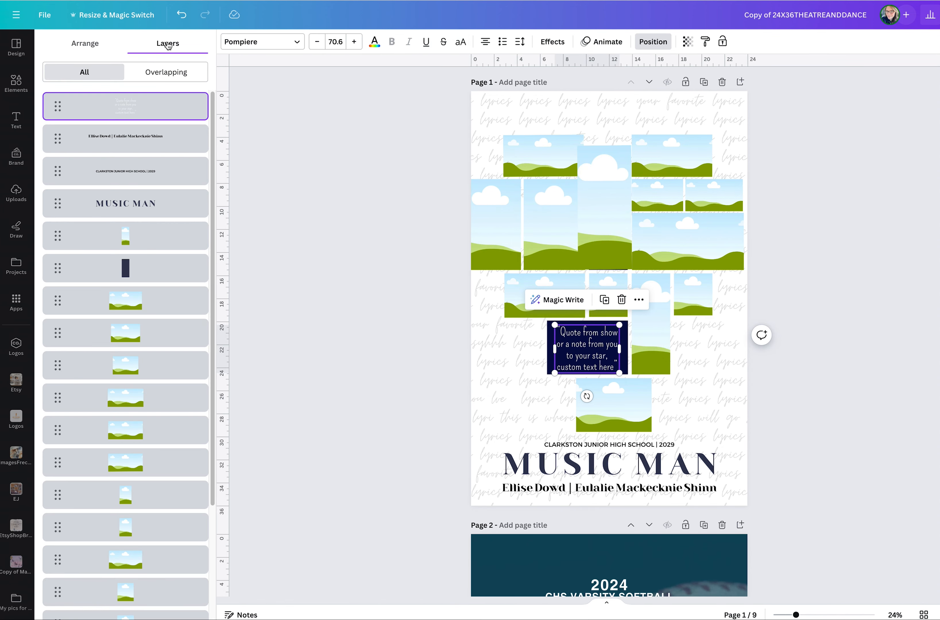
scroll(127, 245, "down", 3)
scroll(126, 245, "down", 1)
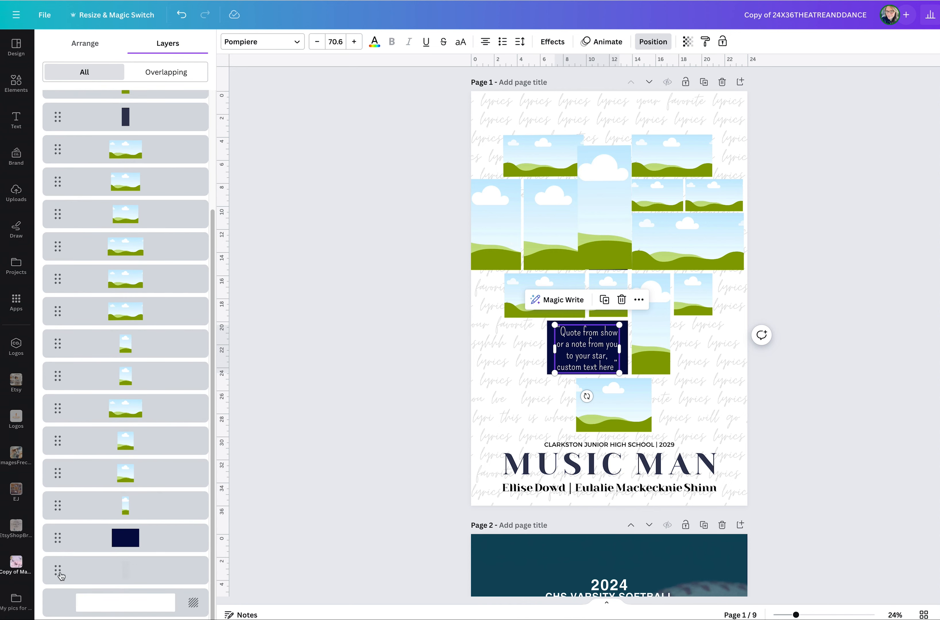
left_click(590, 466)
left_click(591, 466)
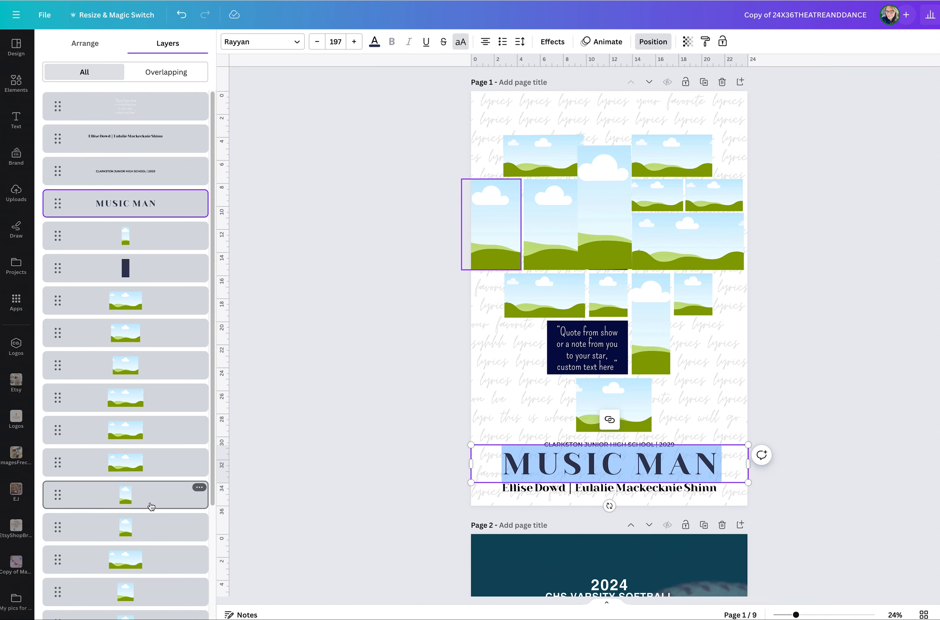
scroll(151, 507, "down", 3)
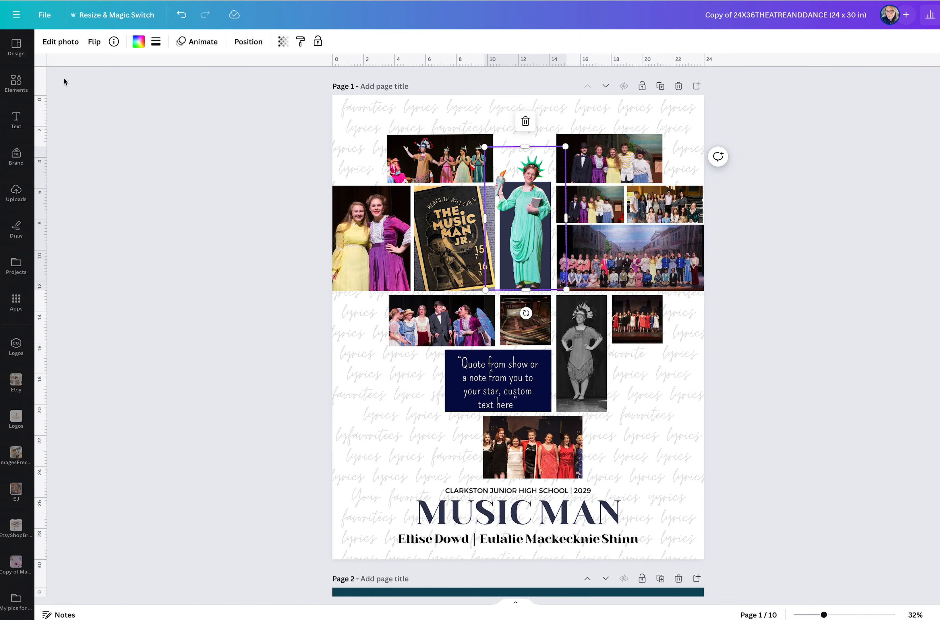
left_click(249, 42)
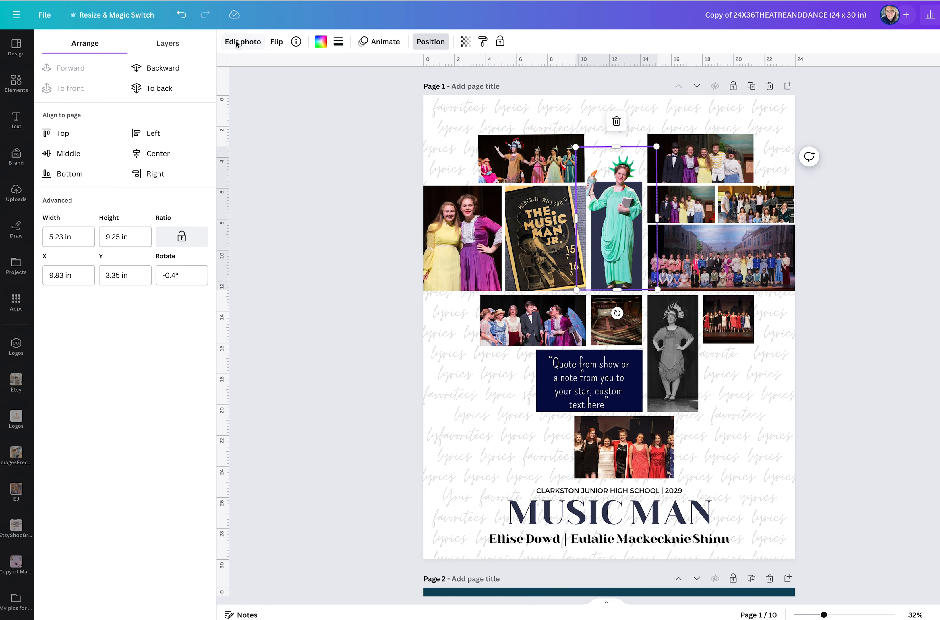
left_click(168, 43)
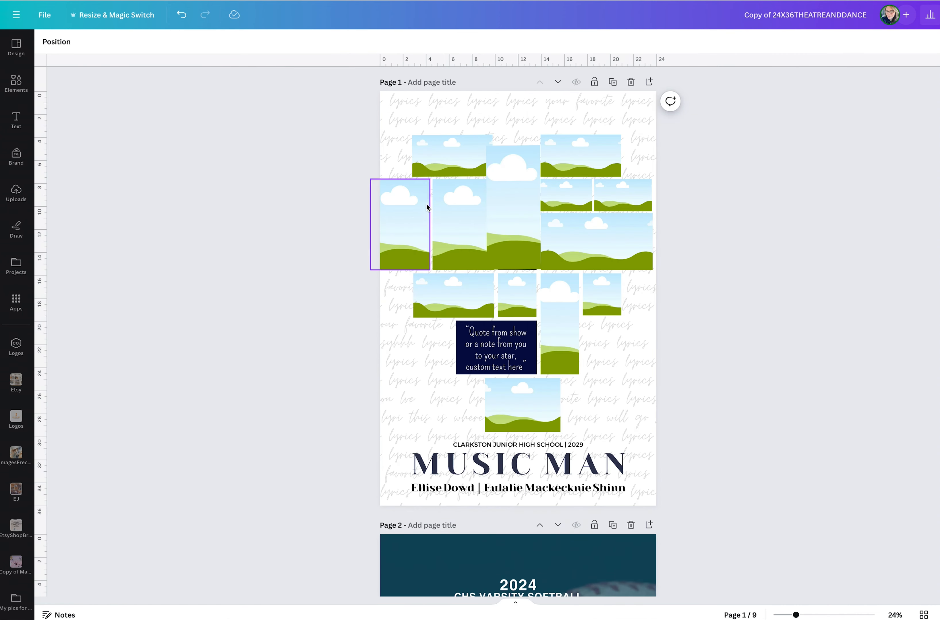
Select the page background below the lyrics text in page 1's layer stack and fill it with the light purple gradient from the document colors.
left_click(409, 102)
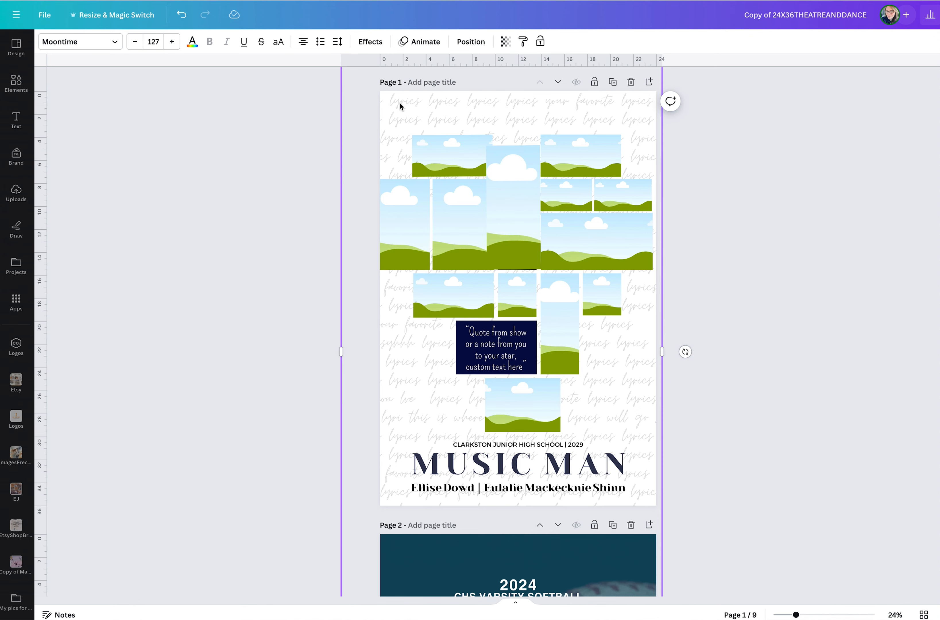
left_click(470, 42)
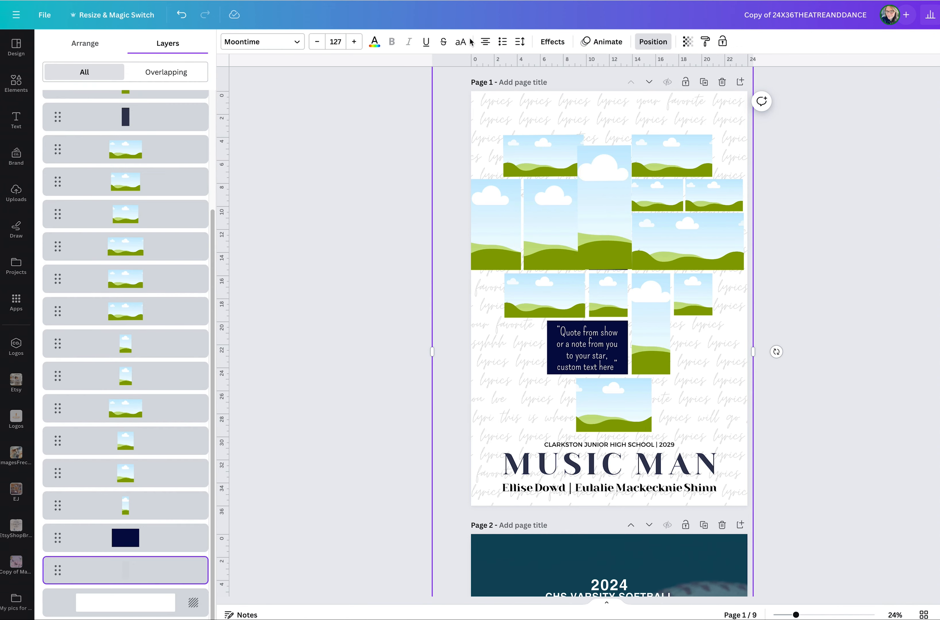
left_click(148, 607)
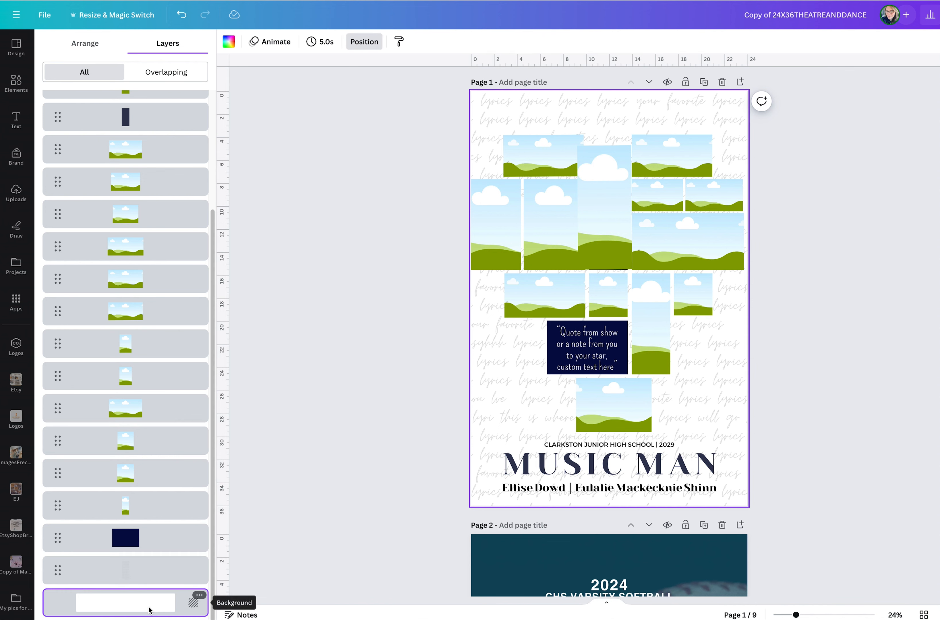
left_click(229, 42)
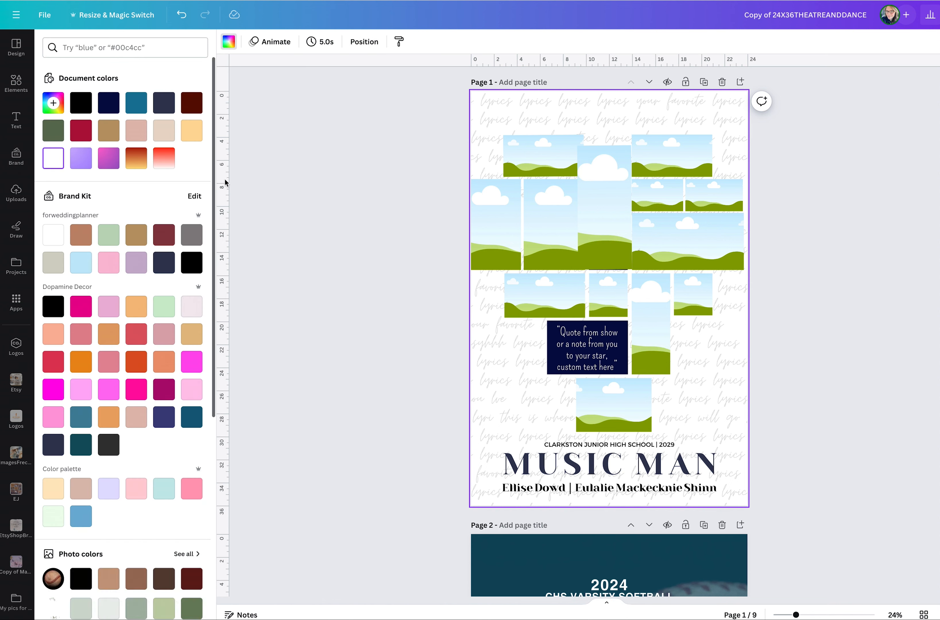
left_click(80, 160)
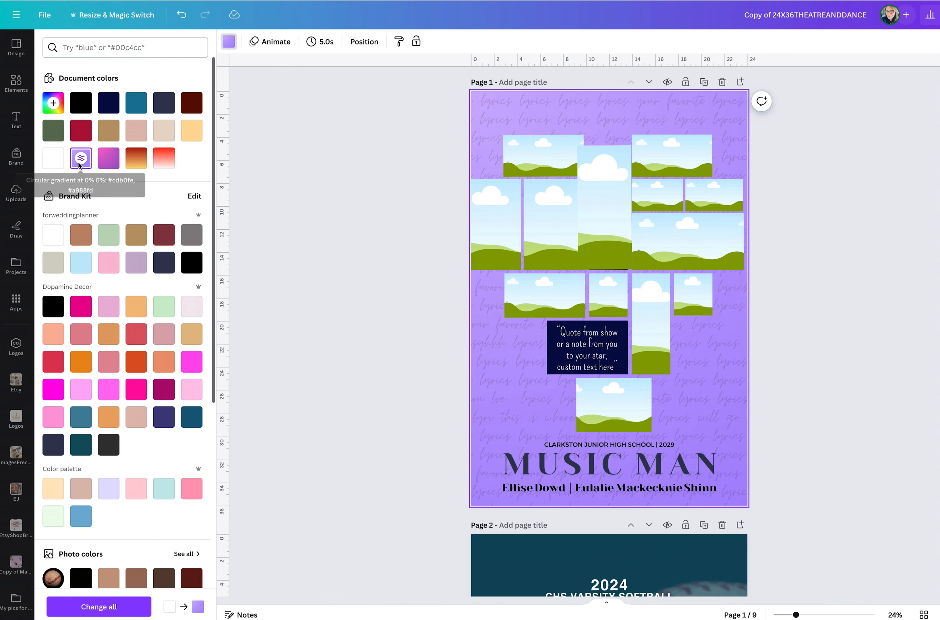
left_click(383, 367)
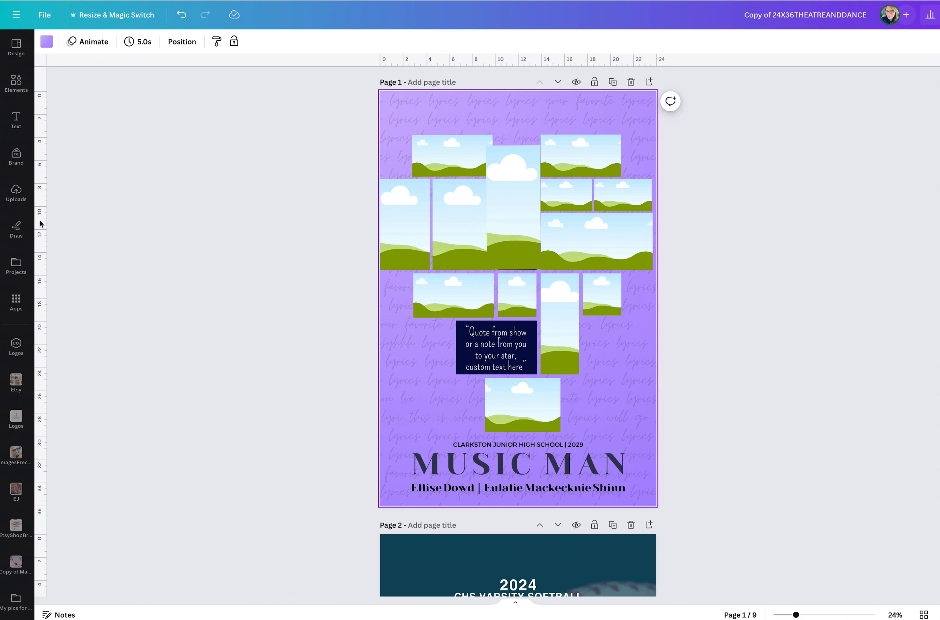
Add the purple stage-spotlight photo from the background photo results to page 1 and enlarge it to cover the whole page.
left_click(12, 85)
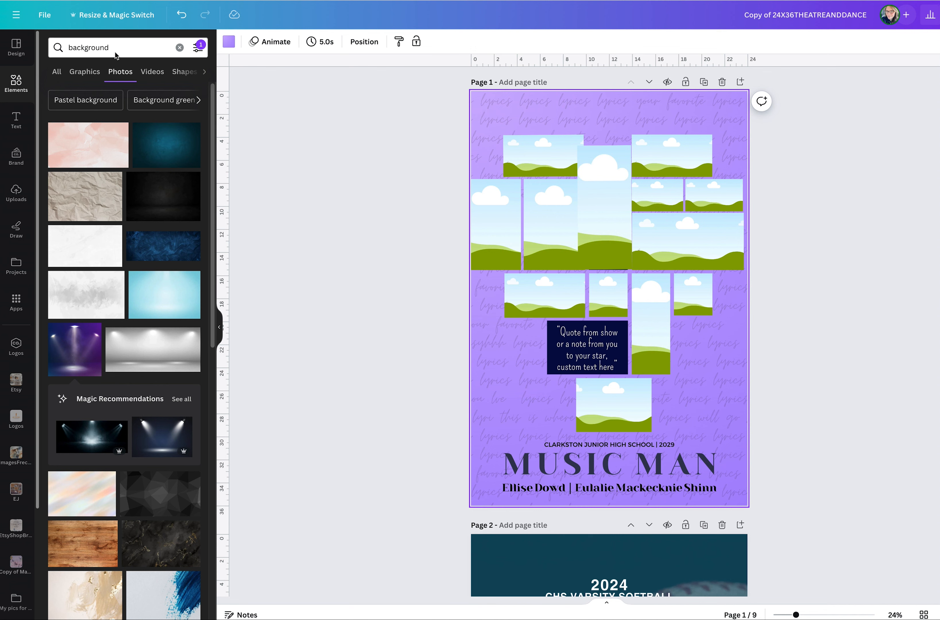
left_click(71, 362)
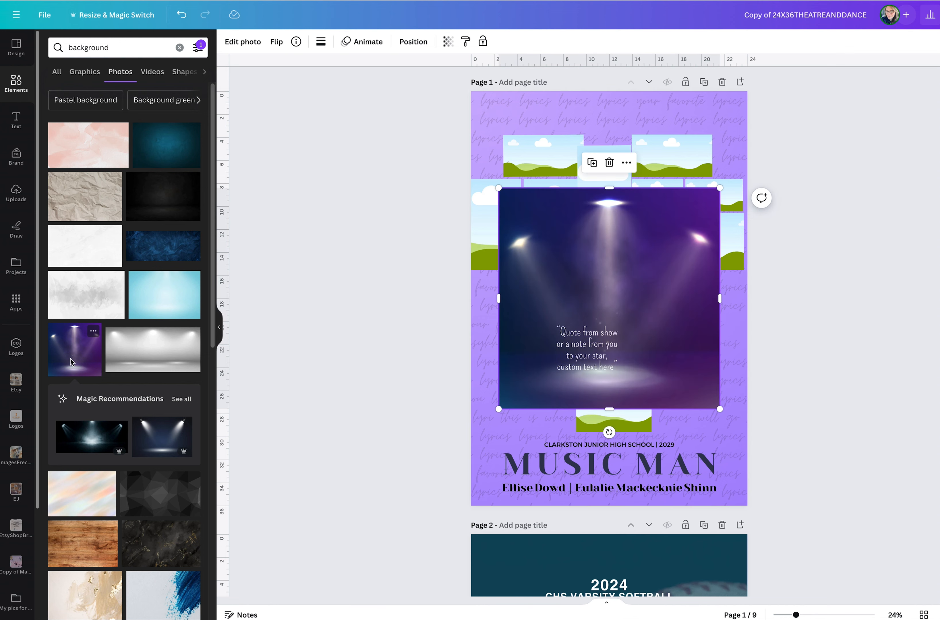
left_click_drag(719, 188, 825, 58)
left_click_drag(499, 412, 400, 512)
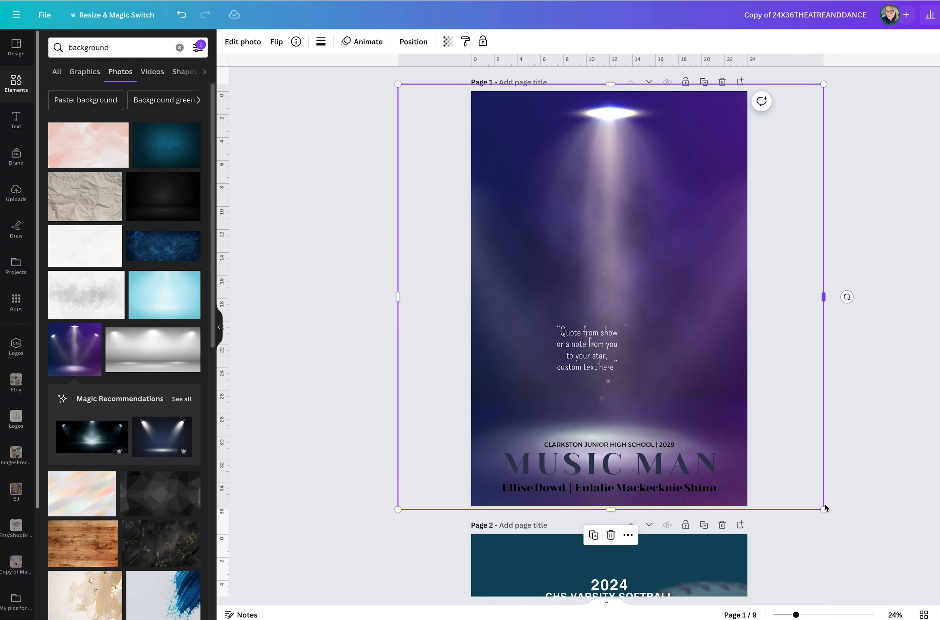
left_click_drag(824, 508, 832, 510)
Move the spotlight photo behind the lyrics text, directly above the page background, and set its transparency to 49.
left_click(426, 40)
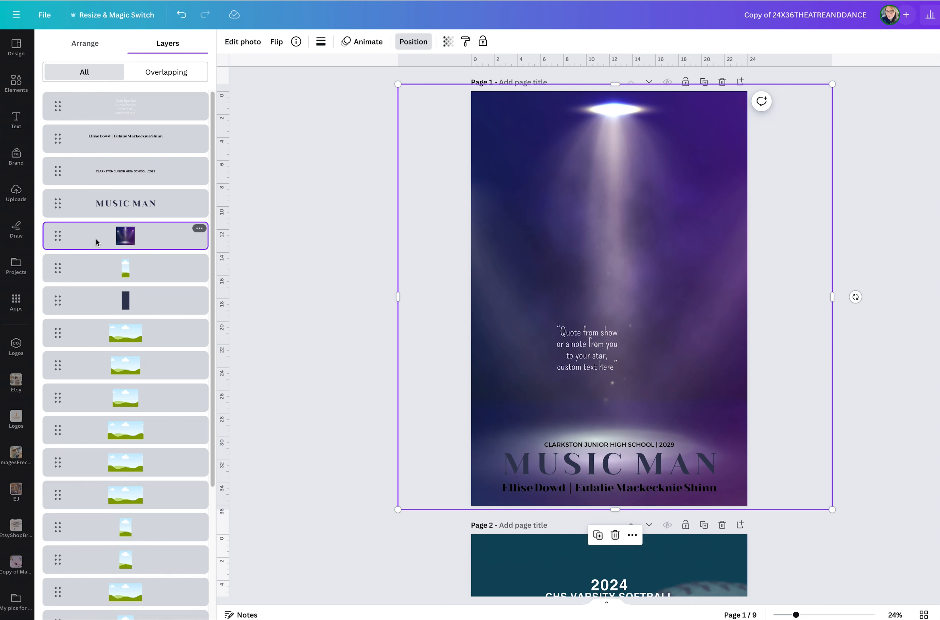
left_click_drag(128, 239, 150, 580)
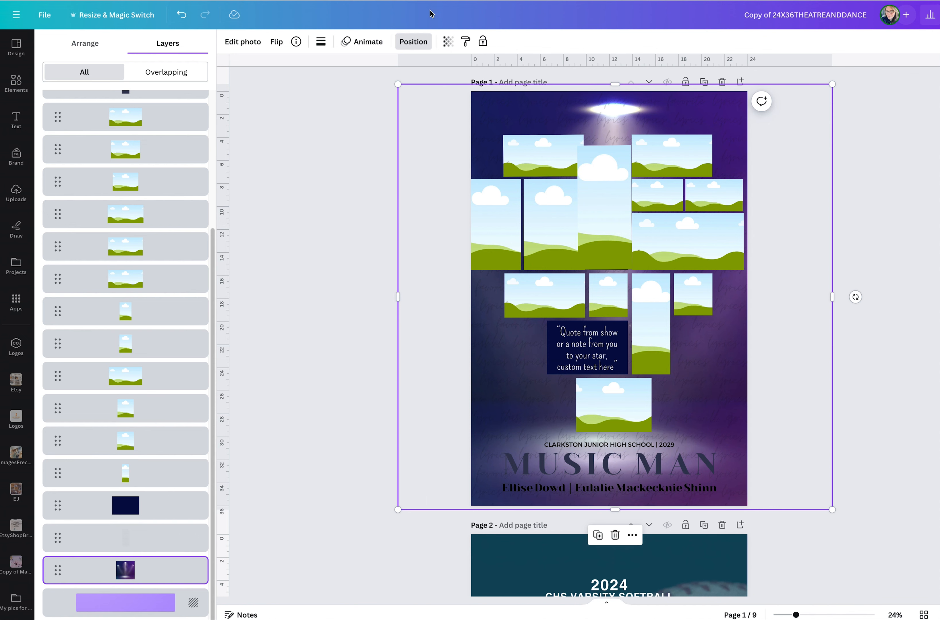
left_click(452, 44)
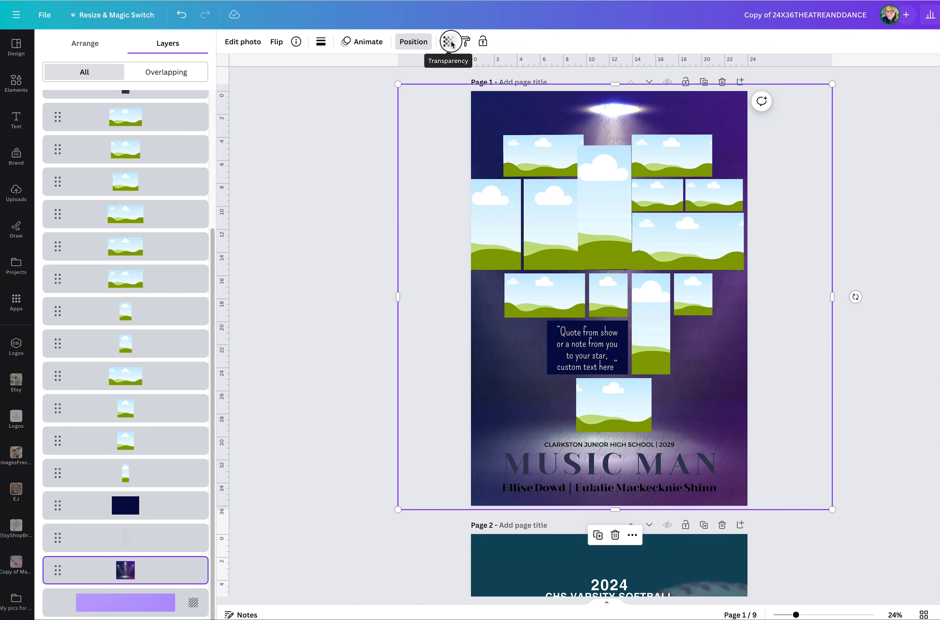
left_click_drag(442, 82, 400, 88)
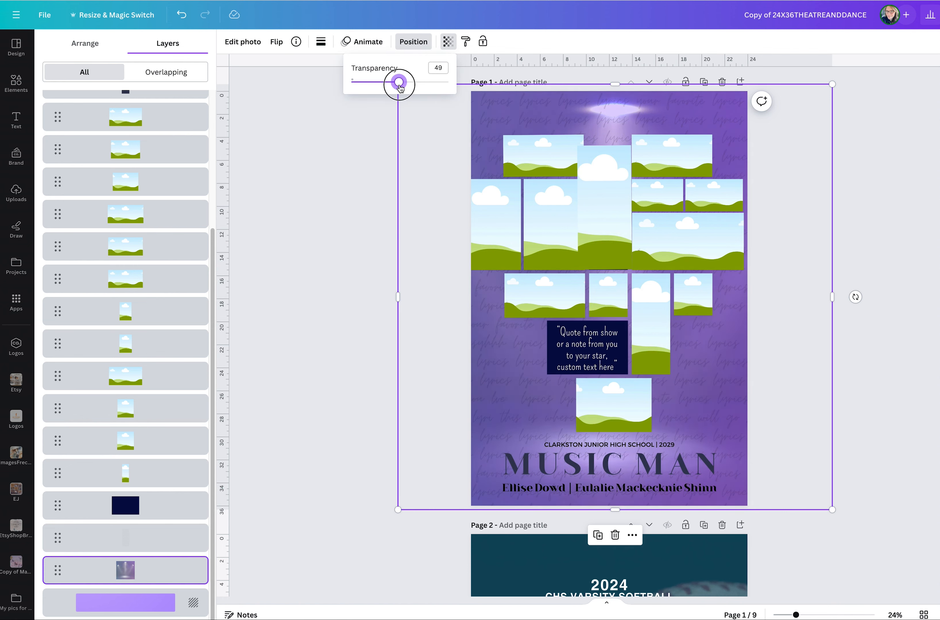
left_click(297, 191)
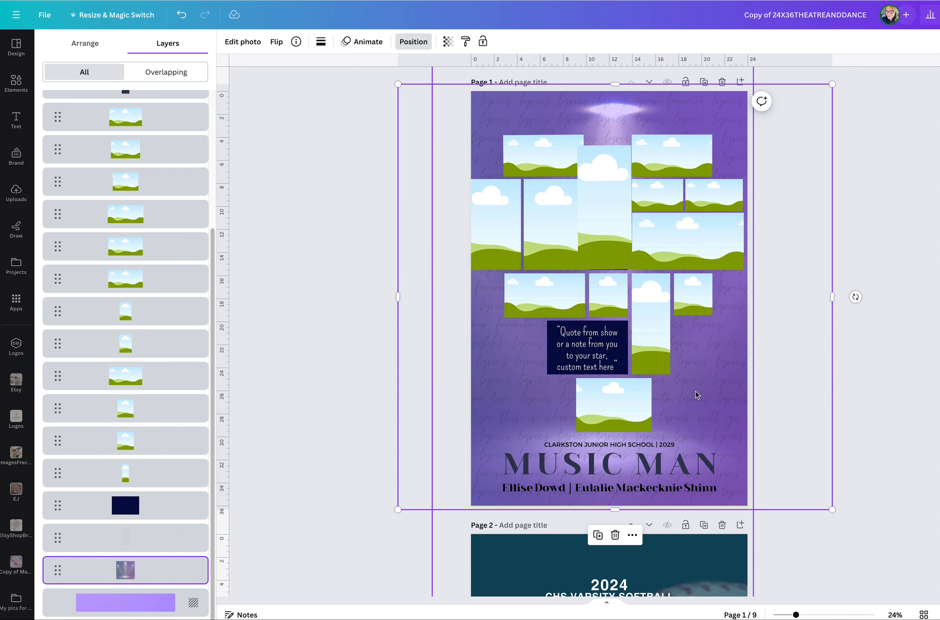
Select the lyrics text over the spotlight background to check it, and deselect it.
left_click(865, 508)
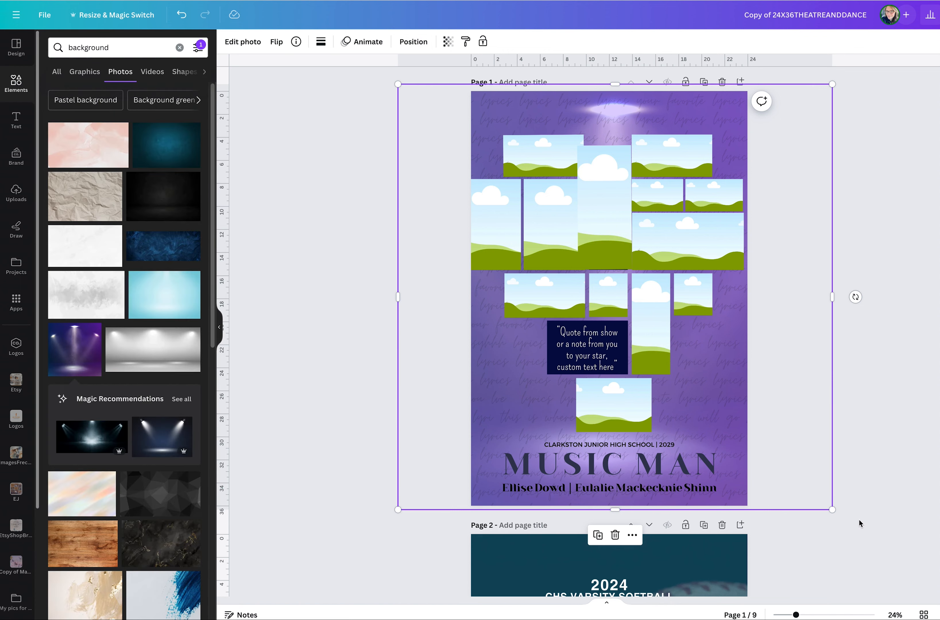
left_click(707, 399)
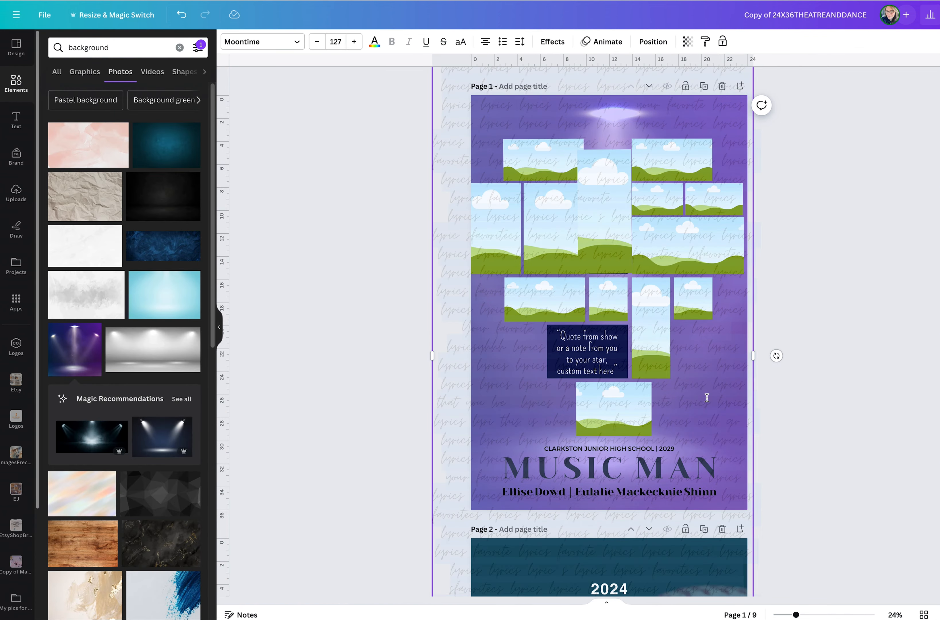
left_click(320, 371)
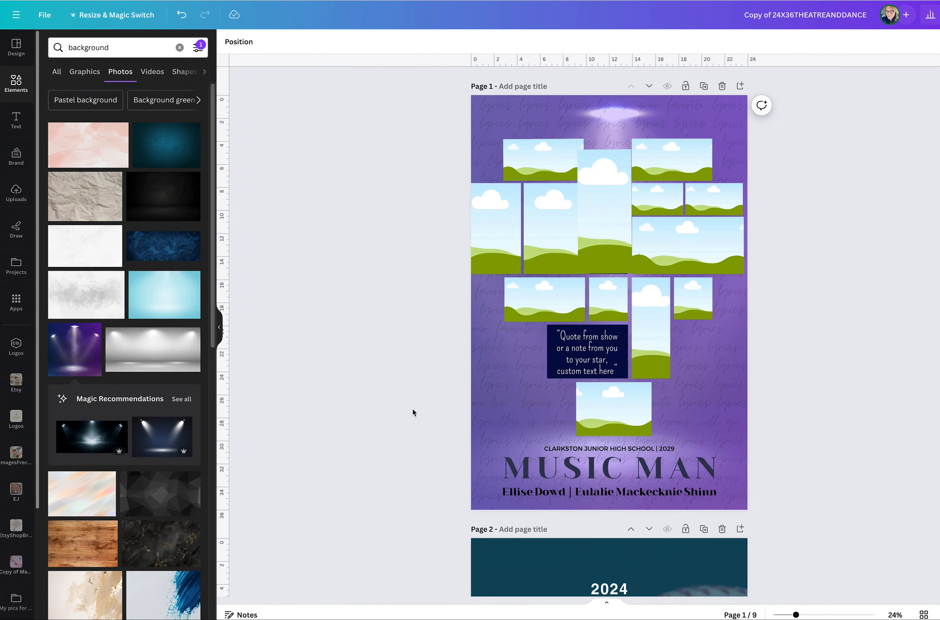
Select the softball background image on page 2 and examine its place in that page's layer stack.
scroll(409, 409, "down", 8)
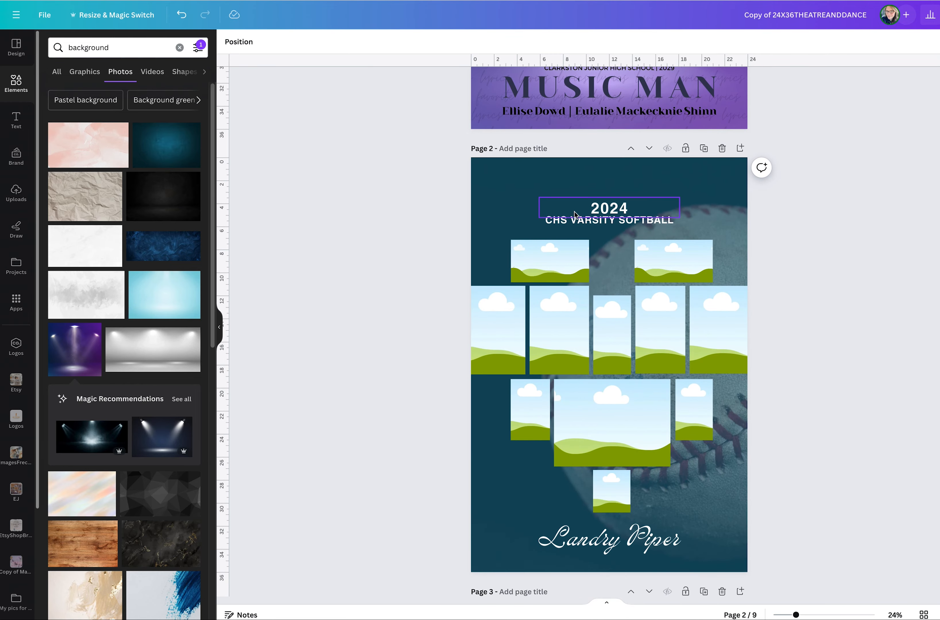
left_click(739, 210)
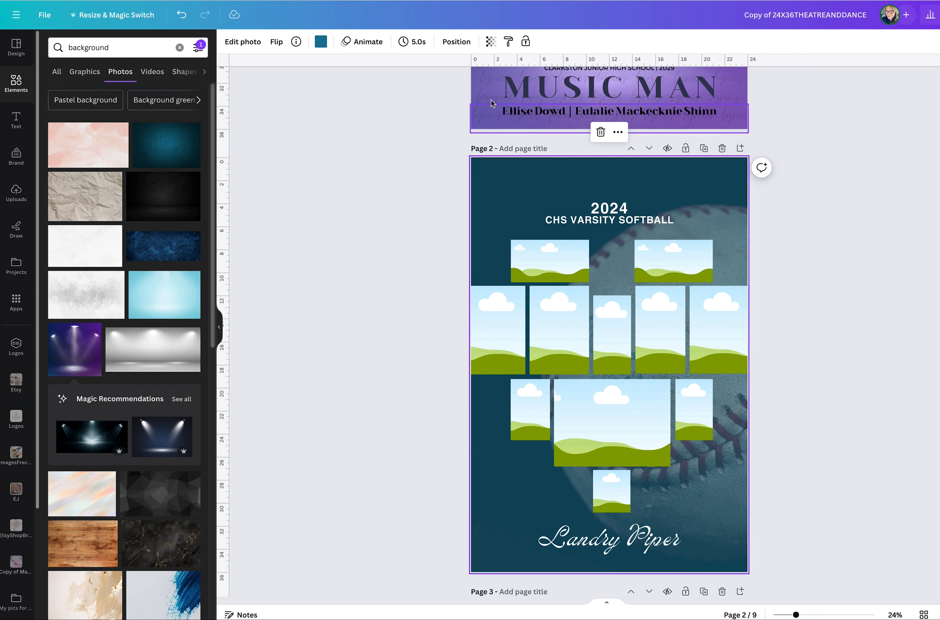
left_click(451, 43)
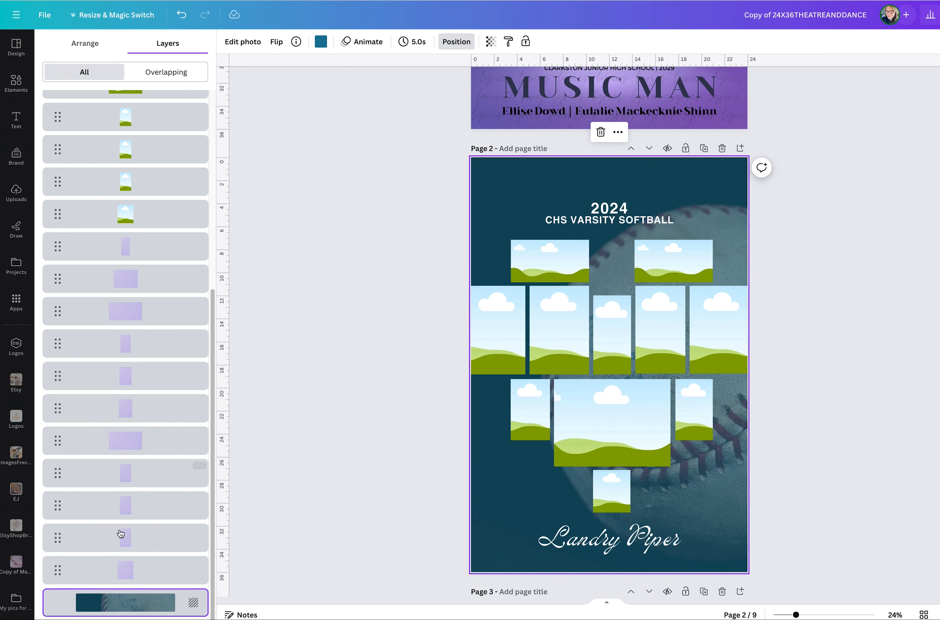
right_click(140, 607)
left_click(161, 605)
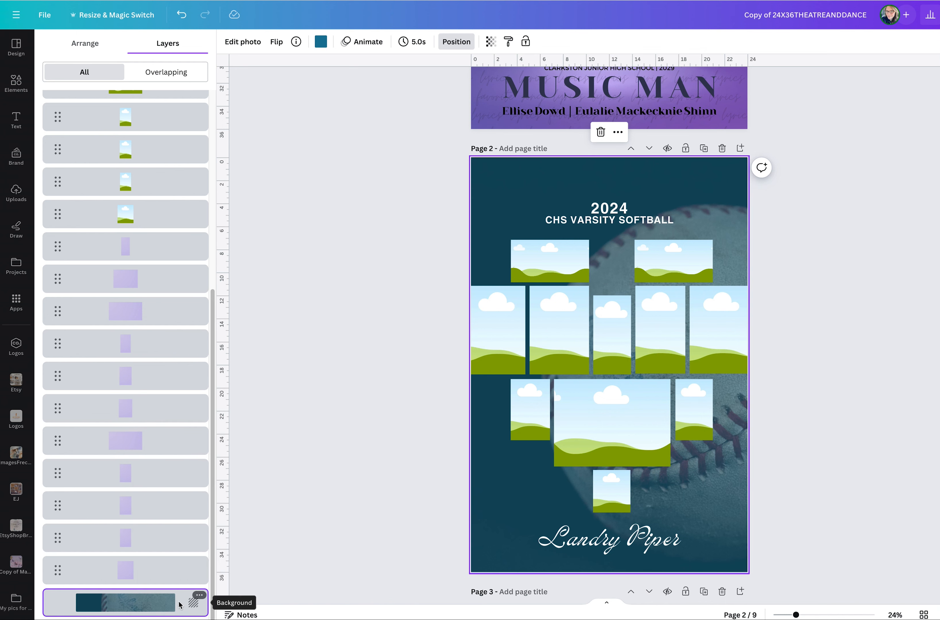
Detach the baseball image from the page 2 background and enlarge it to cover the whole page.
left_click(199, 595)
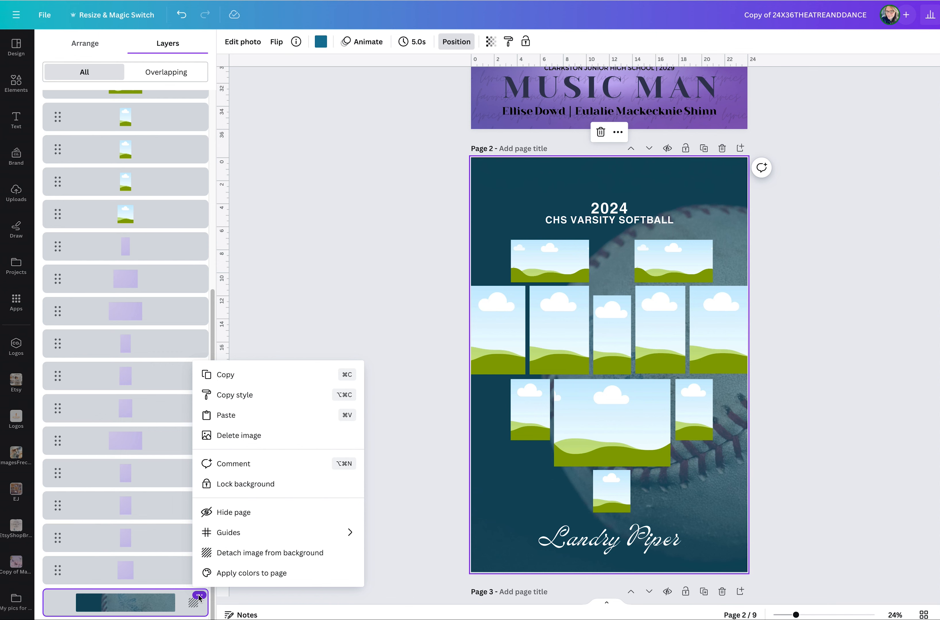
left_click(221, 553)
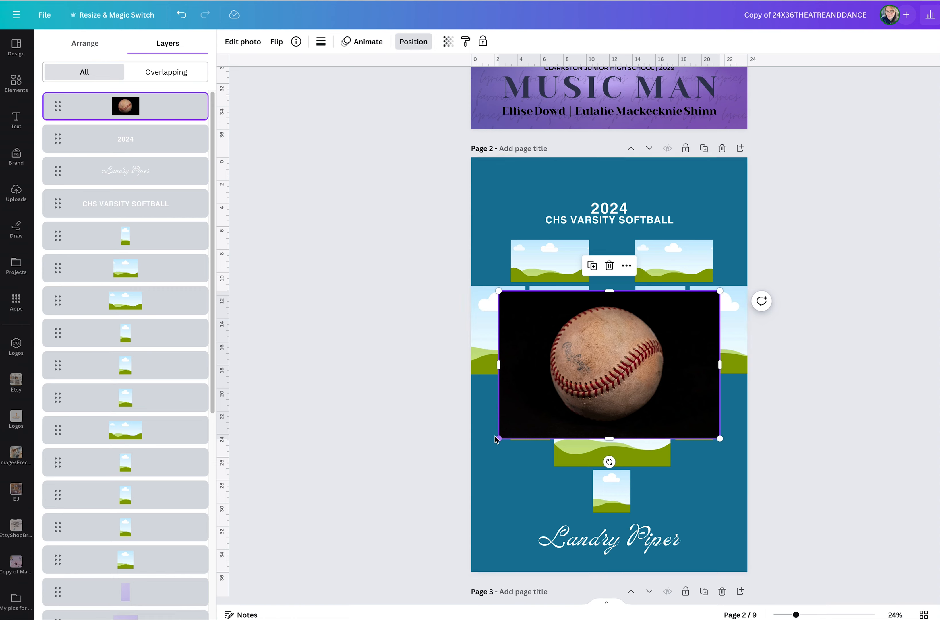
left_click_drag(499, 441, 418, 602)
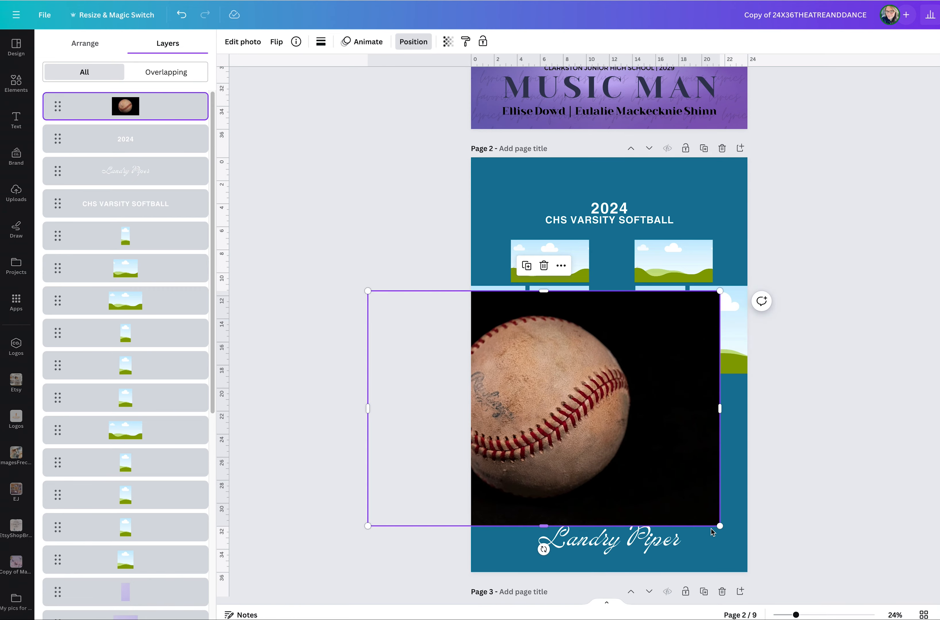
left_click_drag(721, 526, 823, 594)
left_click_drag(817, 292, 939, 104)
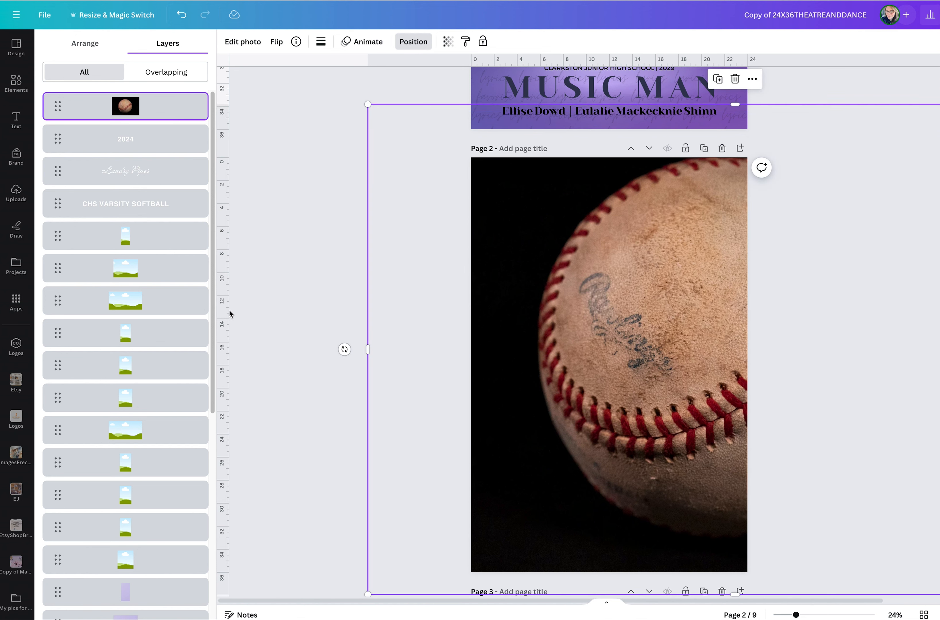
Send the detached baseball photo behind all other elements on page 2 and set its transparency to 31.
key("ctrl+alt+bracketleft")
left_click(448, 41)
left_click(381, 82)
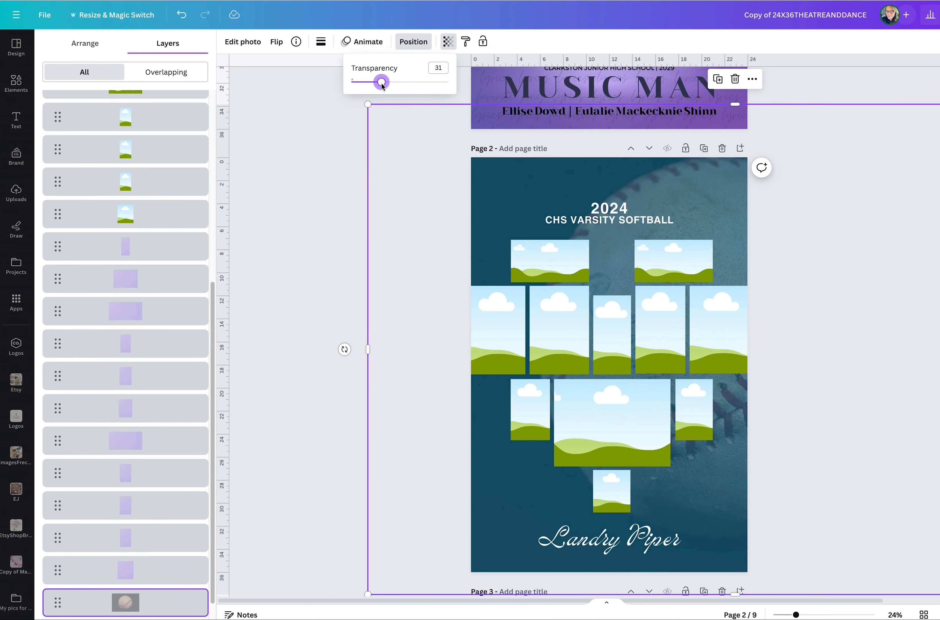
Delete the detached baseball photo, and undo the changes back to the original attached background image on page 2.
scroll(156, 514, "down", 1)
key("Delete")
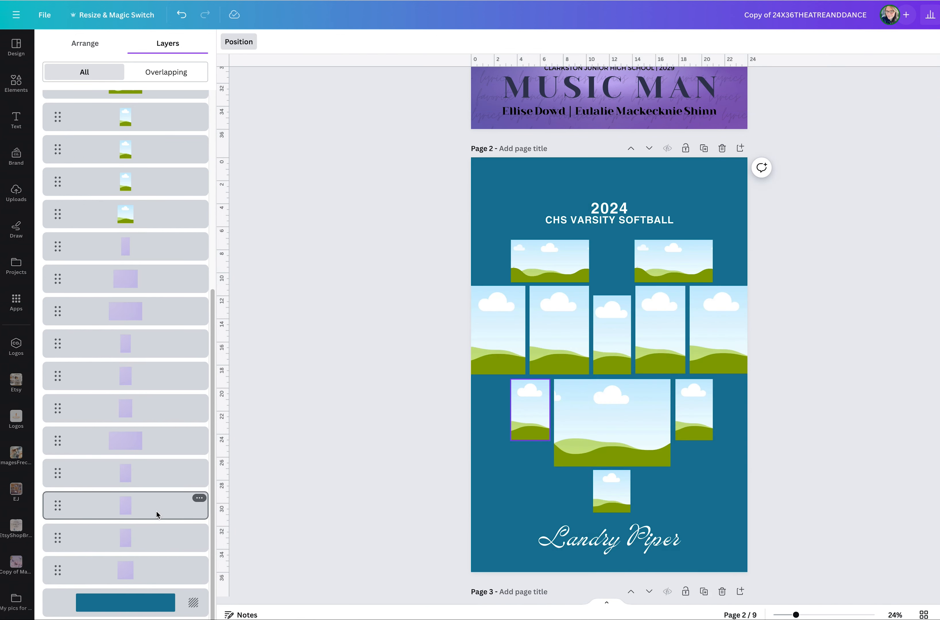
key("ctrl+z")
key("ctrl+z")
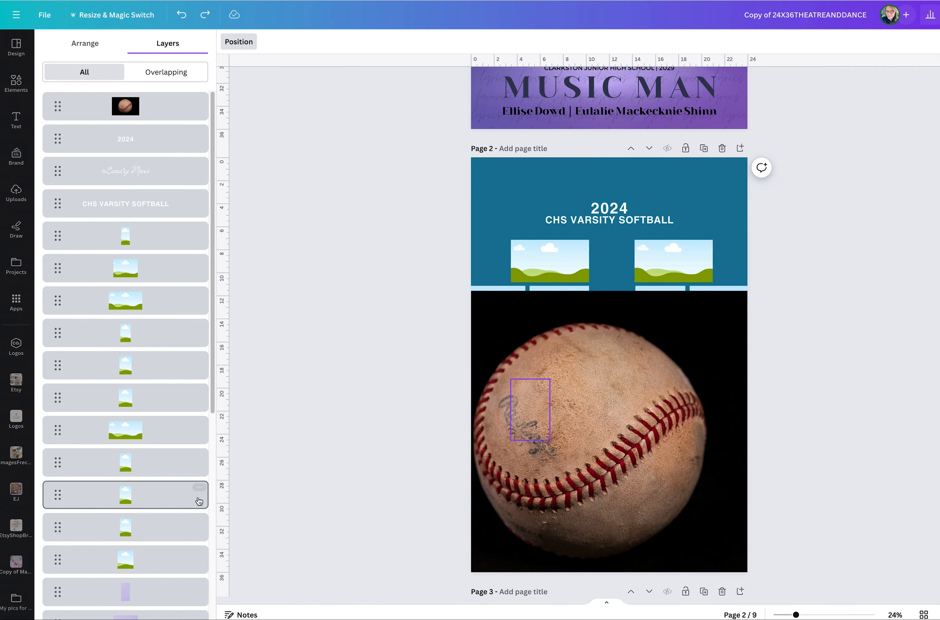
key("ctrl+z")
key("ctrl+z")
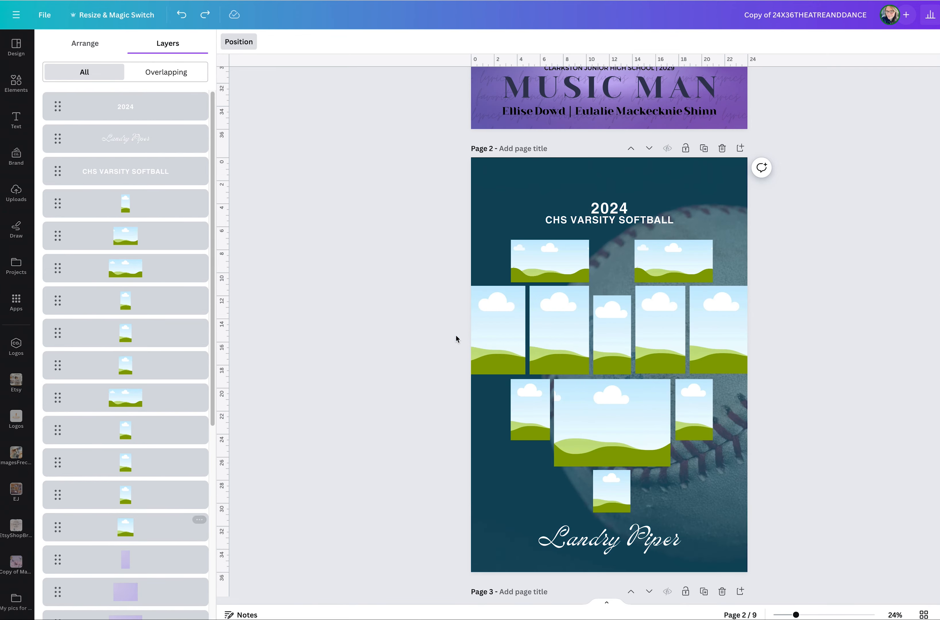
Select the page 3 background, examine its place in the layer stack and compare it with the page 2 background.
scroll(517, 412, "down", 10)
left_click(502, 230)
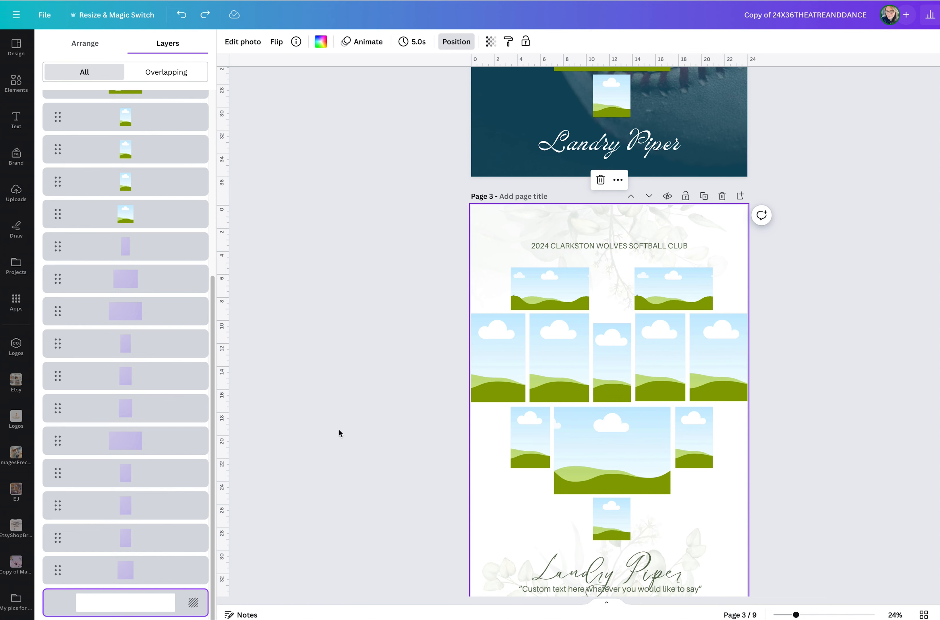
scroll(514, 403, "down", 1)
scroll(514, 405, "down", 2)
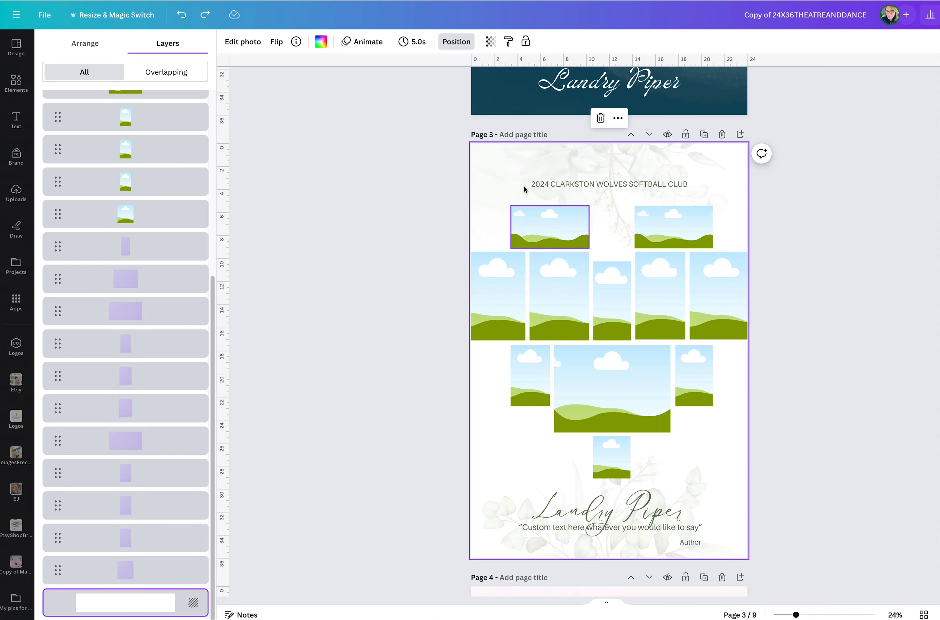
scroll(549, 198, "up", 1)
scroll(549, 198, "up", 10)
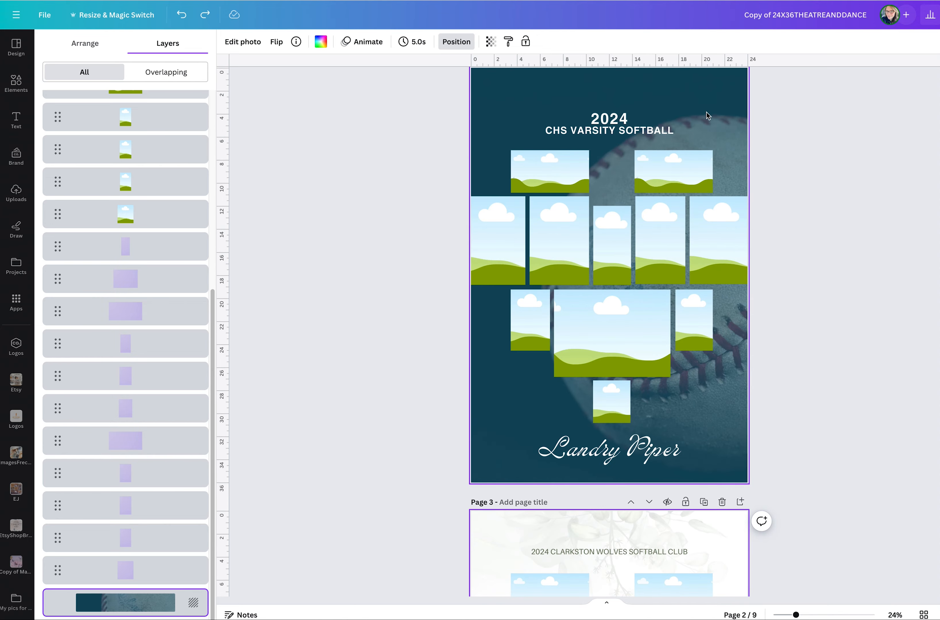
scroll(700, 402, "down", 20)
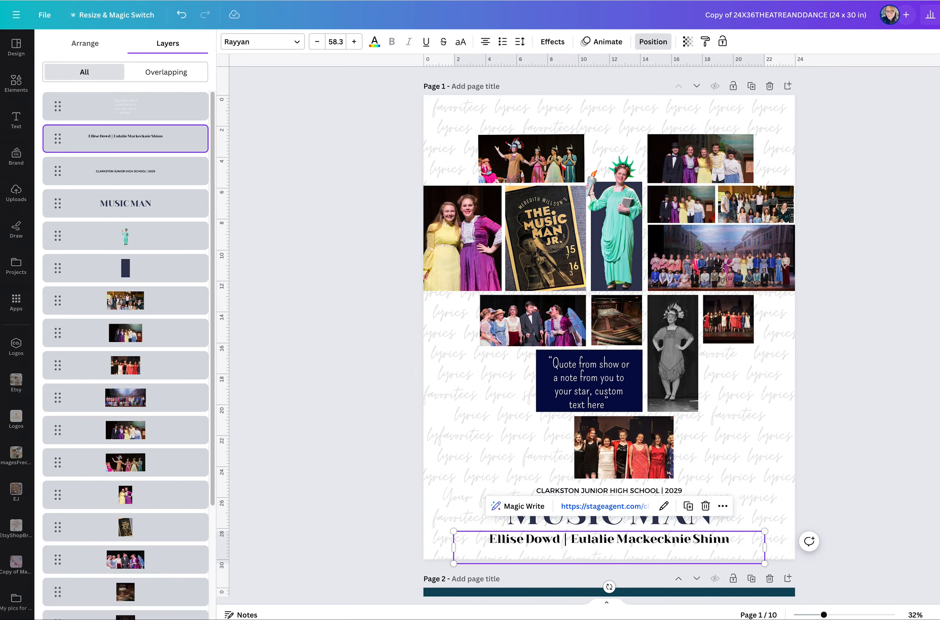
Go to page 4 of the 24 x 30 in design and shift the turquoise-costumed dancer cutout slightly within its pink frame.
scroll(532, 378, "down", 5)
scroll(532, 378, "down", 15)
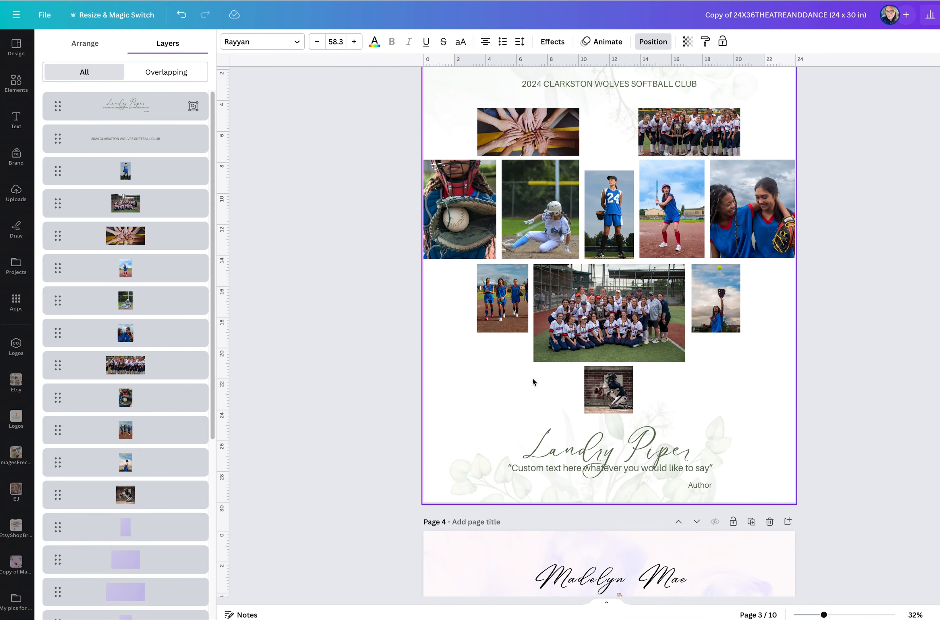
left_click(560, 401)
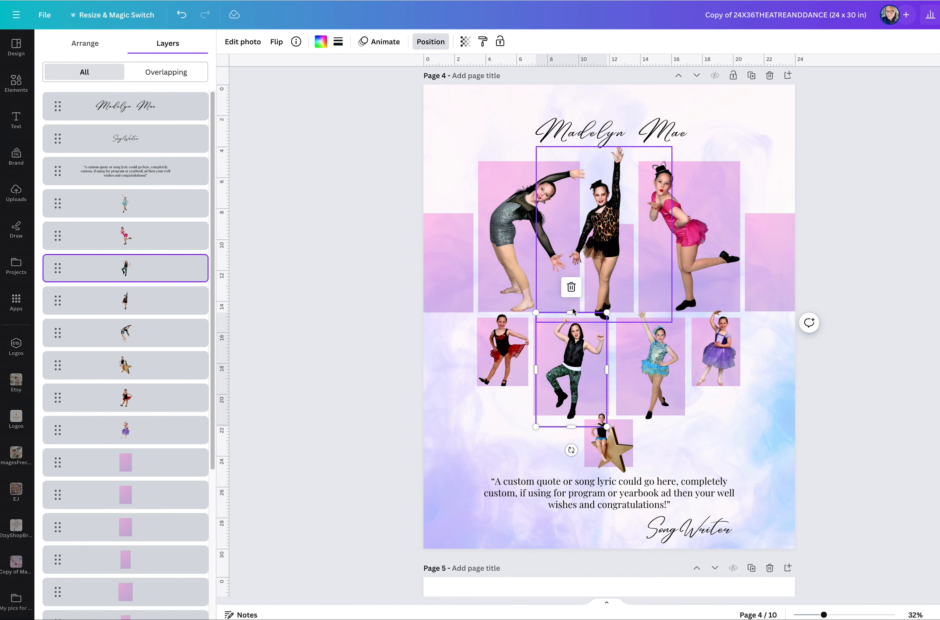
left_click(664, 362)
left_click_drag(664, 363, 663, 361)
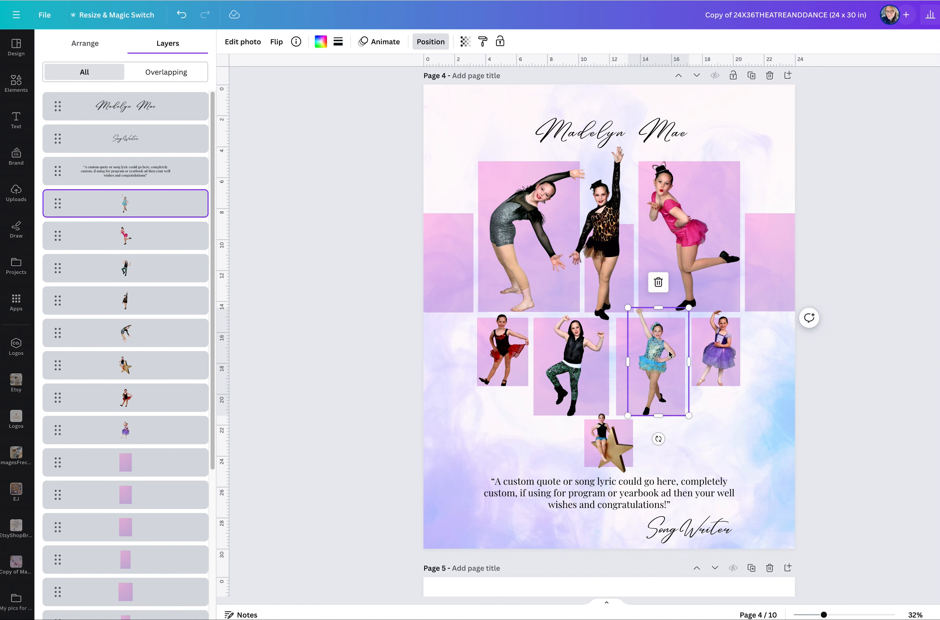
mouse_move(669, 355)
left_mouse_down()
mouse_move(671, 300)
mouse_move(662, 366)
mouse_move(650, 345)
mouse_move(663, 356)
left_mouse_up()
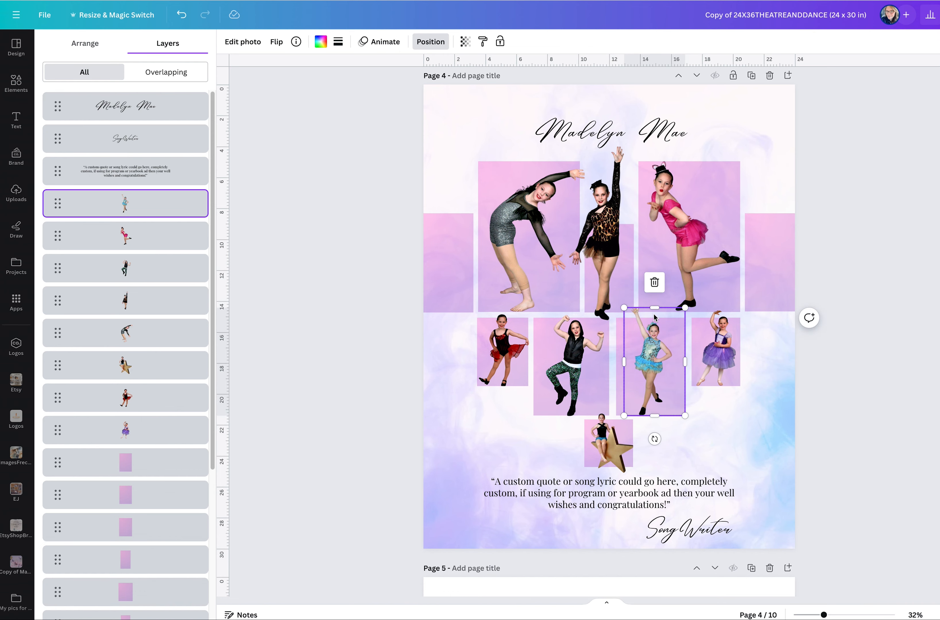
Adjust the image of the turquoise-costumed dancer in crop mode, apply it and deselect everything.
double_click(657, 366)
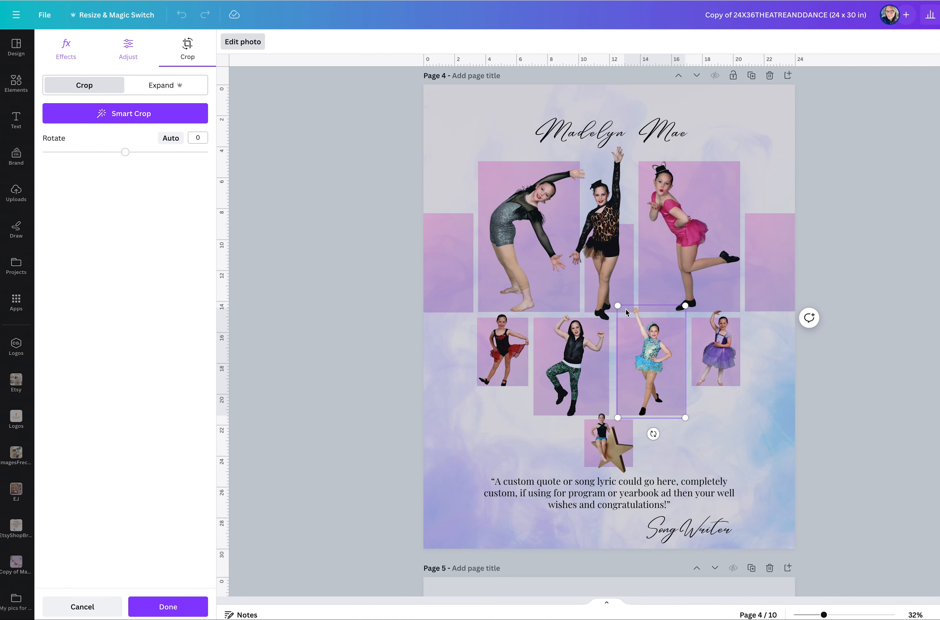
left_click_drag(618, 306, 631, 317)
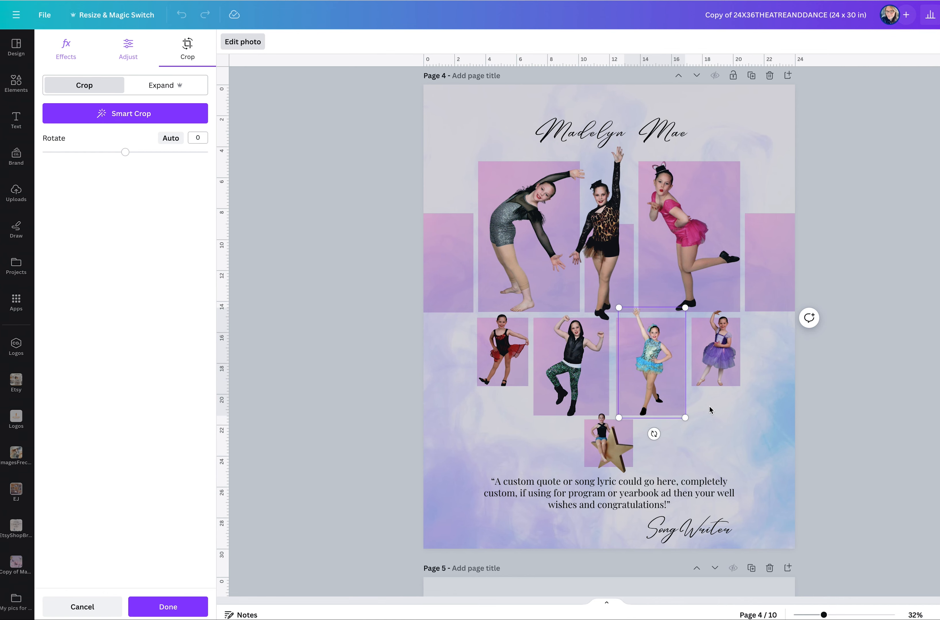
left_click(712, 411)
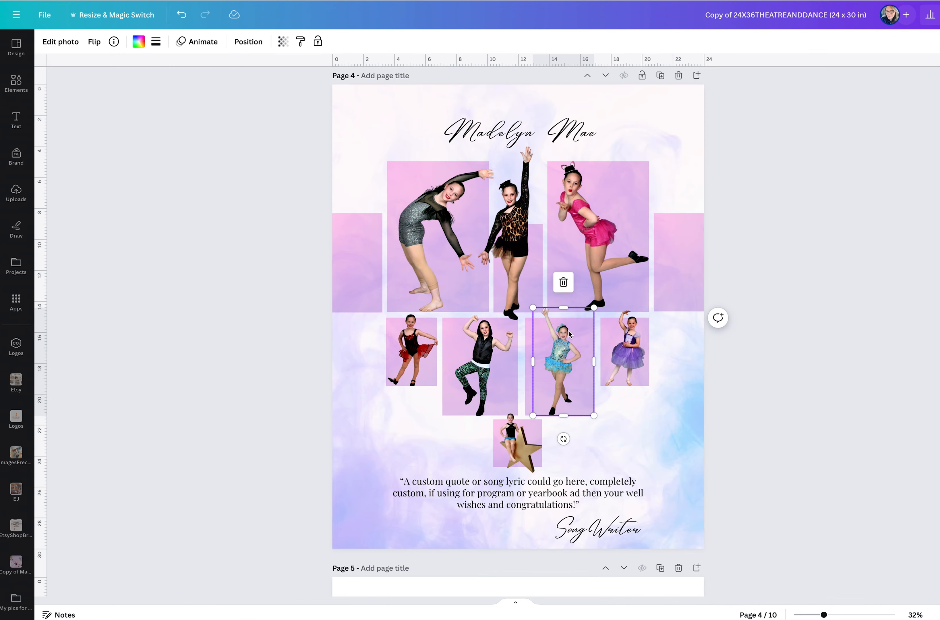
left_click(631, 348)
left_click(849, 335)
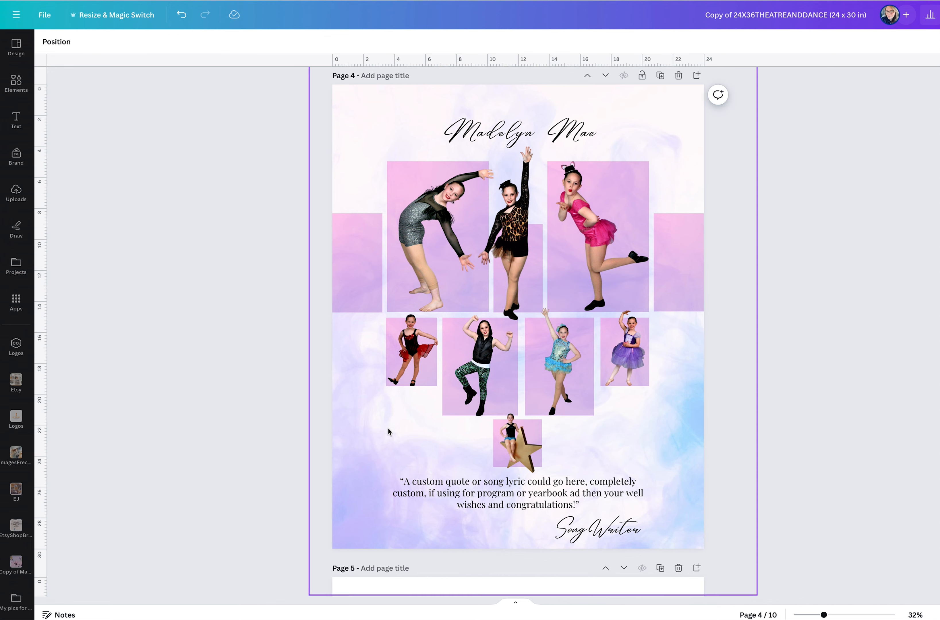
Delete the blank page 5 and select the cheerleader group photo on the Warsaw Firecrackers page.
scroll(505, 424, "down", 8)
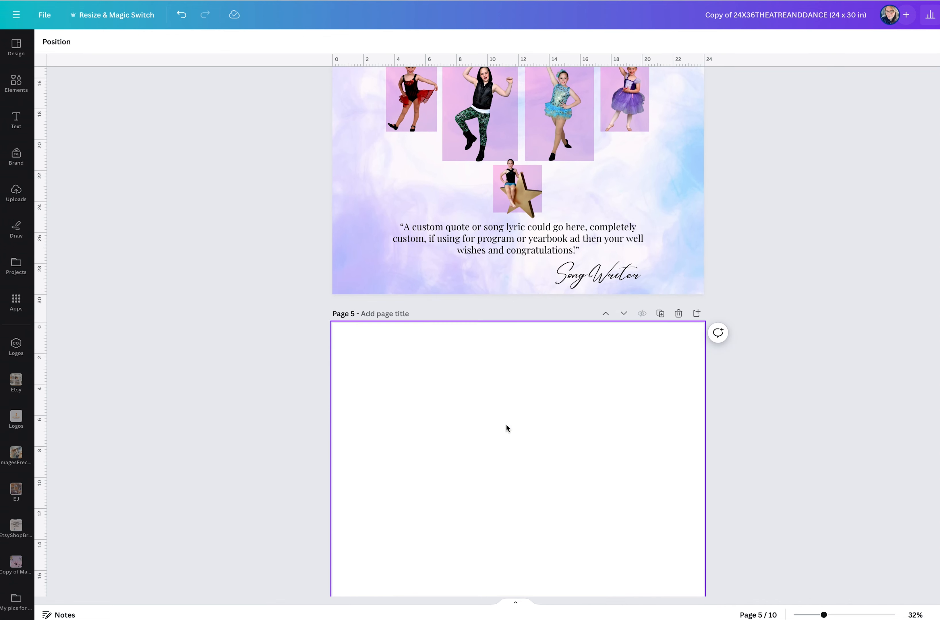
left_click(679, 219)
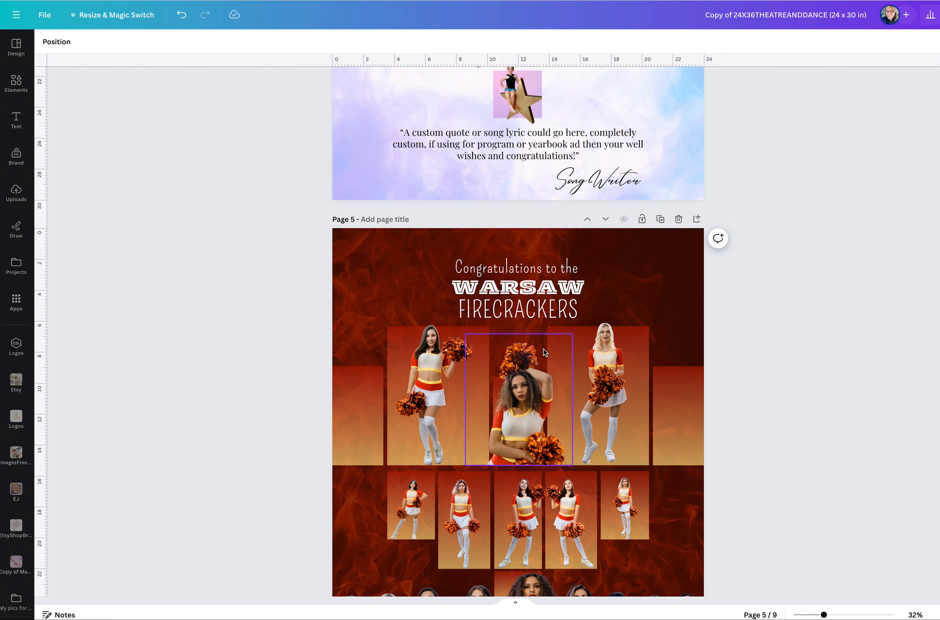
scroll(543, 349, "down", 3)
scroll(544, 349, "down", 2)
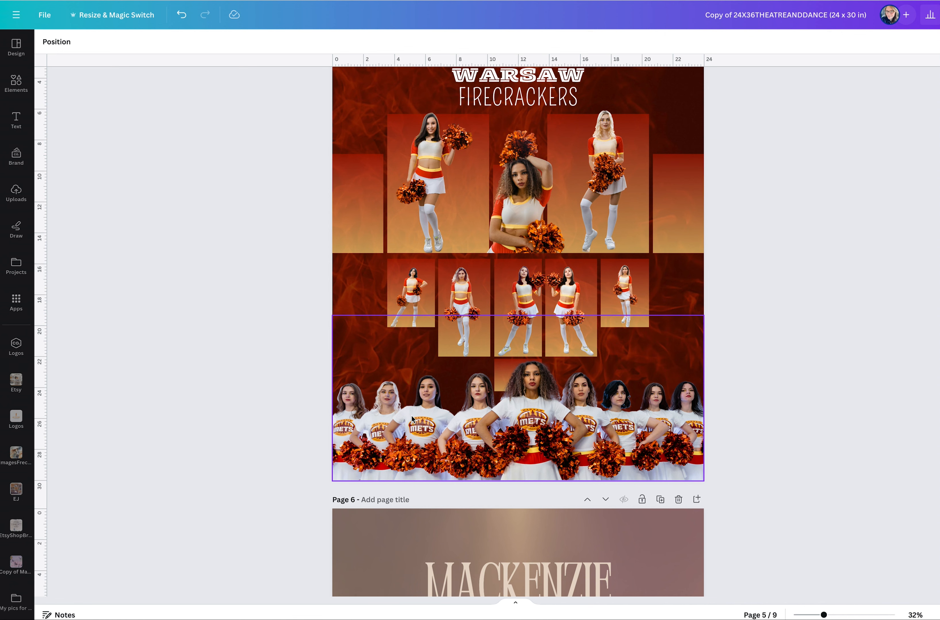
left_click(441, 414)
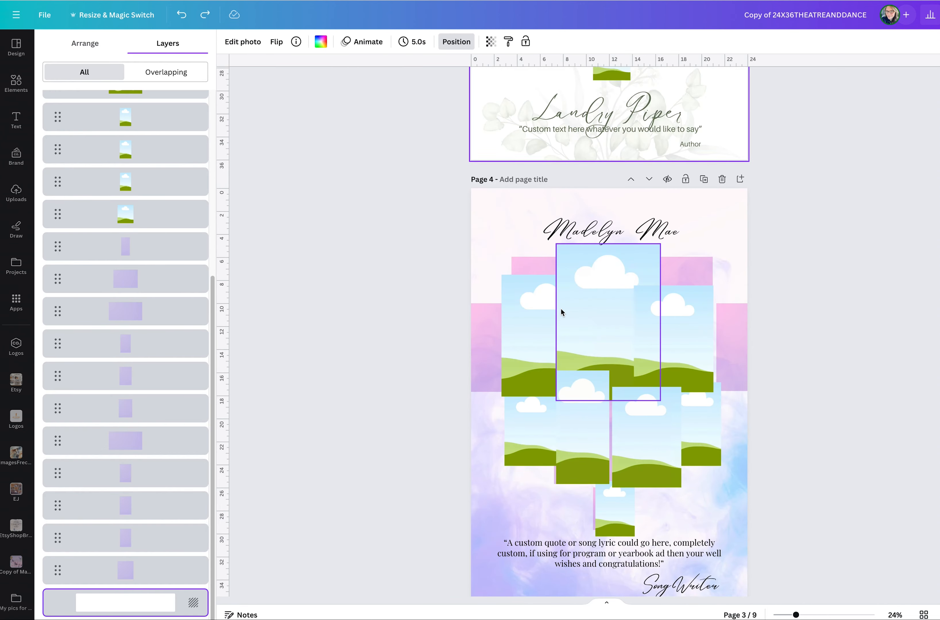
Check the fonts of the "WARSAW" title and the "Congratulations to the" line on page 5 of the 24X36THEATREANDDANCE copy.
scroll(561, 309, "down", 5)
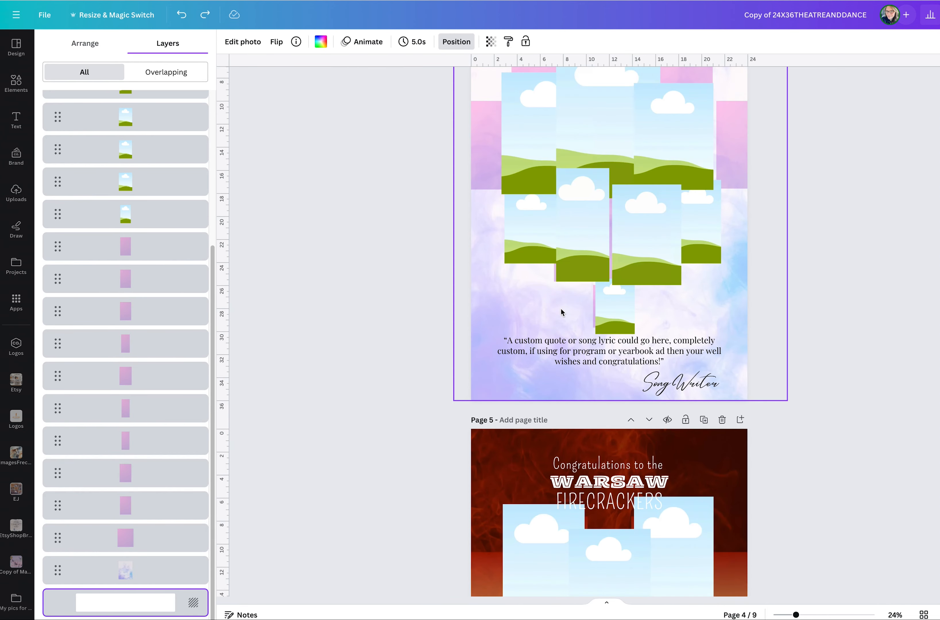
scroll(561, 308, "down", 3)
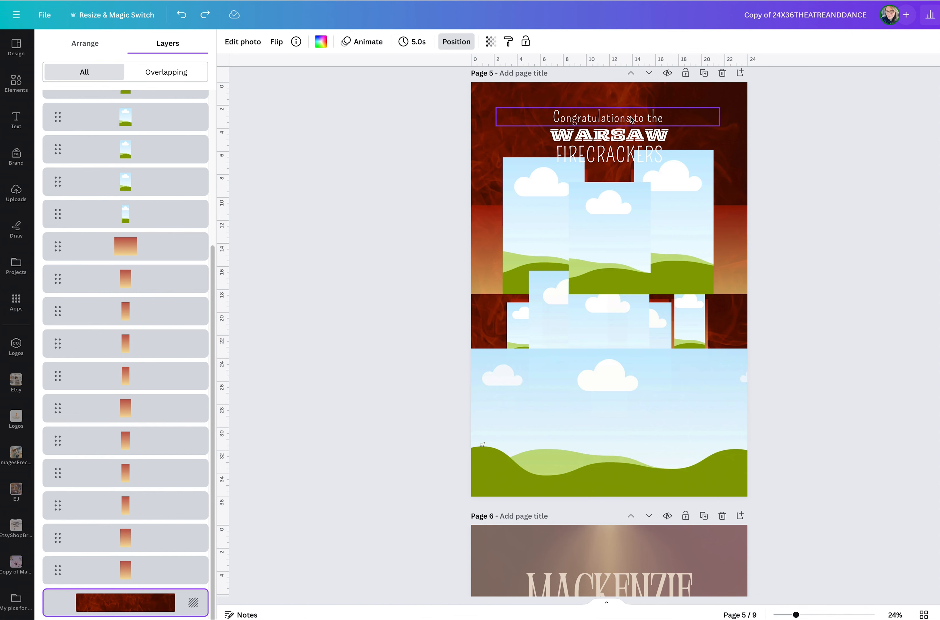
left_click(623, 134)
double_click(623, 135)
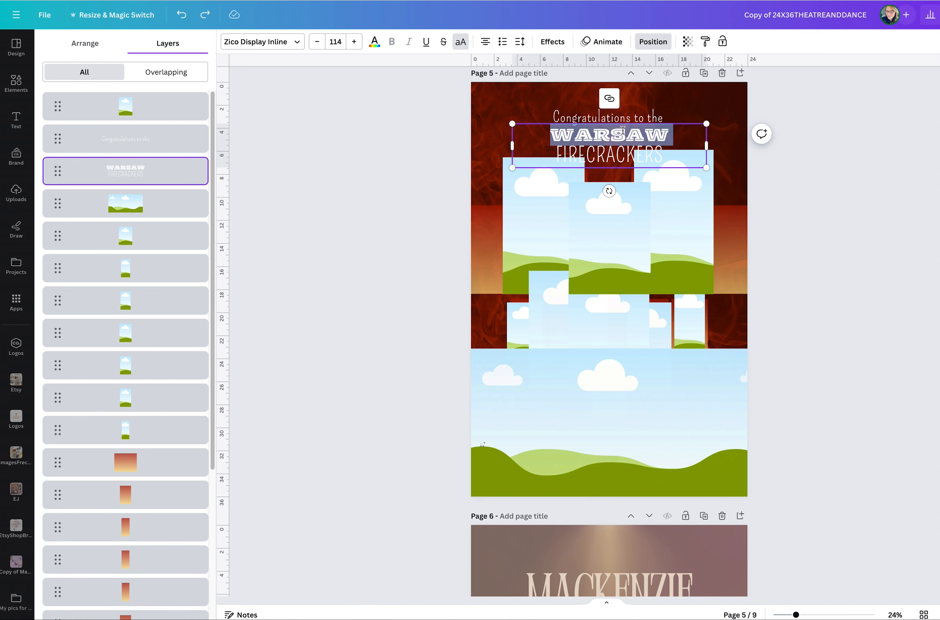
left_click(556, 114)
double_click(556, 114)
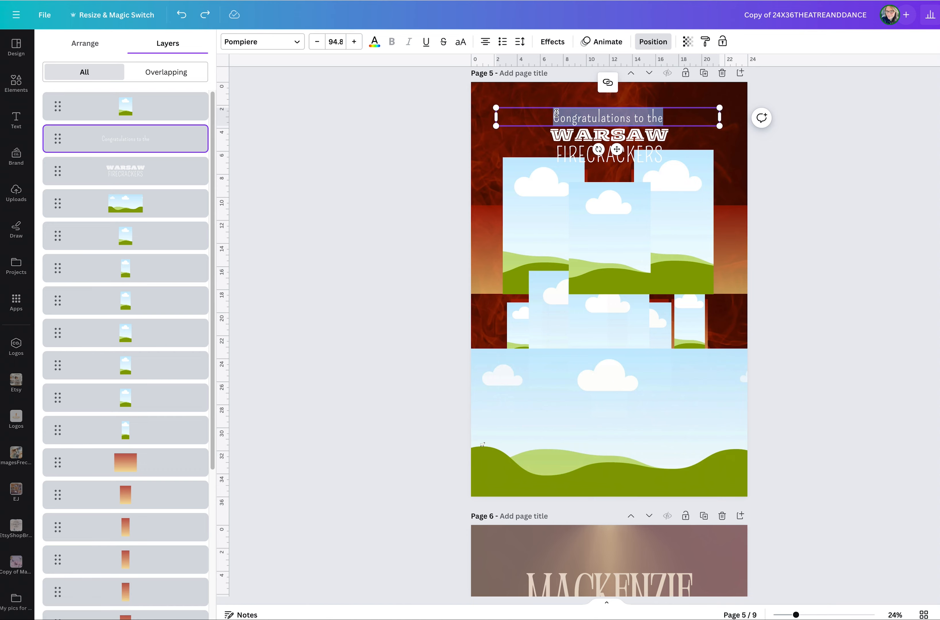
left_click(290, 41)
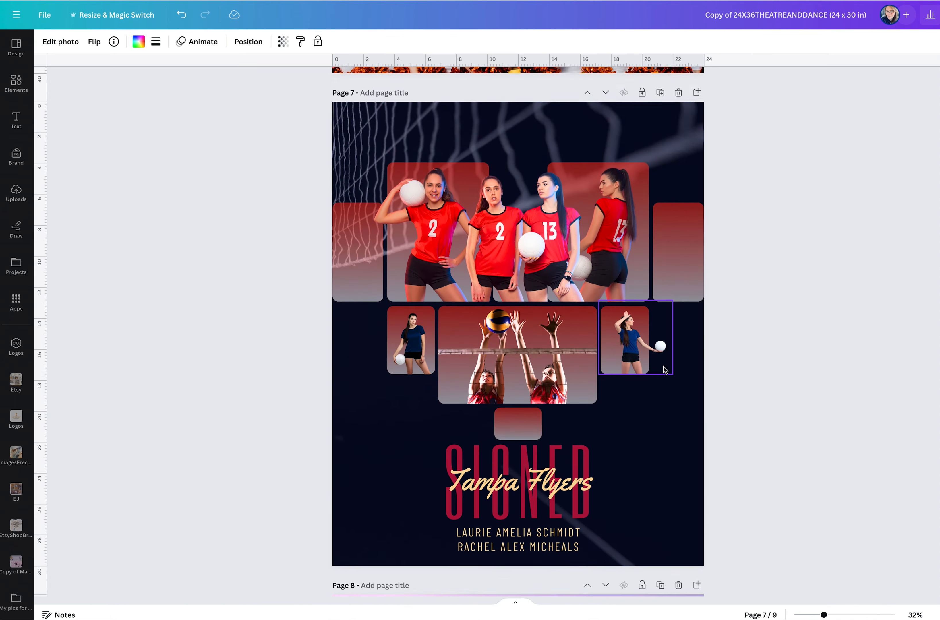
Examine the volleyball collage on page 7 of the 24 x 30 in design and select its "SIGNED" text.
scroll(664, 370, "down", 3)
scroll(663, 369, "up", 3)
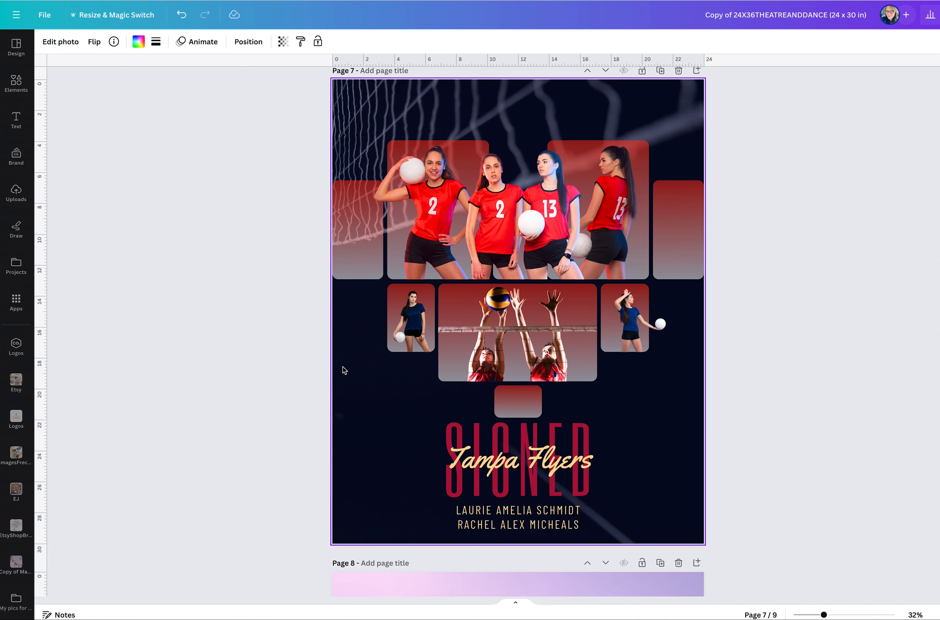
scroll(343, 371, "down", 3)
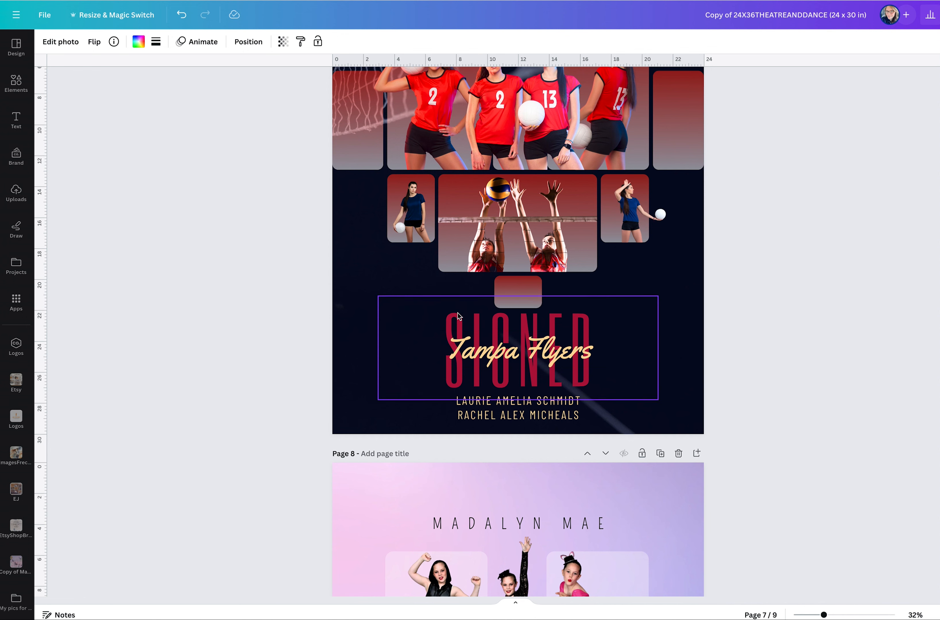
left_click(458, 316)
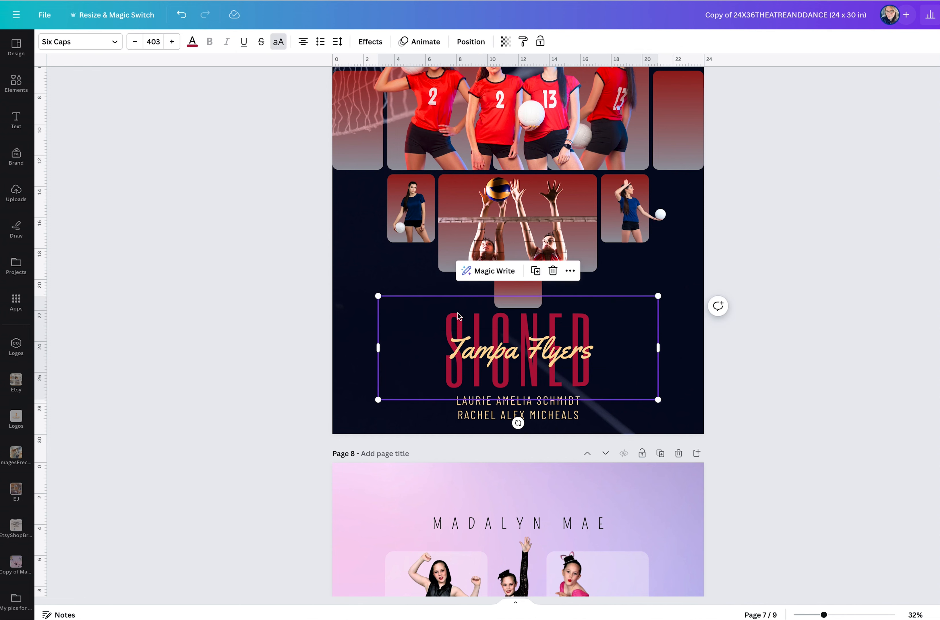
Add a new text box at the bottom of the volleyball page, set its font size to 100 and deselect it.
left_click(16, 121)
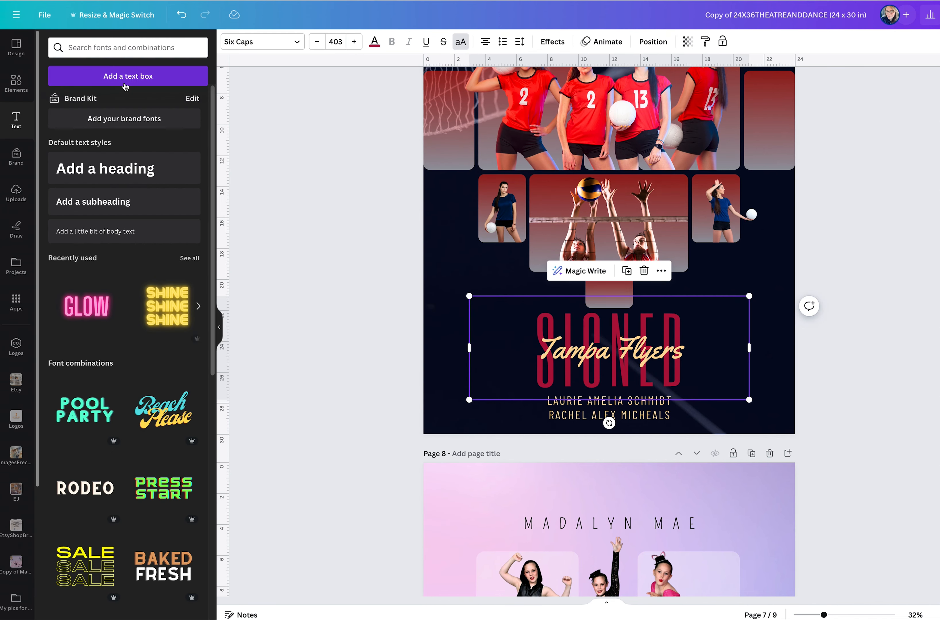
left_click(125, 86)
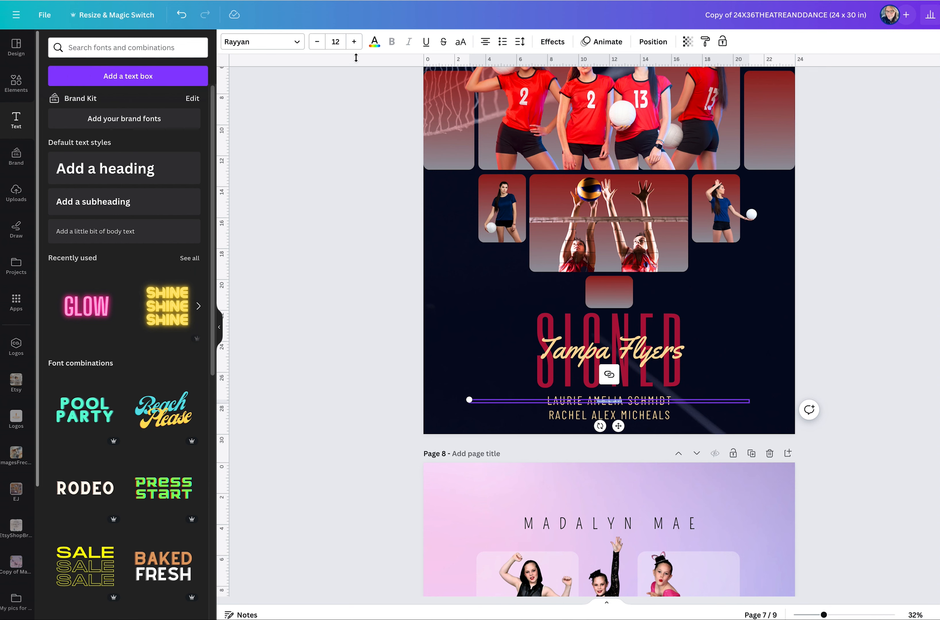
left_click(335, 40)
left_click(335, 40)
type("100")
key("Return")
left_click(737, 376)
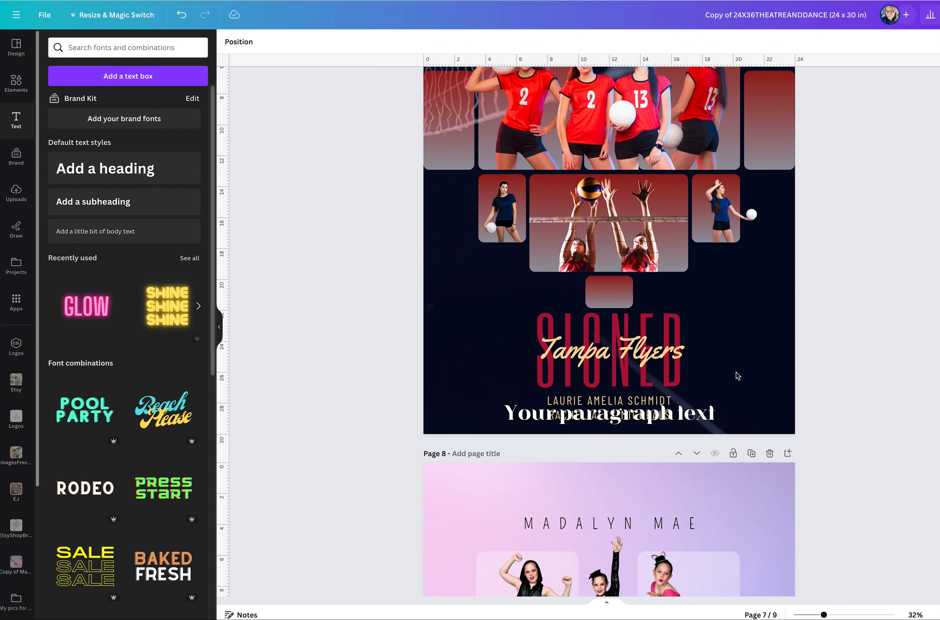
Move the new text box above the "SIGNED" text and try the Lavonia Classy and Perandory Condensed fonts on it.
left_click_drag(672, 416, 673, 290)
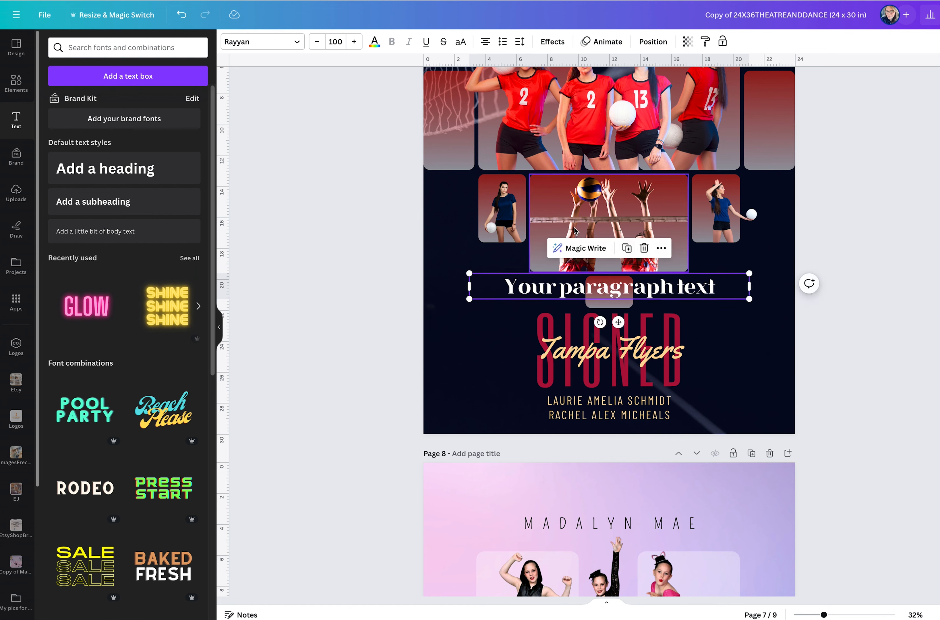
double_click(506, 283)
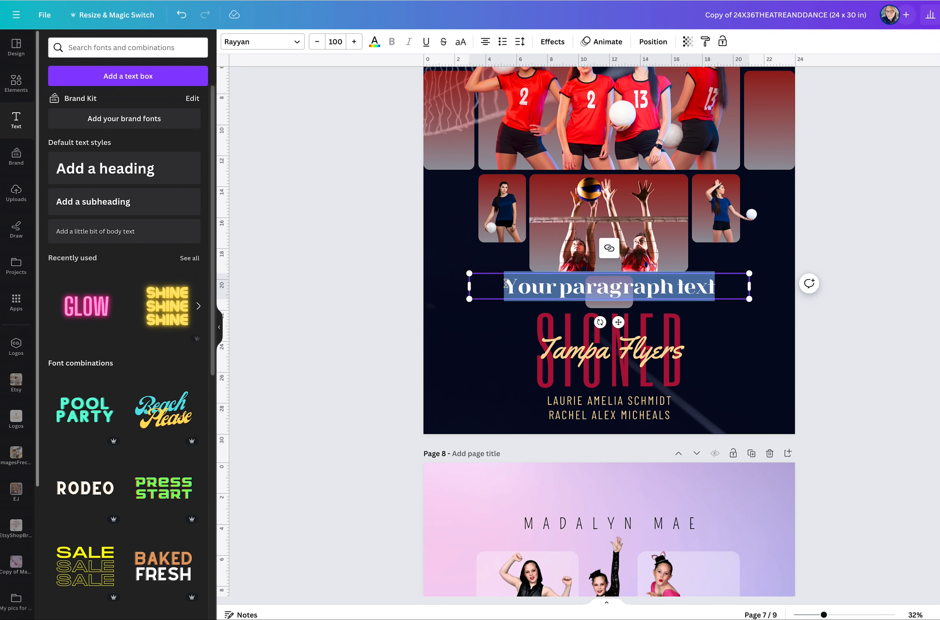
left_click(251, 41)
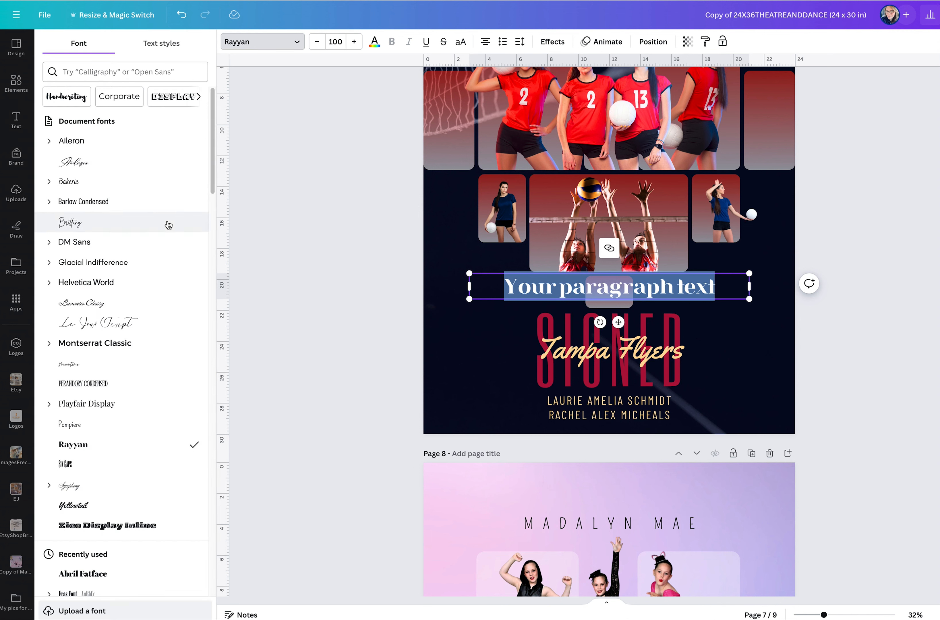
left_click(142, 311)
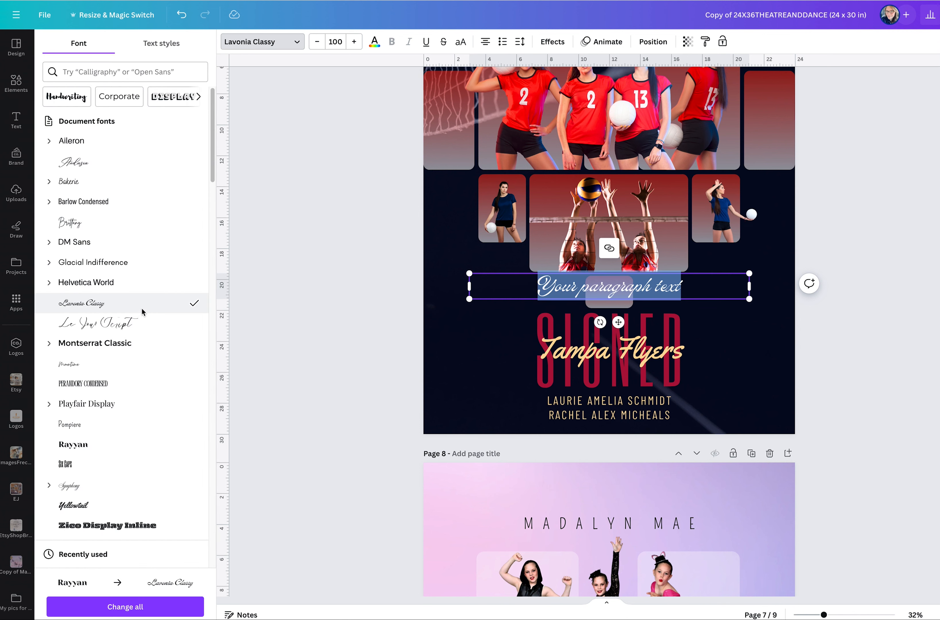
left_click(111, 386)
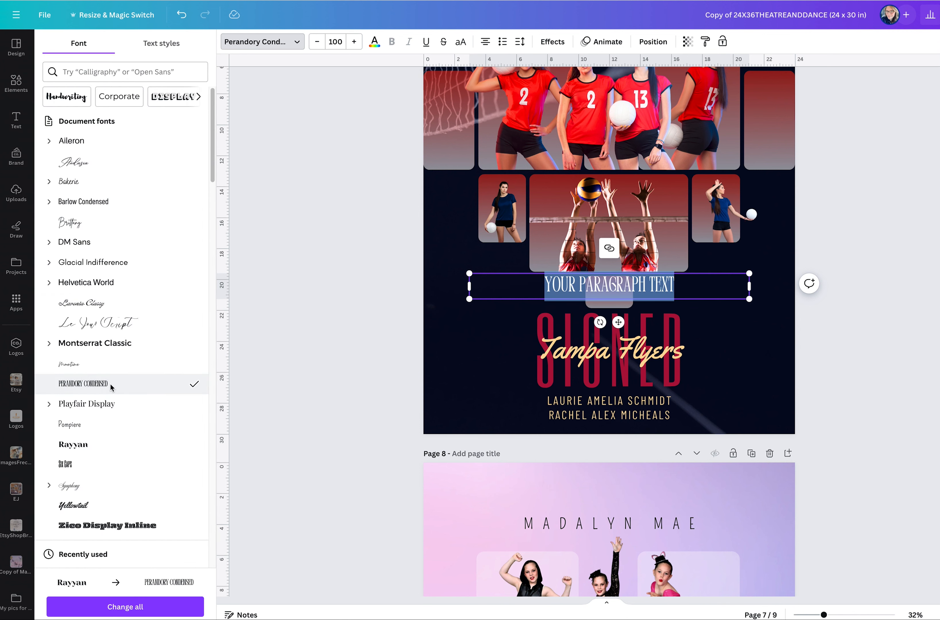
left_click(723, 295)
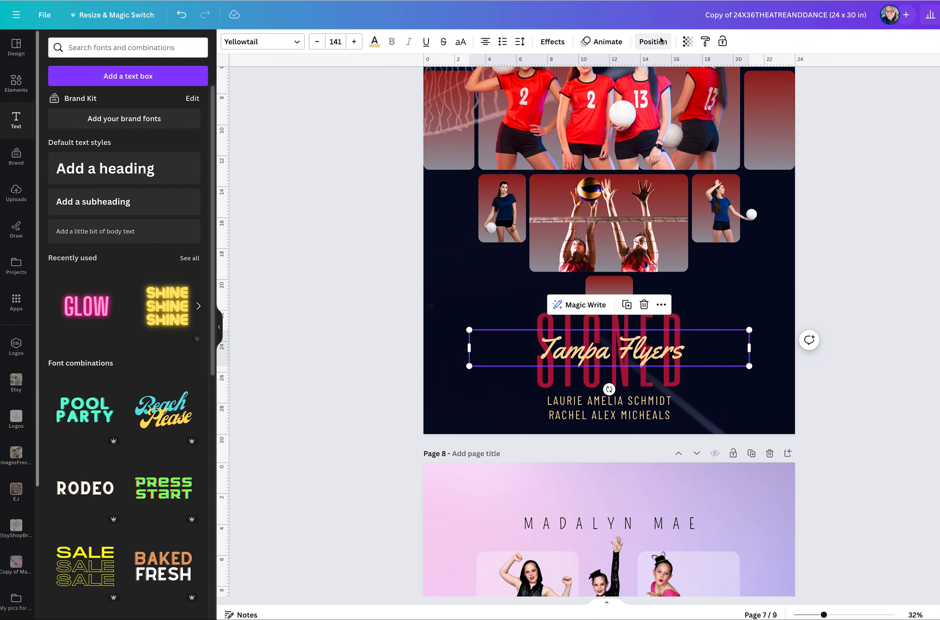
View the layer and arrangement options for the "Tampa Flyers" text, try left alignment on it, and undo that.
left_click(654, 42)
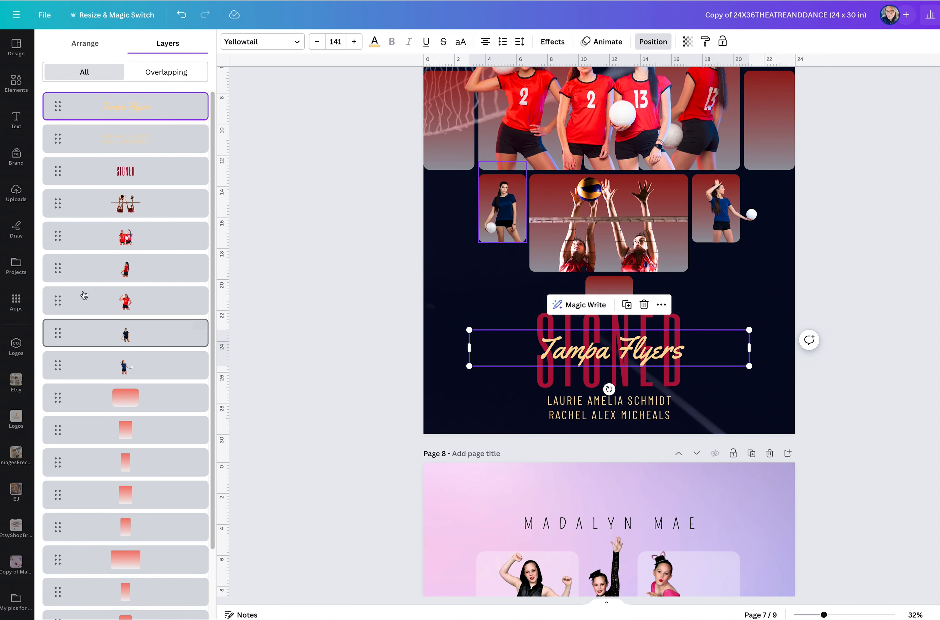
left_click(85, 43)
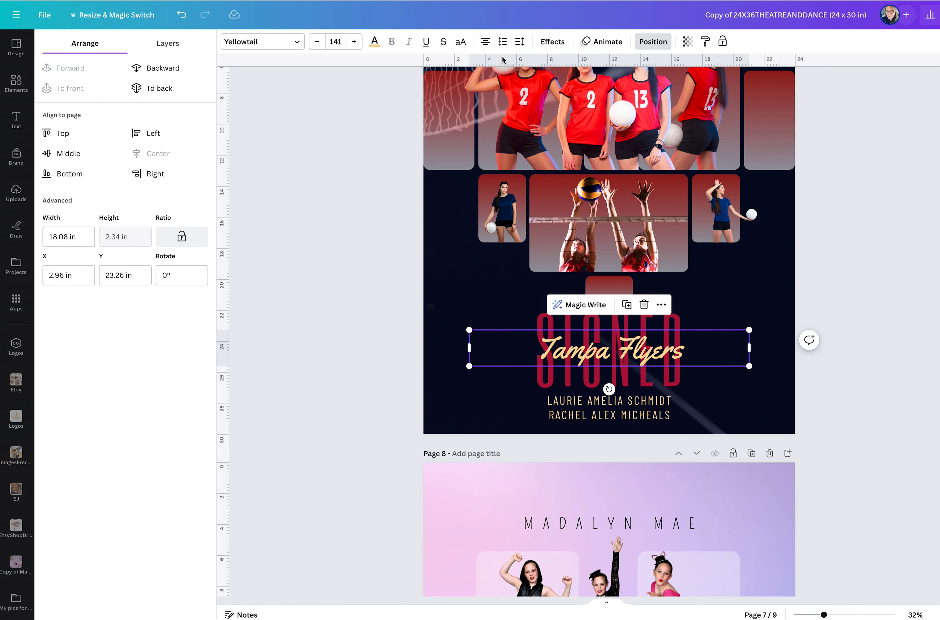
left_click(486, 42)
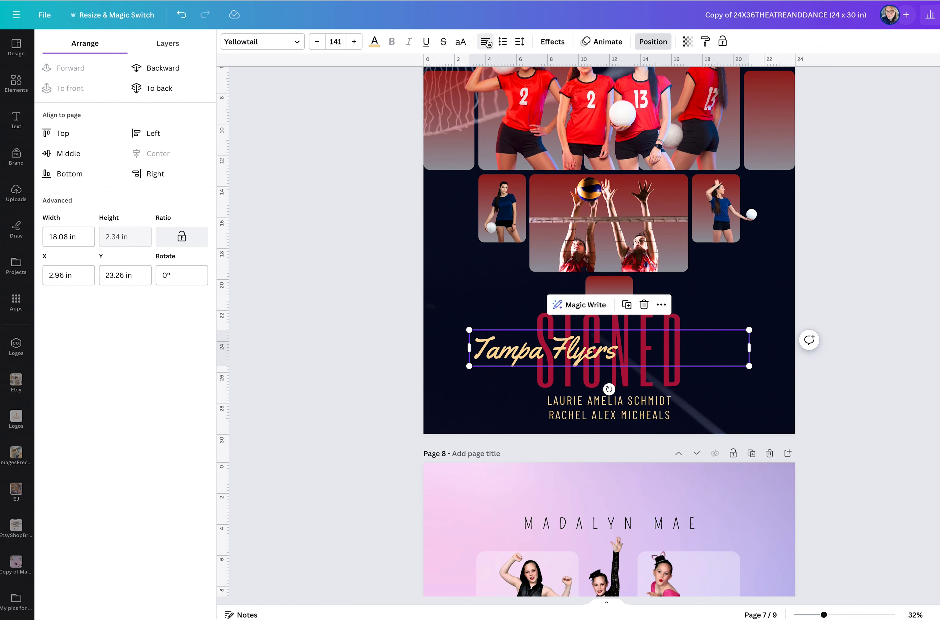
left_click(311, 274)
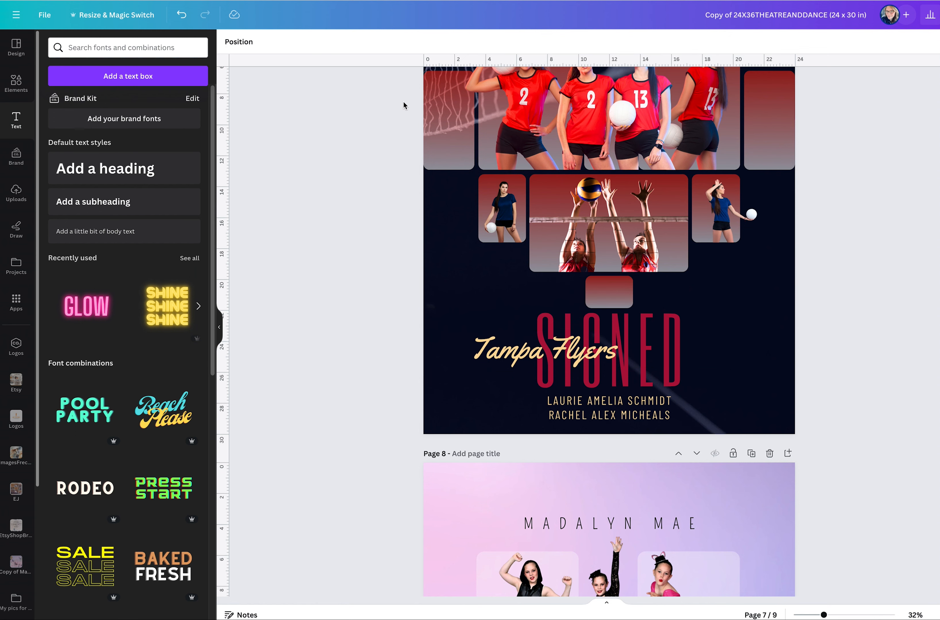
key("ctrl+z")
left_click(337, 185)
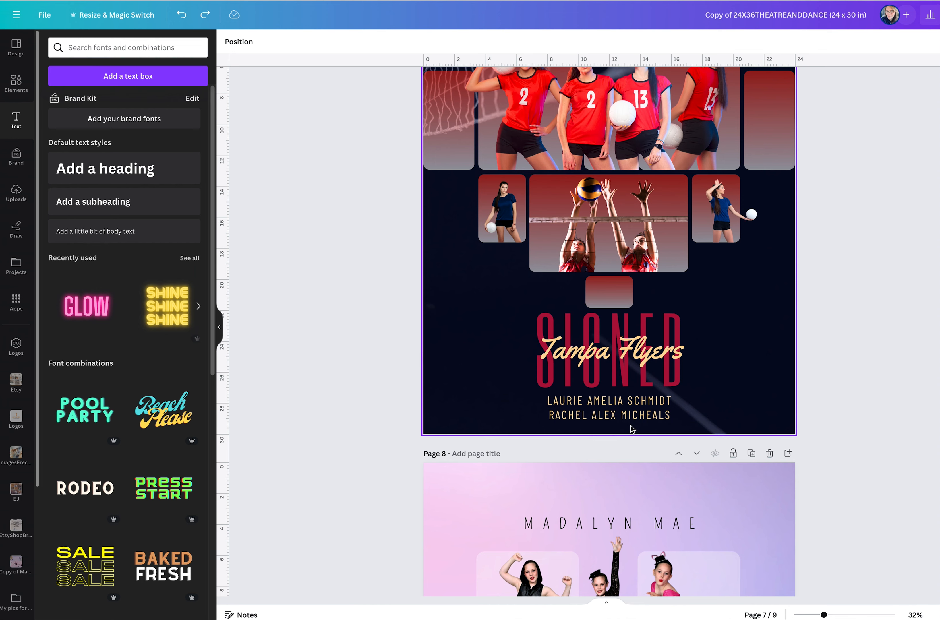
Delete the pink and blue gradient background layer from page 8 and undo the deletion.
scroll(585, 439, "down", 10)
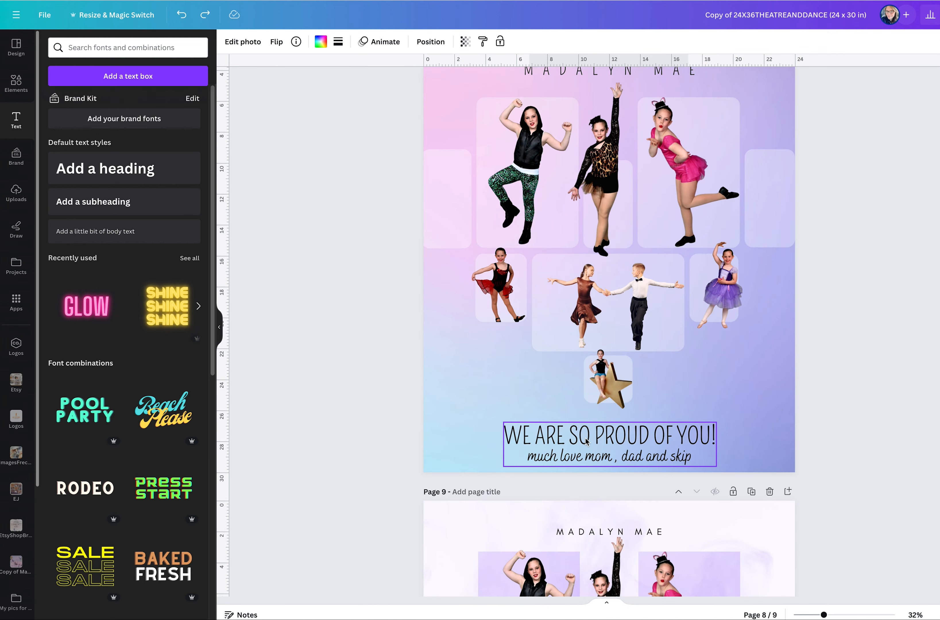
scroll(586, 442, "up", 3)
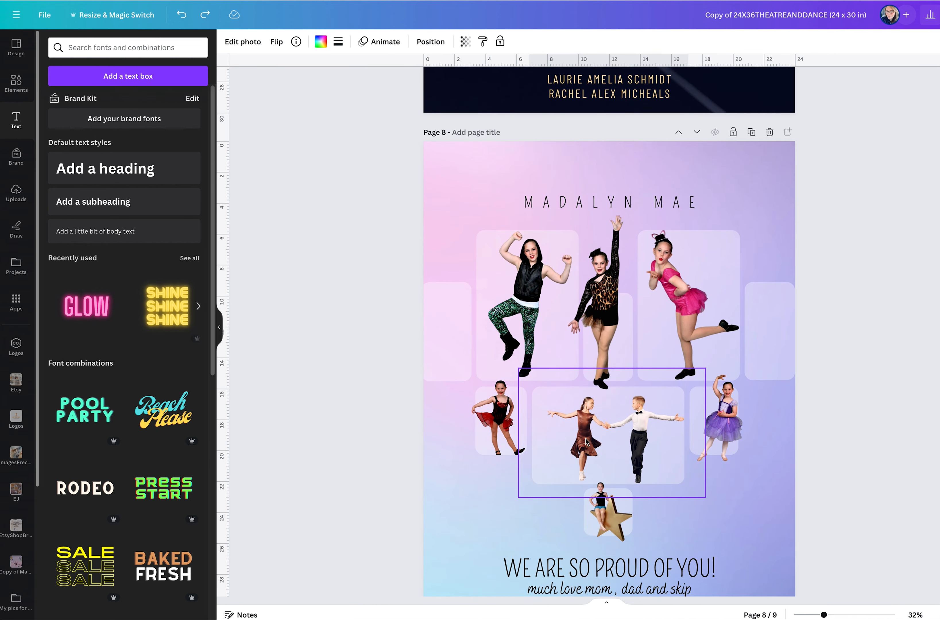
left_click(449, 152)
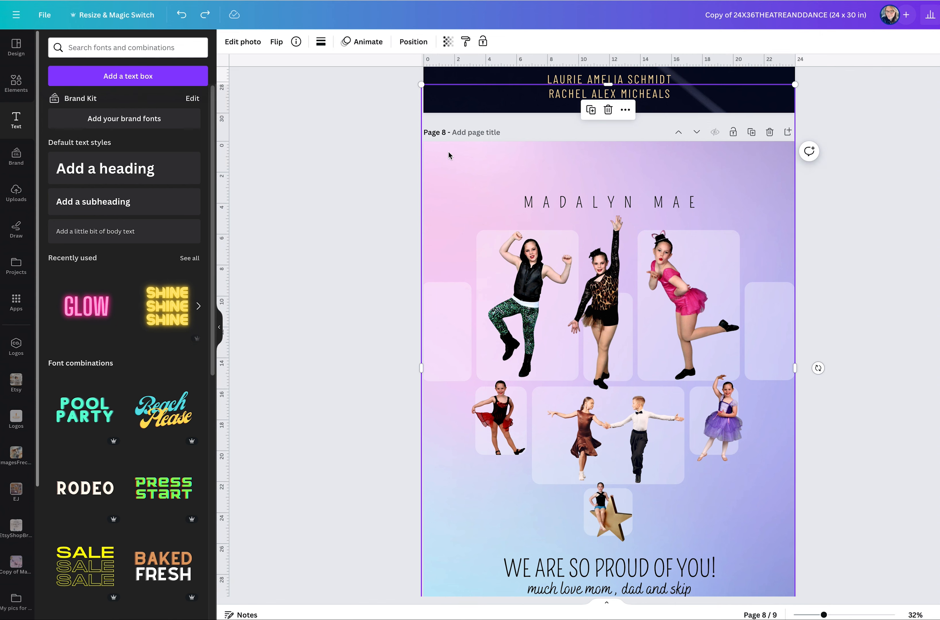
left_click(413, 41)
left_click(158, 42)
left_click(145, 572)
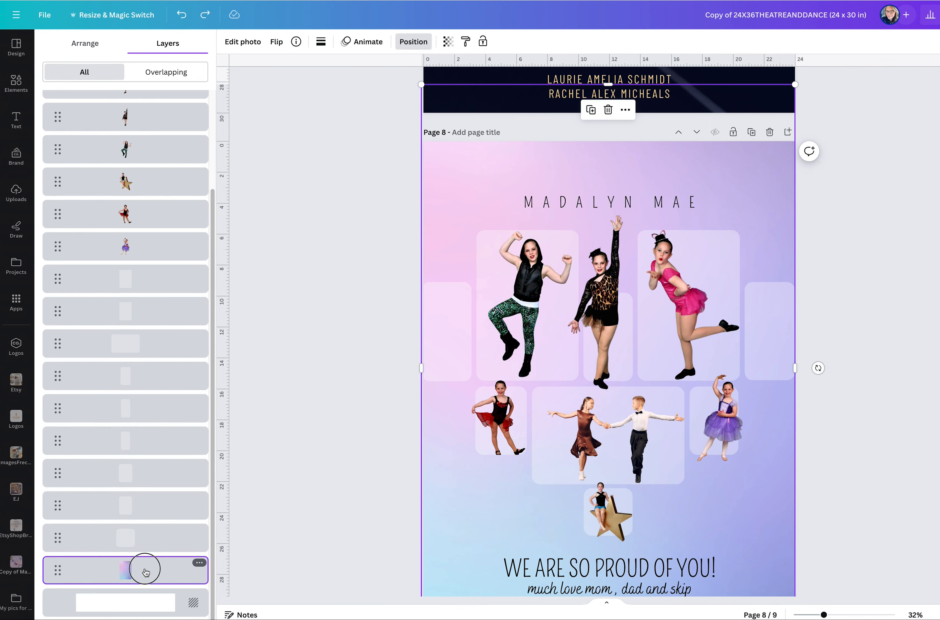
key("Delete")
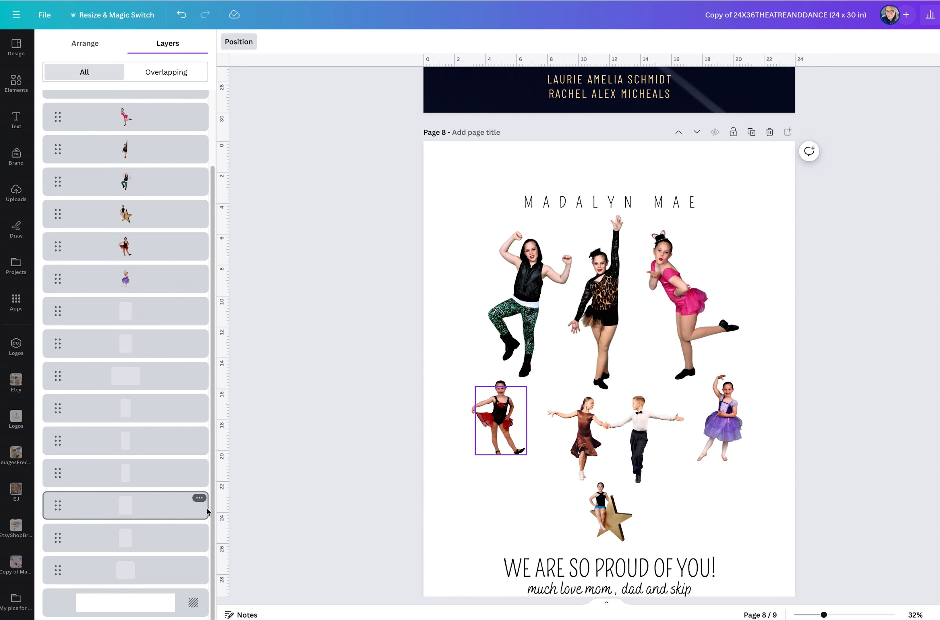
key("ctrl+z")
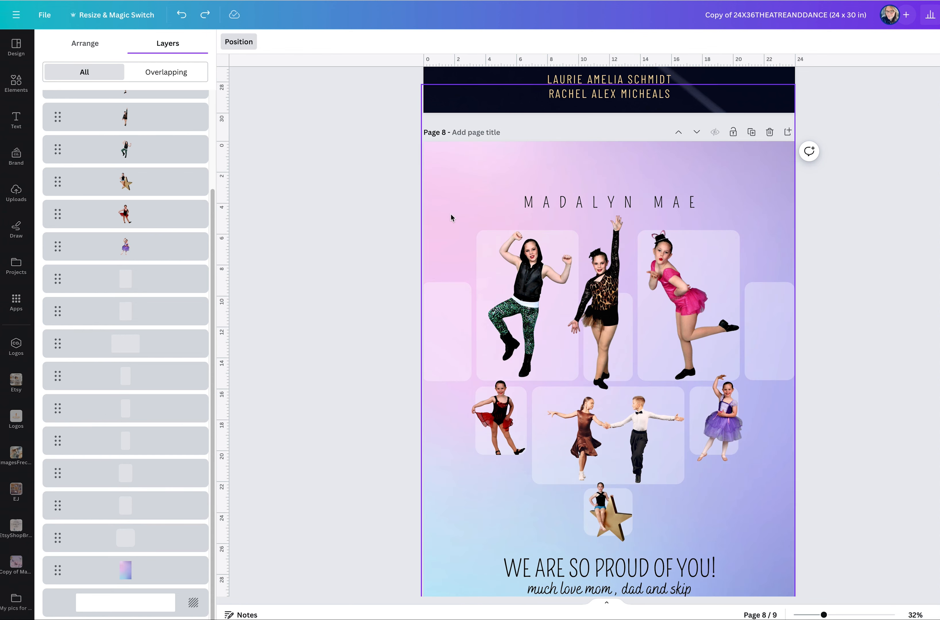
Select all nine photo frame shapes on page 8 and try a beige fill and a dark red-to-gold gradient on them.
left_click(457, 326)
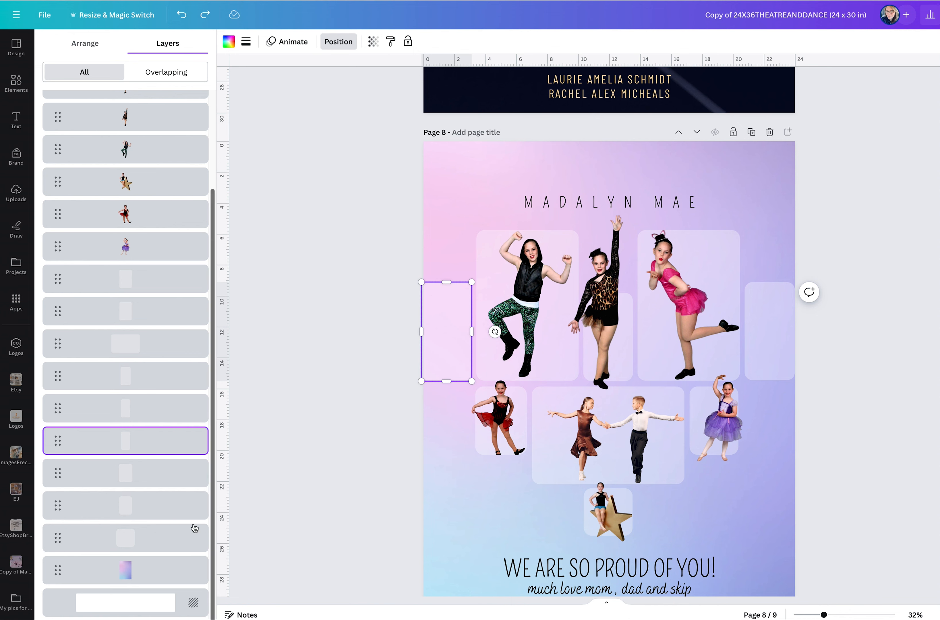
left_click(173, 536)
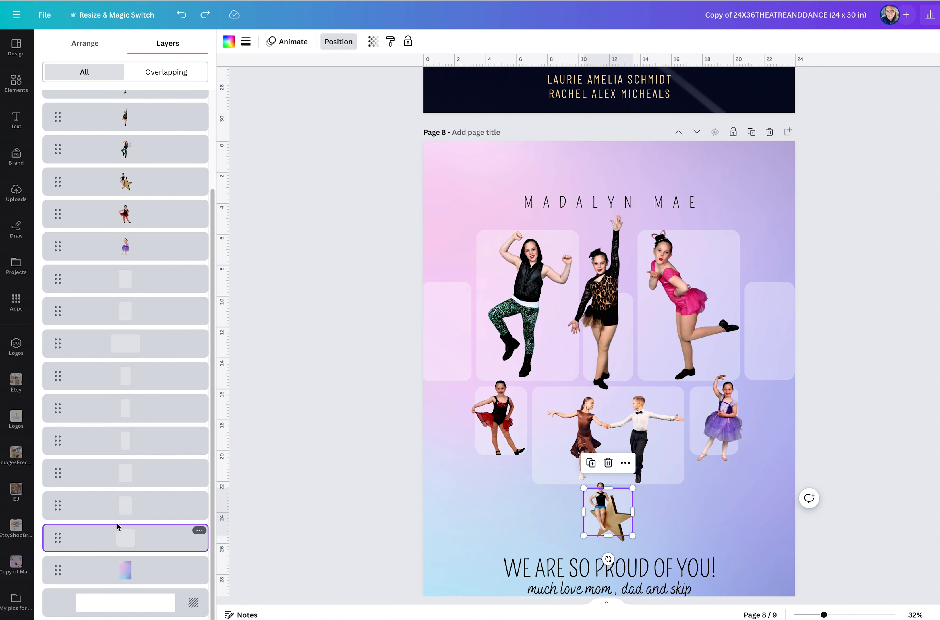
left_click(155, 295, "shift")
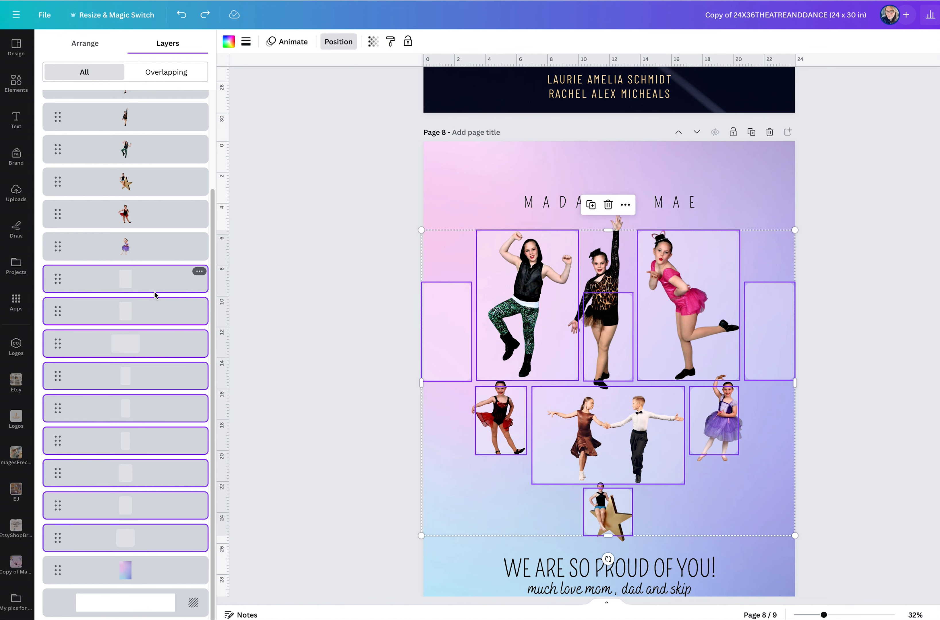
left_click(229, 45)
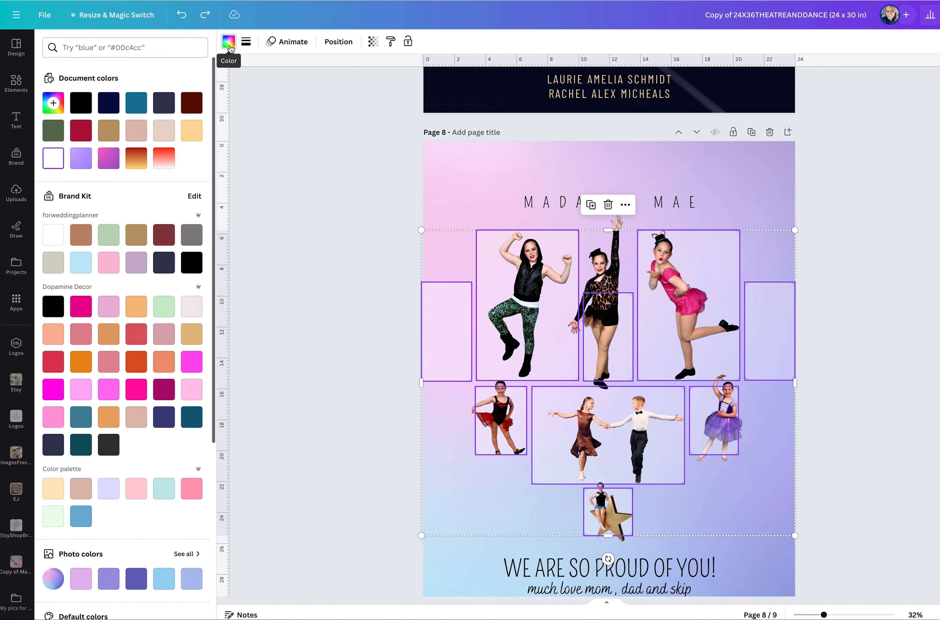
left_click(160, 136)
left_click(136, 158)
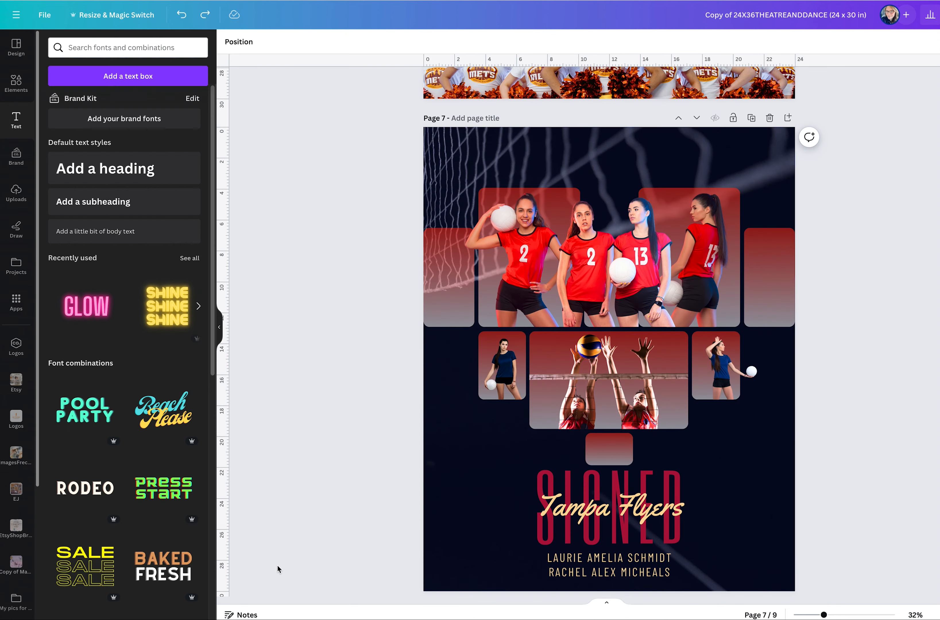
Examine the frame colors and backgrounds of the cheerleader, volleyball and dance collages on pages 5 to 9.
scroll(389, 483, "up", 3)
scroll(446, 423, "up", 10)
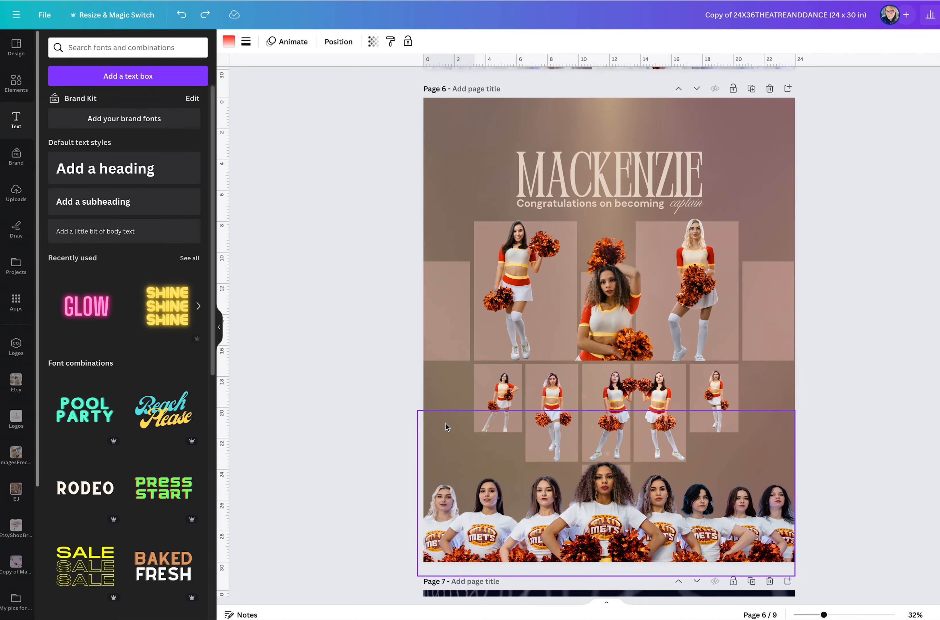
left_click(447, 421)
scroll(447, 419, "up", 5)
left_click(447, 418)
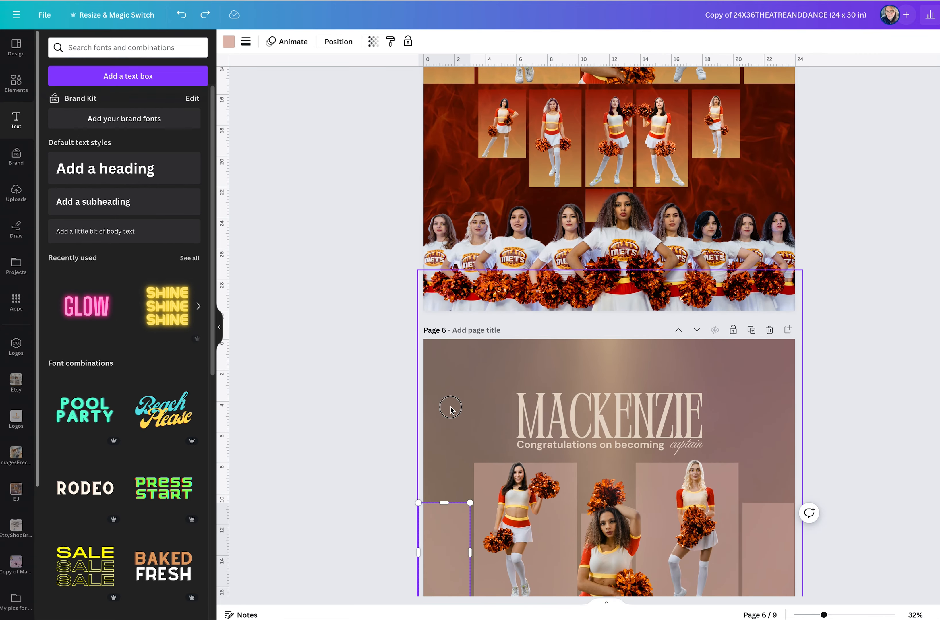
scroll(450, 406, "up", 15)
scroll(452, 401, "down", 9)
scroll(451, 404, "down", 5)
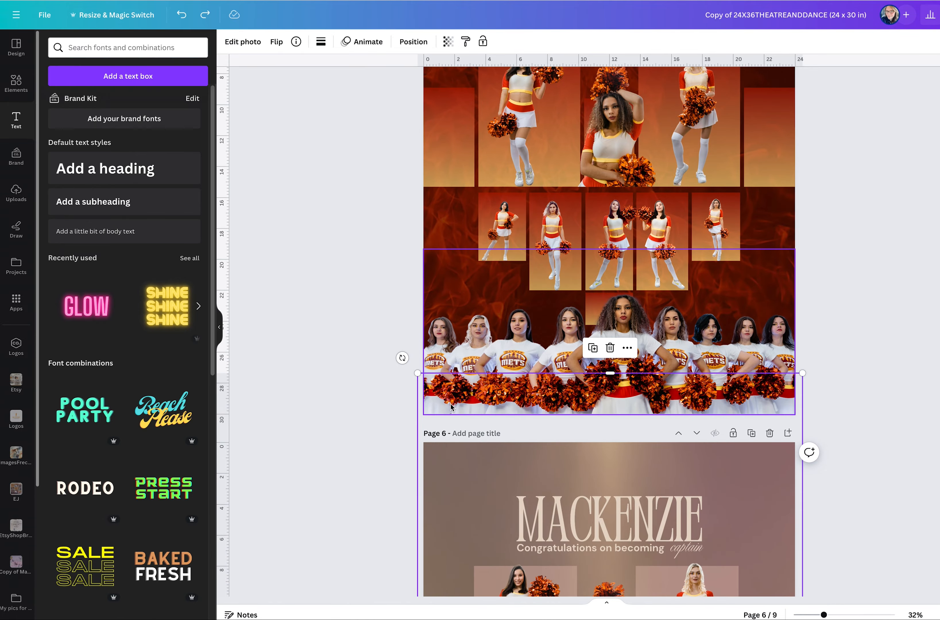
scroll(450, 406, "down", 20)
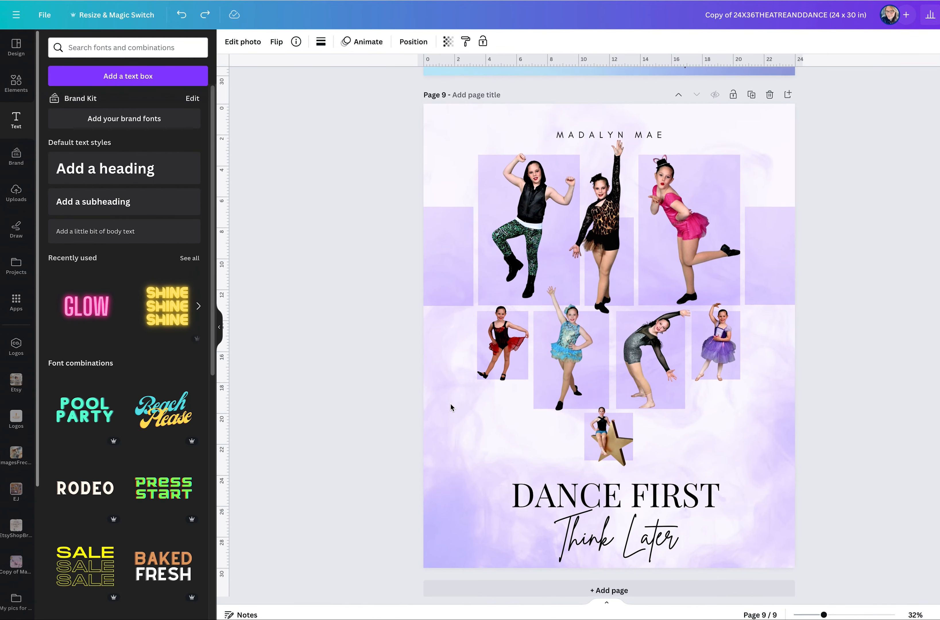
Check the font of the "DANCE FIRST" title on page 9 and the "WE ARE SO PROUD OF YOU!" text on page 8 with the view at 21%.
left_click(530, 501)
left_click(534, 498)
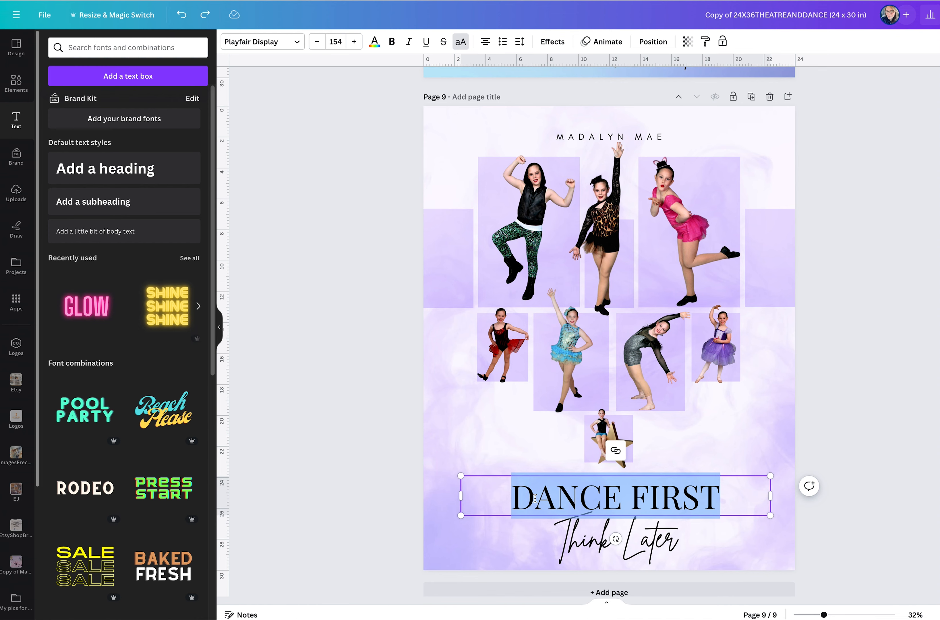
left_click_drag(824, 615, 812, 614)
scroll(783, 518, "up", 8)
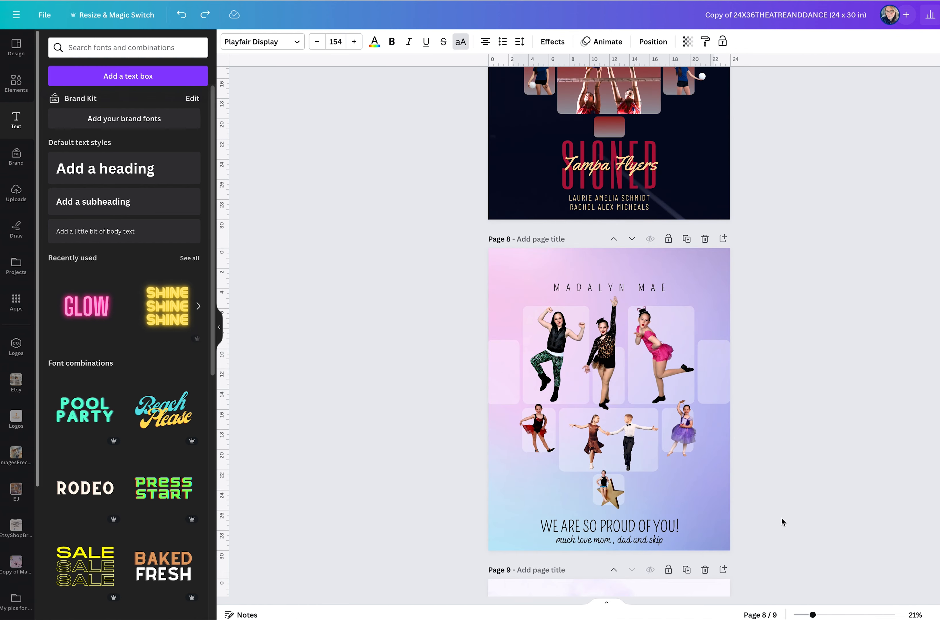
left_click(663, 534)
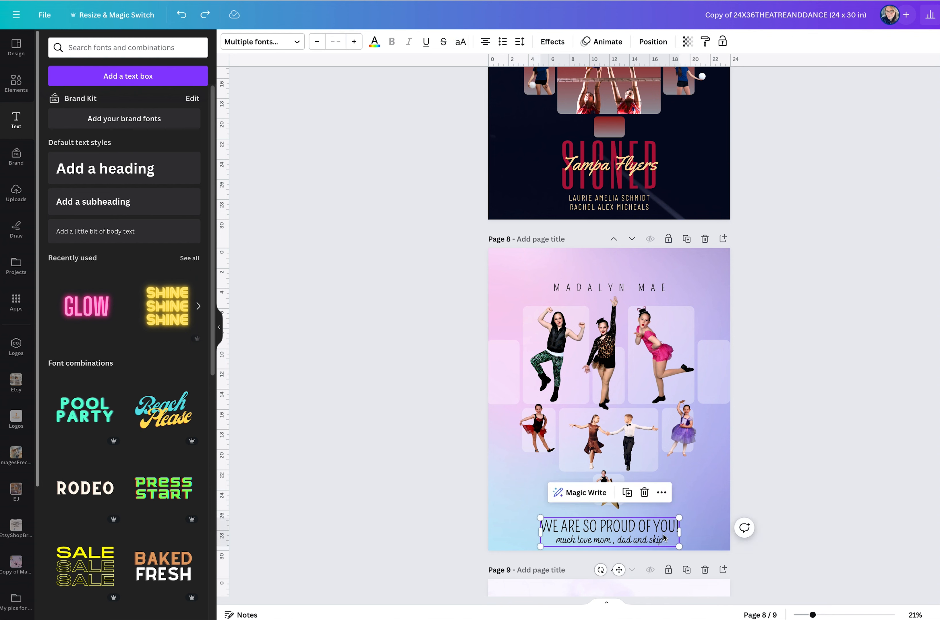
Look over the volleyball collage on page 7 and the cheerleader collages on pages 6 and 5.
scroll(664, 534, "up", 9)
scroll(663, 535, "down", 5)
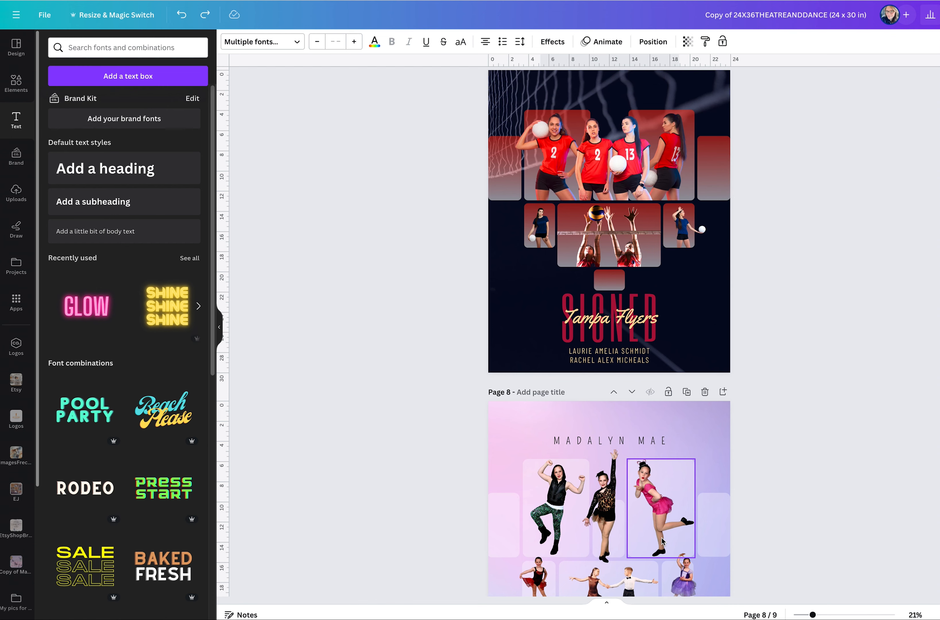
scroll(724, 515, "up", 3)
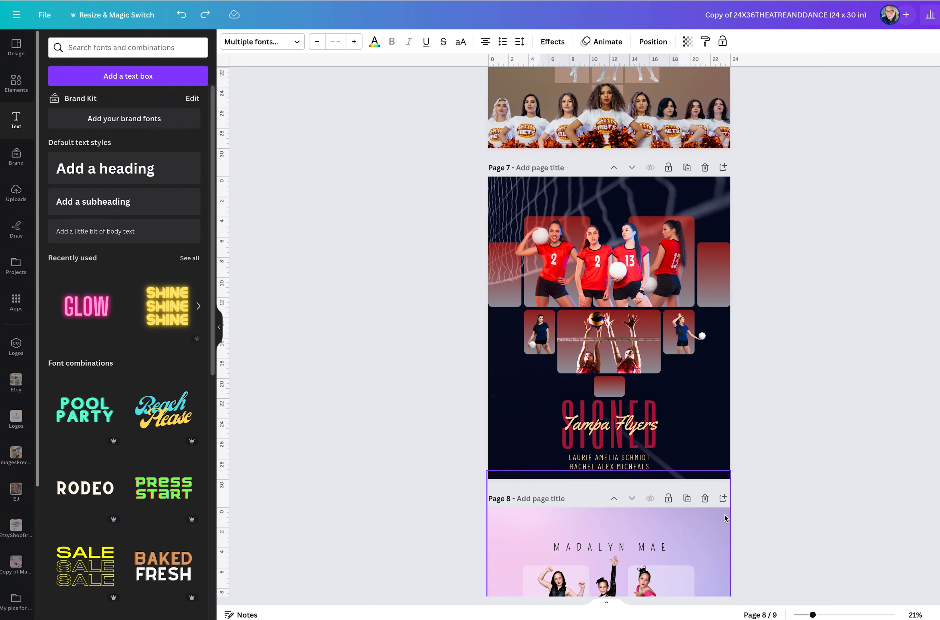
scroll(725, 515, "up", 4)
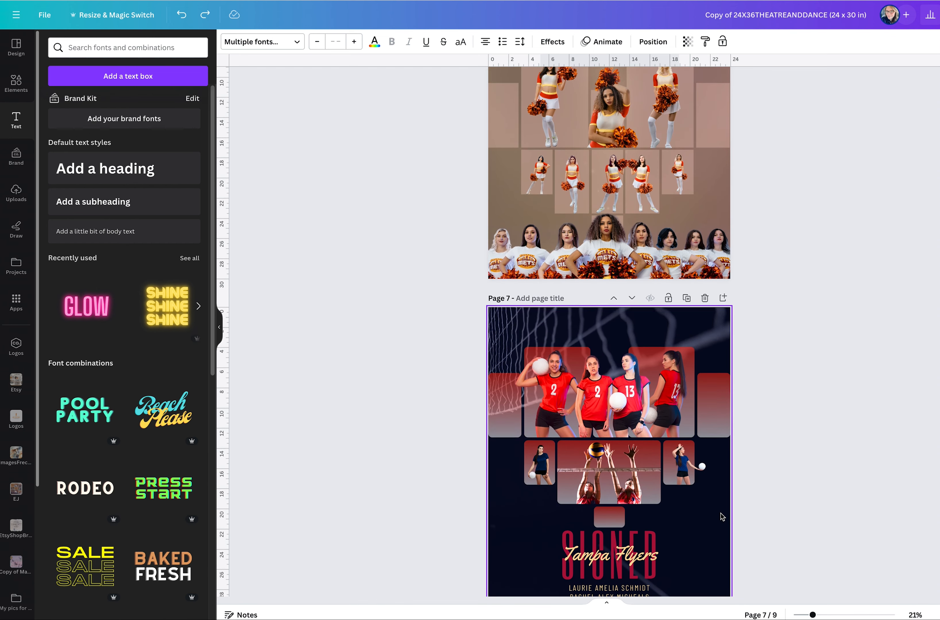
scroll(721, 513, "up", 2)
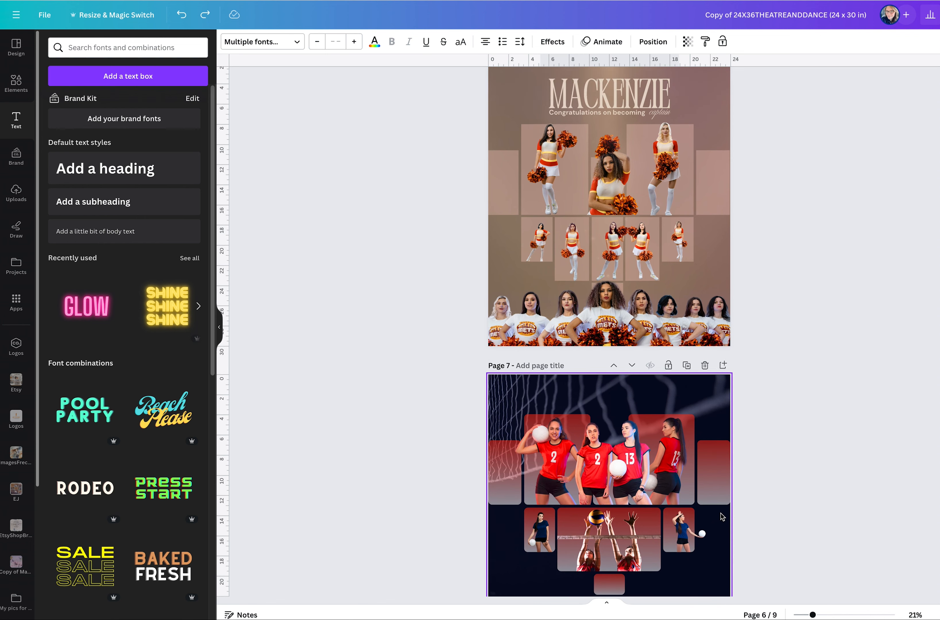
scroll(720, 513, "up", 3)
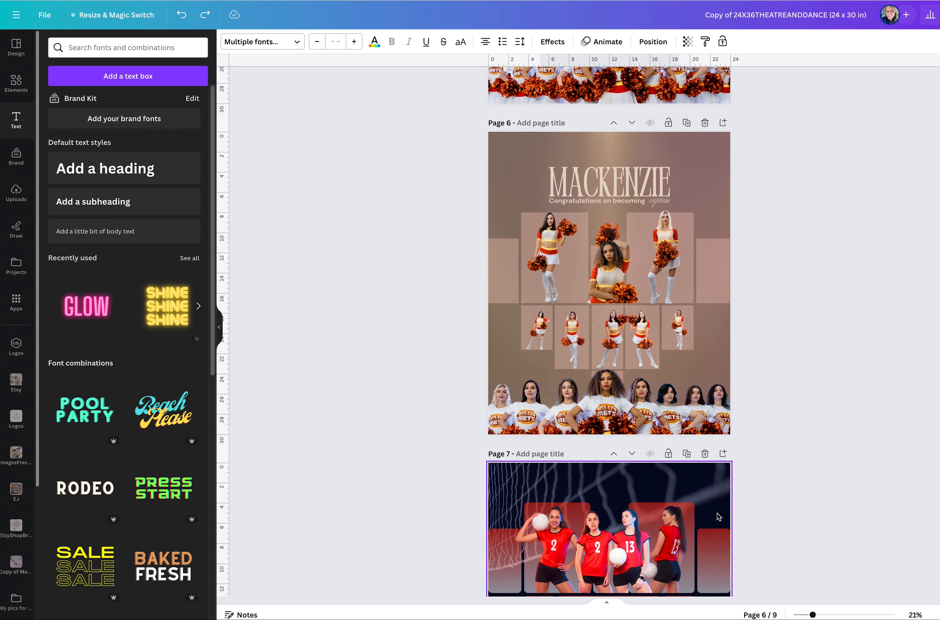
scroll(719, 516, "up", 3)
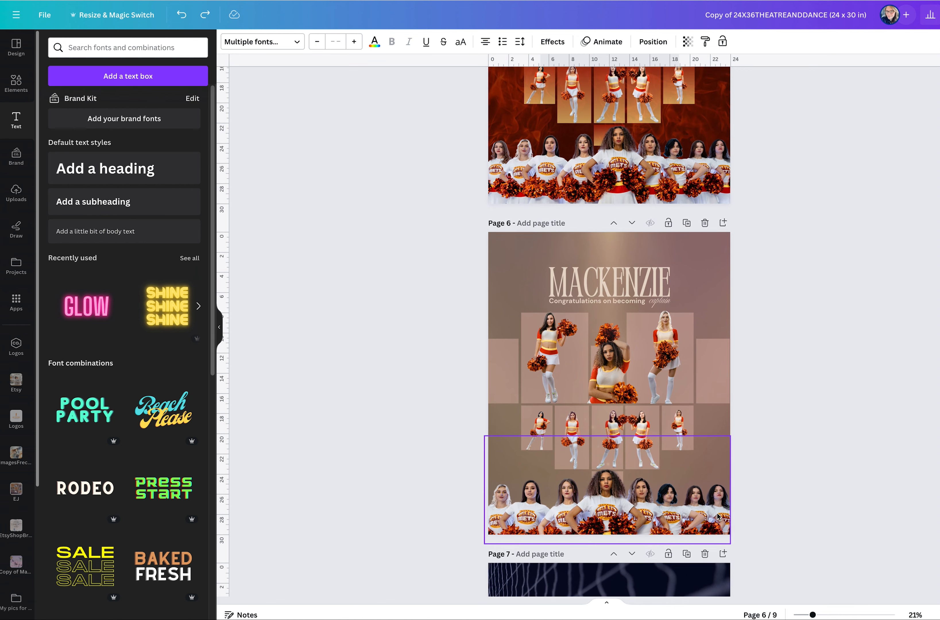
Copy the grouped name, custom quote and author text at the foot of the white softball collage on page 3.
scroll(717, 517, "up", 3)
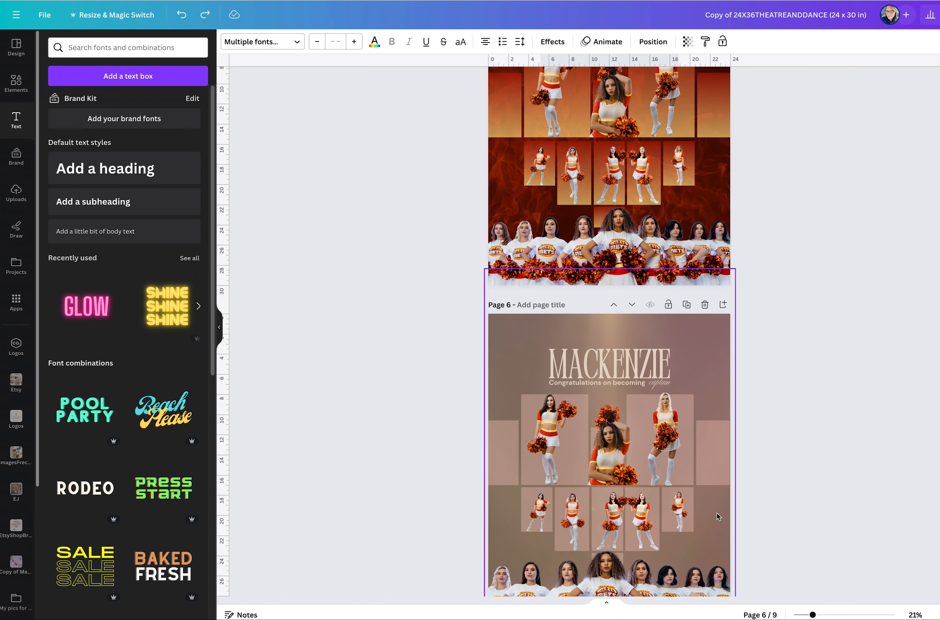
scroll(717, 512, "up", 7)
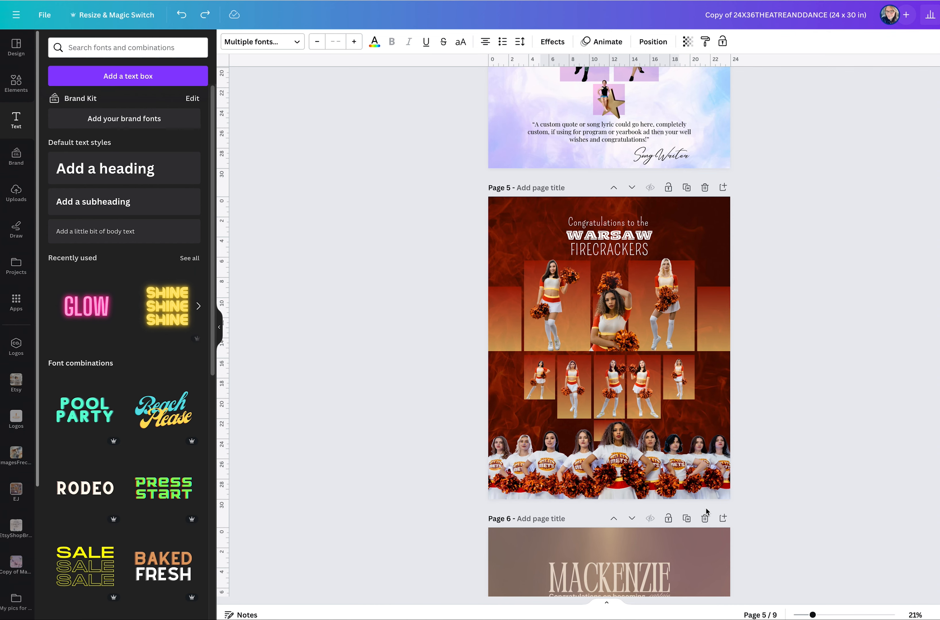
scroll(706, 508, "up", 20)
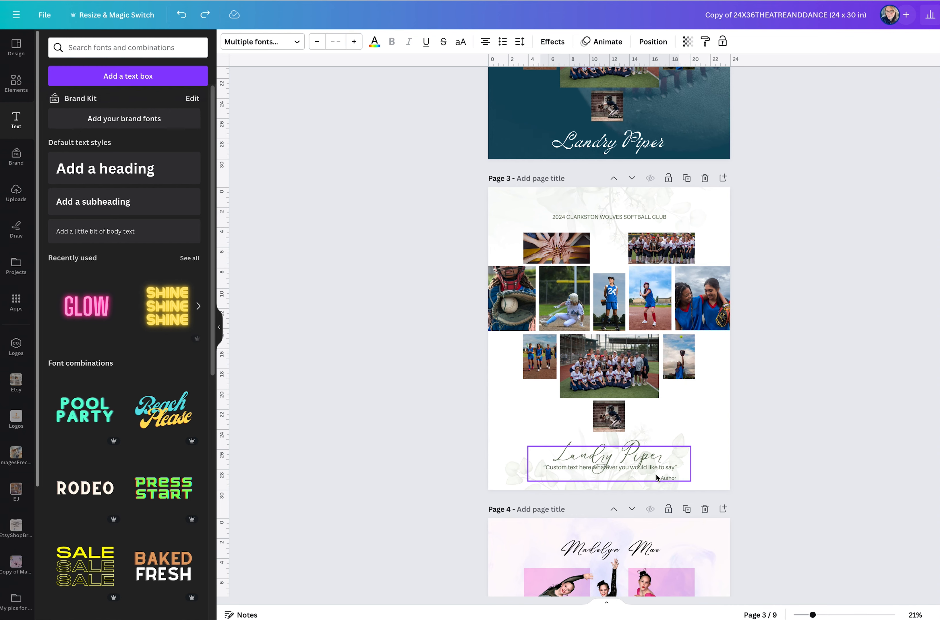
scroll(656, 477, "down", 6)
scroll(654, 477, "down", 4)
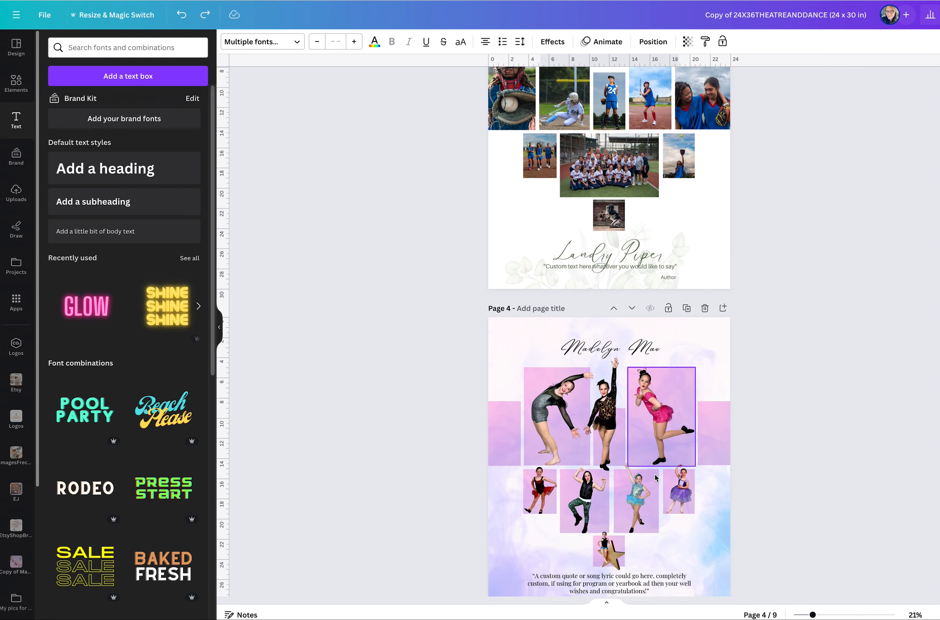
left_click(648, 172)
left_click(629, 172)
left_click(670, 187)
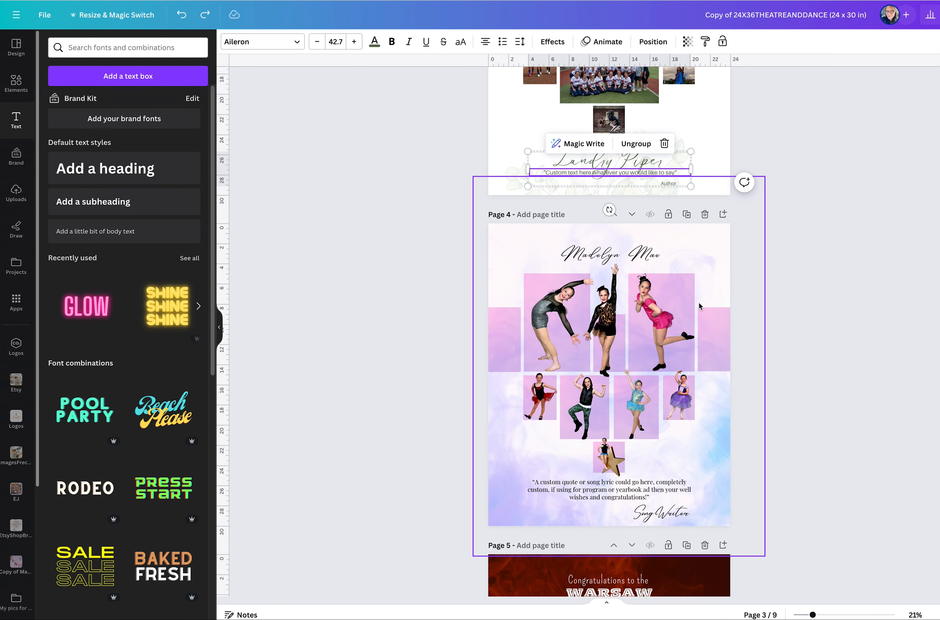
Replace the quote and signature below the photos on page 4 with the text group copied from page 3.
scroll(604, 282, "down", 10)
scroll(592, 231, "up", 1)
left_click(592, 211)
key("Delete")
left_click(615, 238)
key("Delete")
key("ctrl+z")
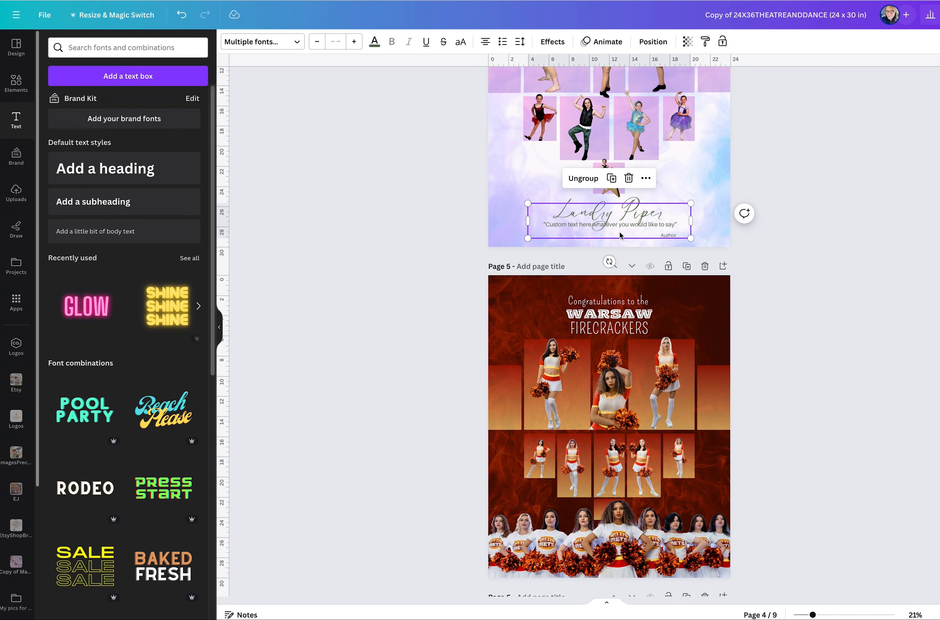
left_click(763, 251)
scroll(792, 358, "up", 5)
scroll(792, 358, "down", 5)
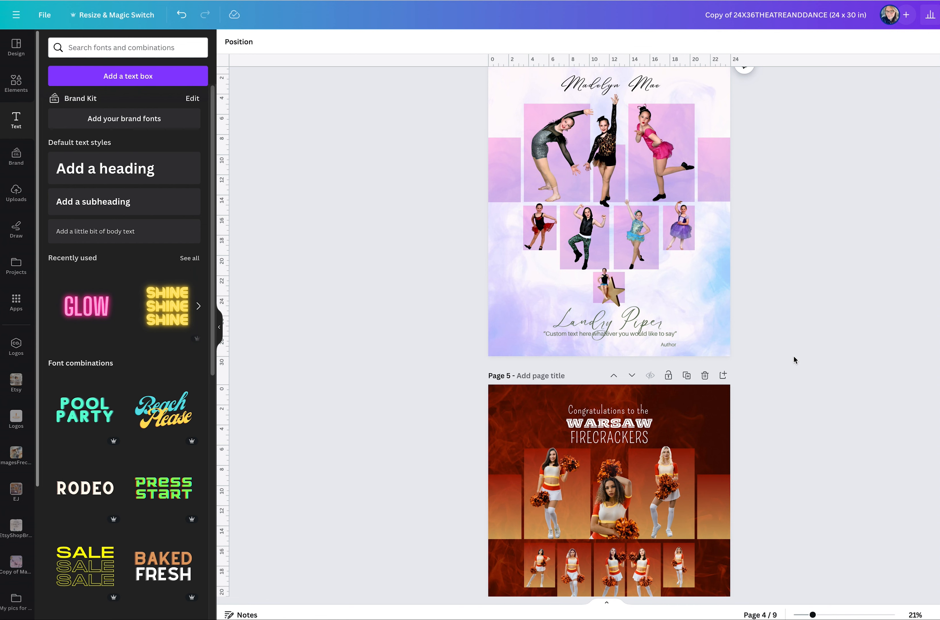
Hide the text side panel and set the design's download file type to PDF Print with Flatten PDF enabled.
left_click(219, 328)
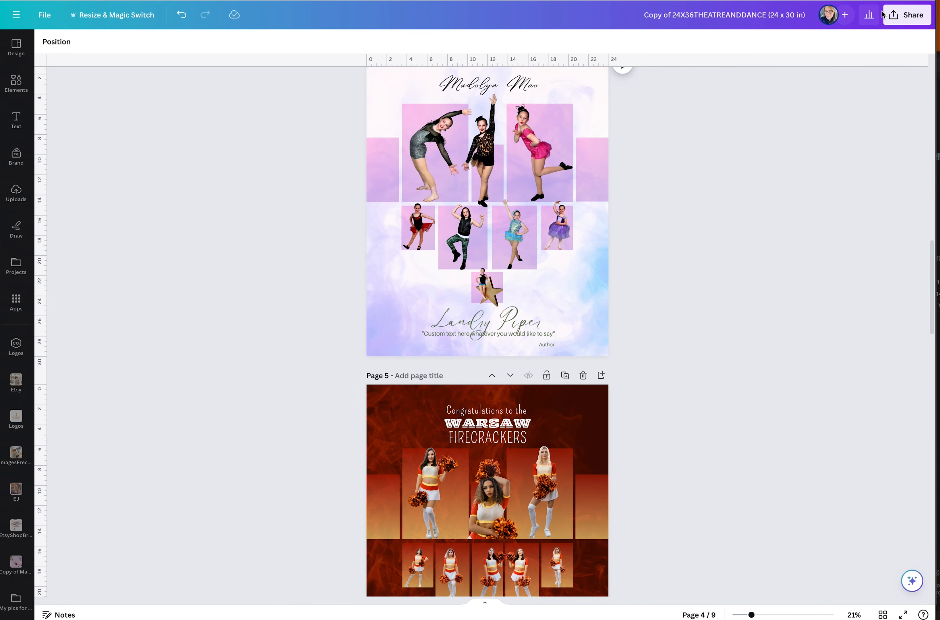
left_click(907, 15)
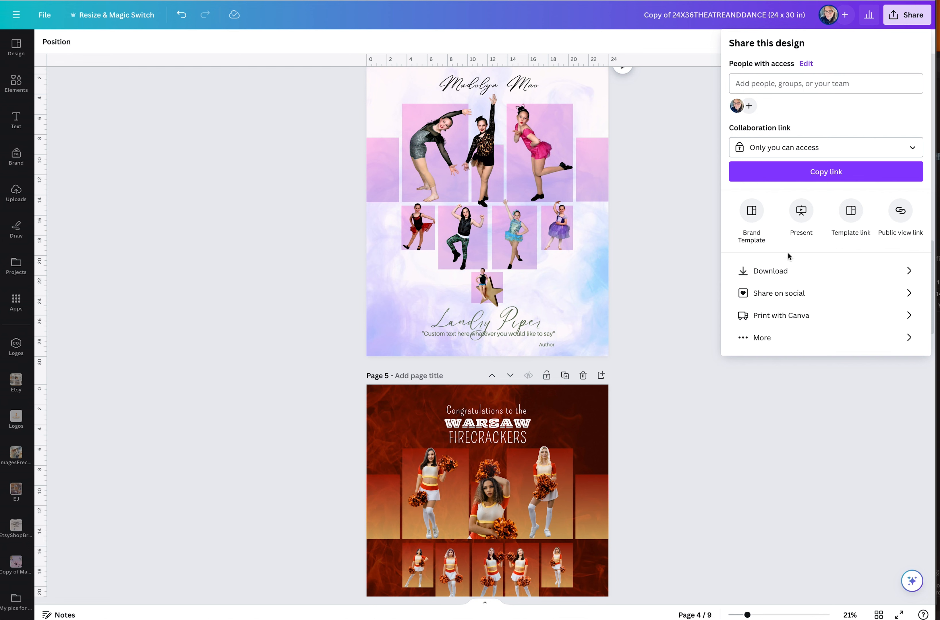
left_click(778, 278)
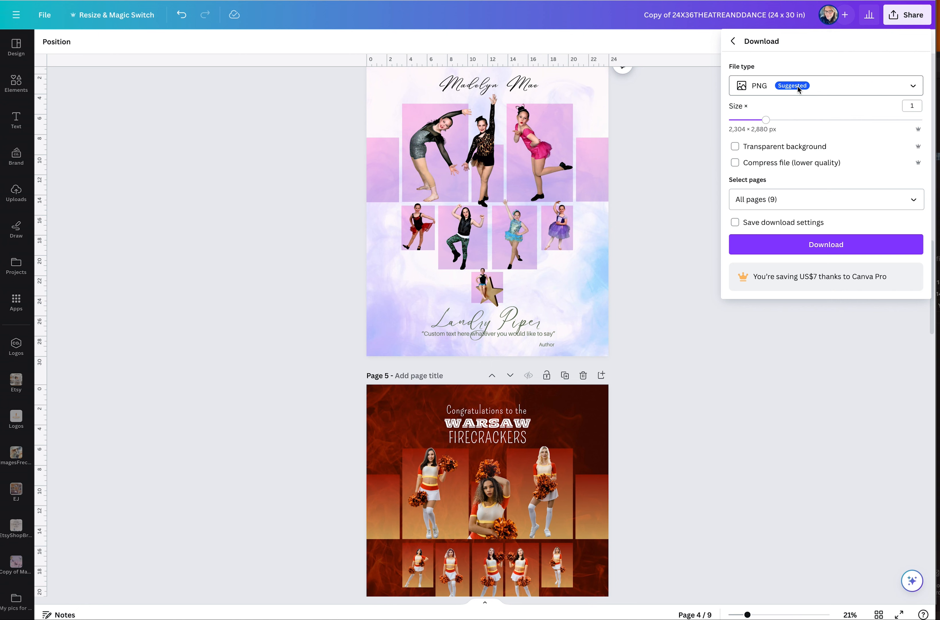
left_click(798, 86)
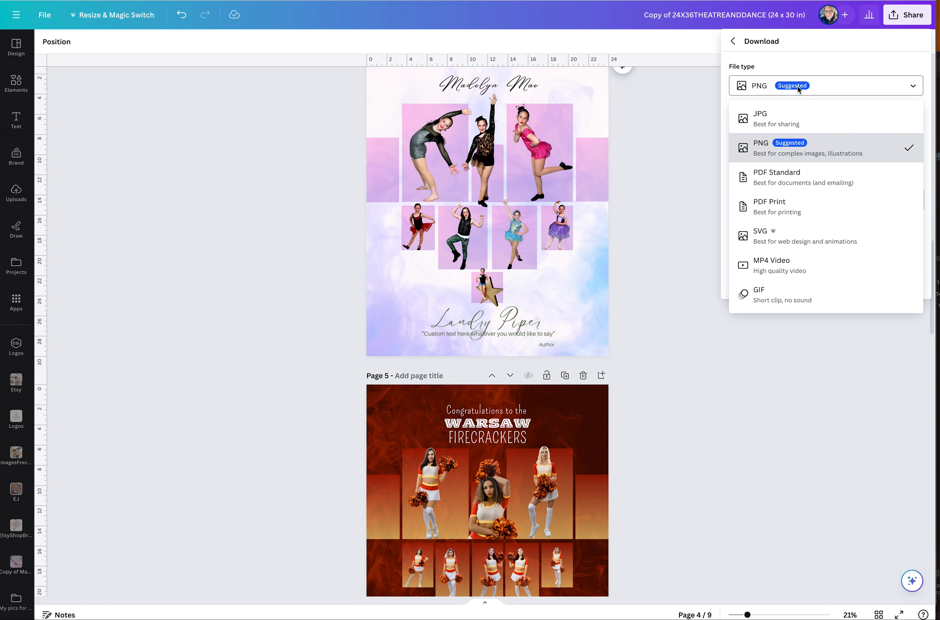
left_click(795, 201)
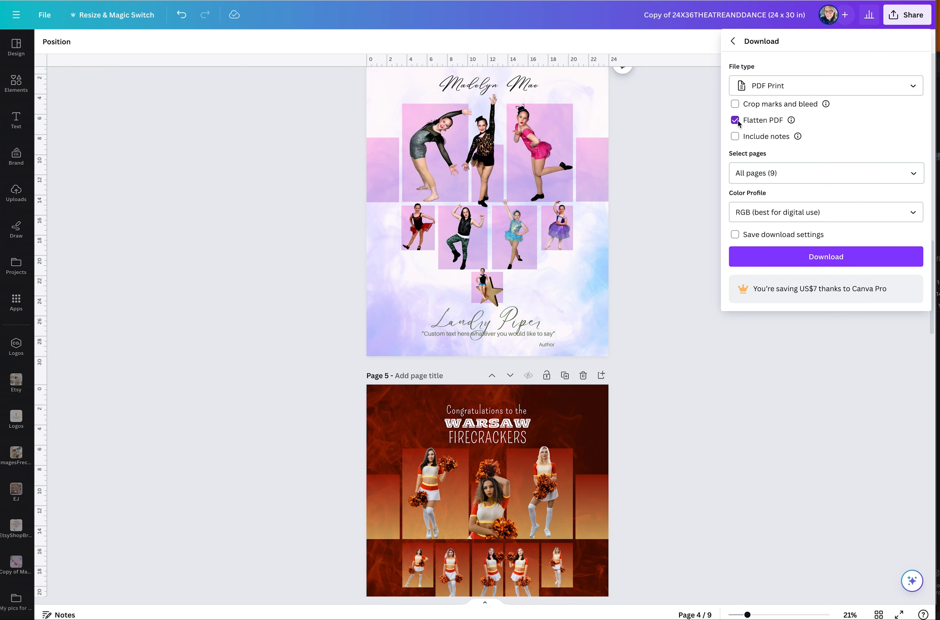
Switch the download file type to JPG and close the download settings without downloading, returning to page 3.
left_click(797, 85)
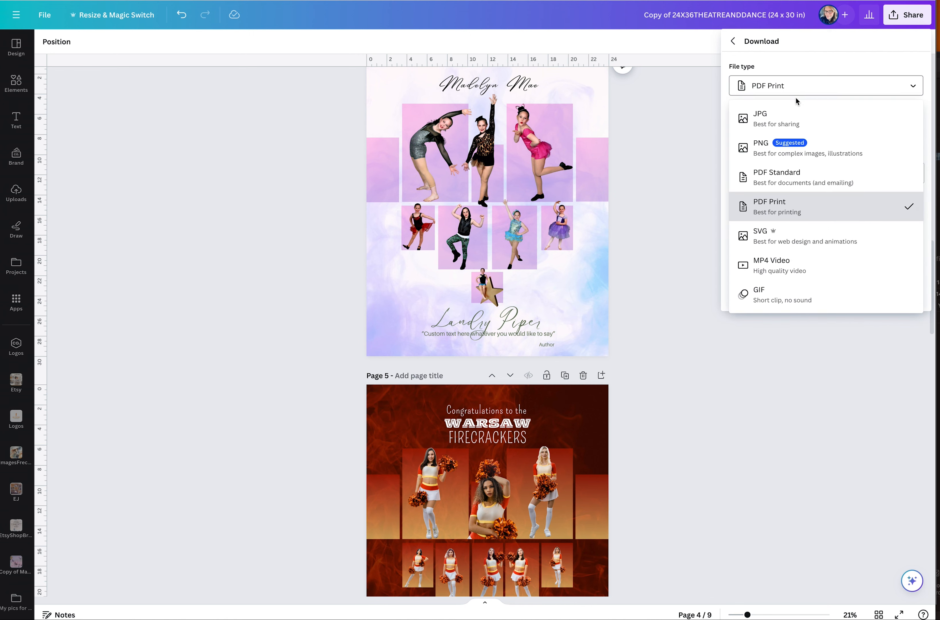
left_click(795, 119)
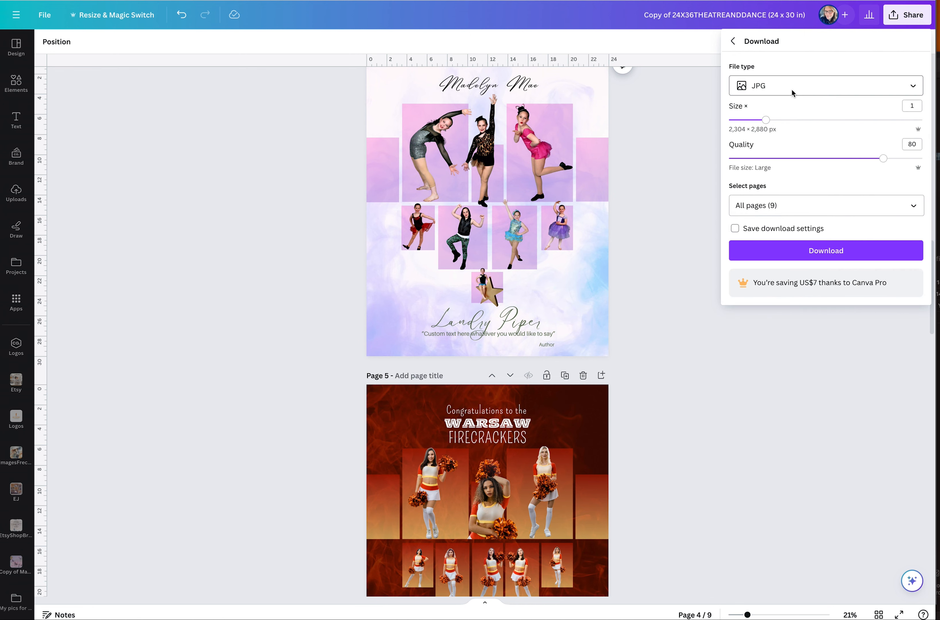
left_click(679, 130)
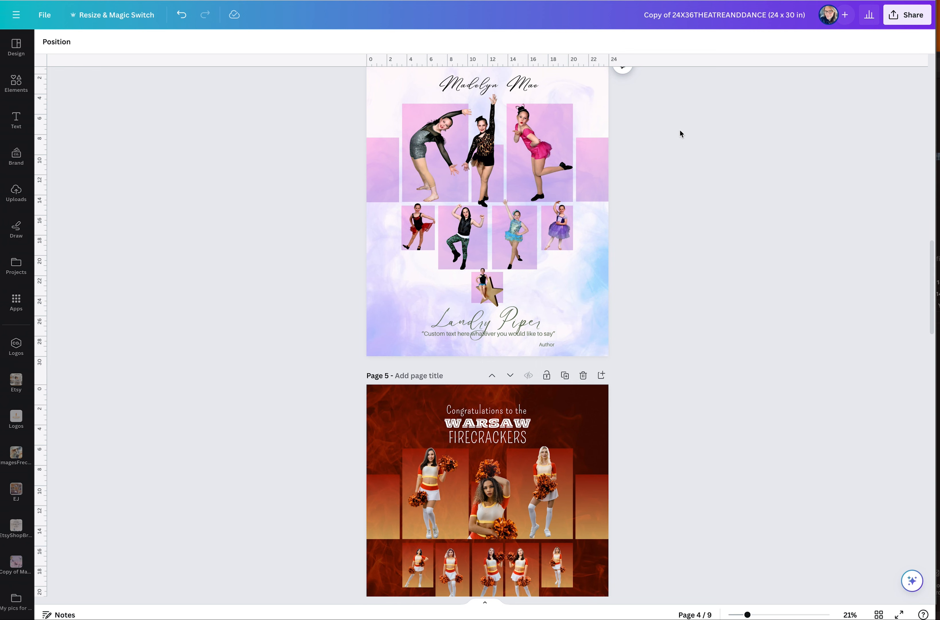
scroll(644, 182, "up", 10)
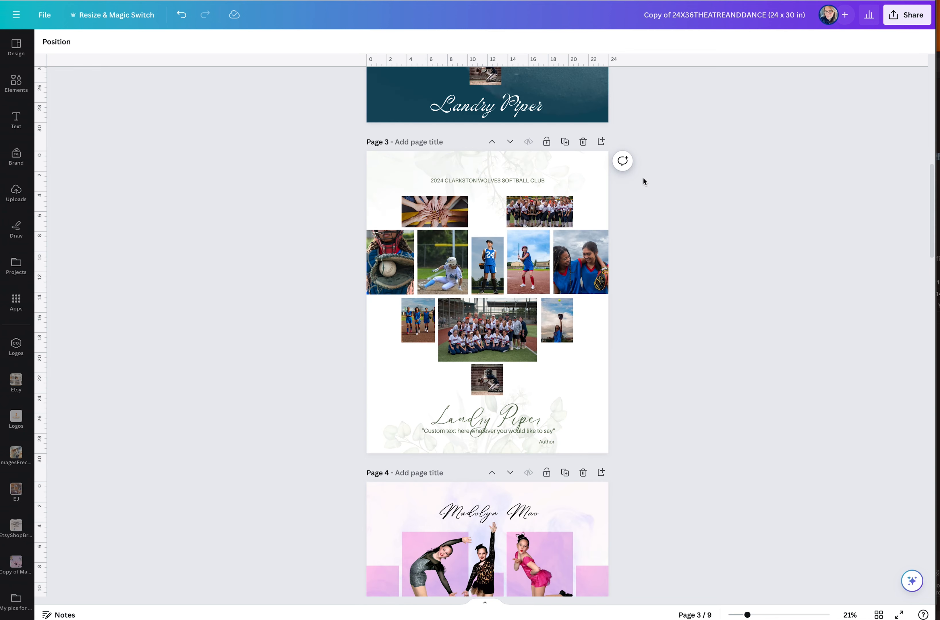